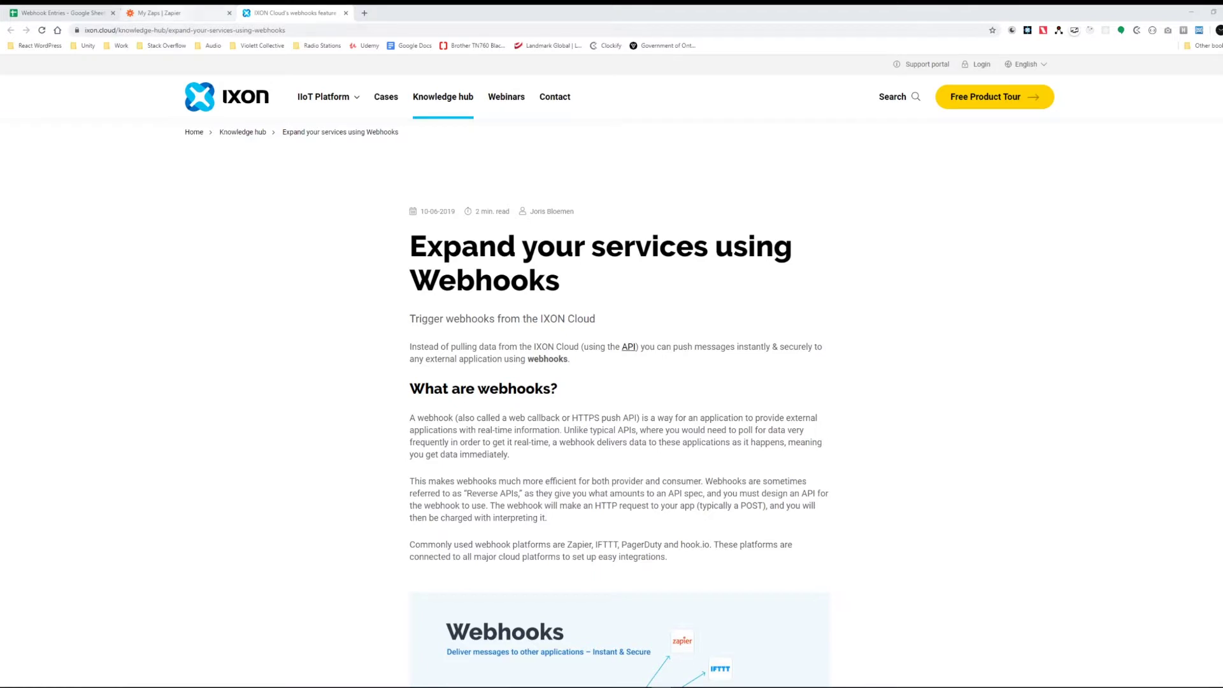
# Step: Switch to the 'My Zaps | Zapier' tab showing the empty Home folder
pyautogui.click(159, 12)
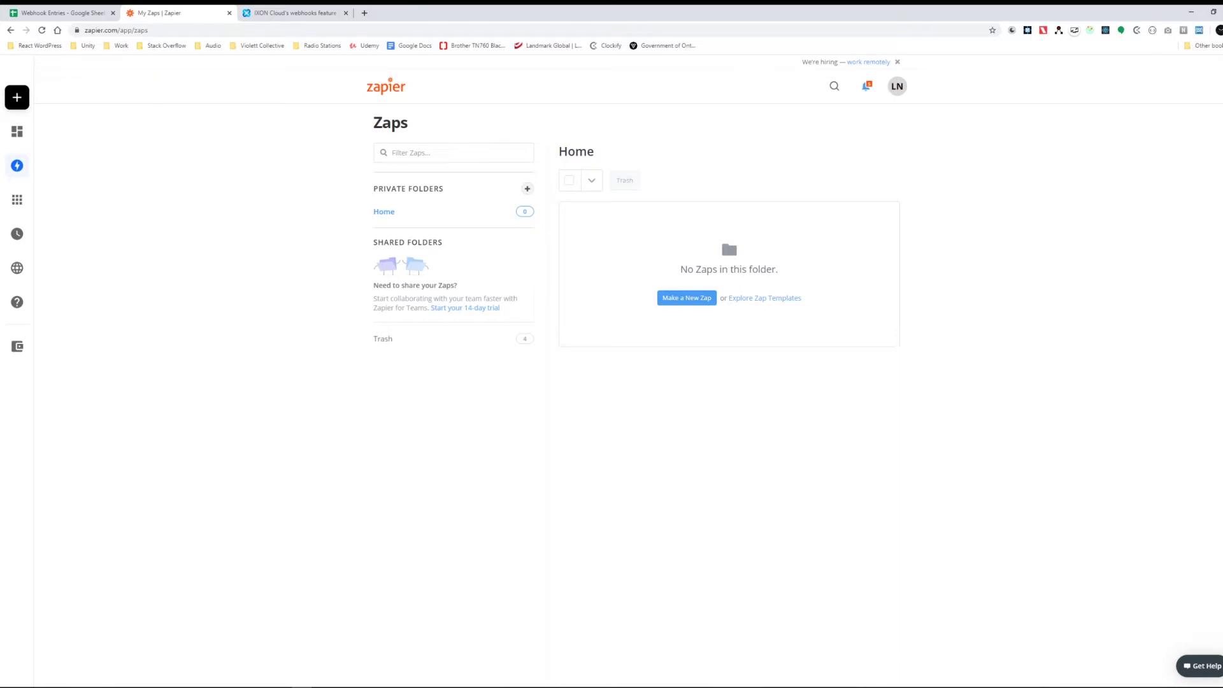
# Step: Return to the IXON Cloud article 'Expand your services using Webhooks'
pyautogui.click(293, 12)
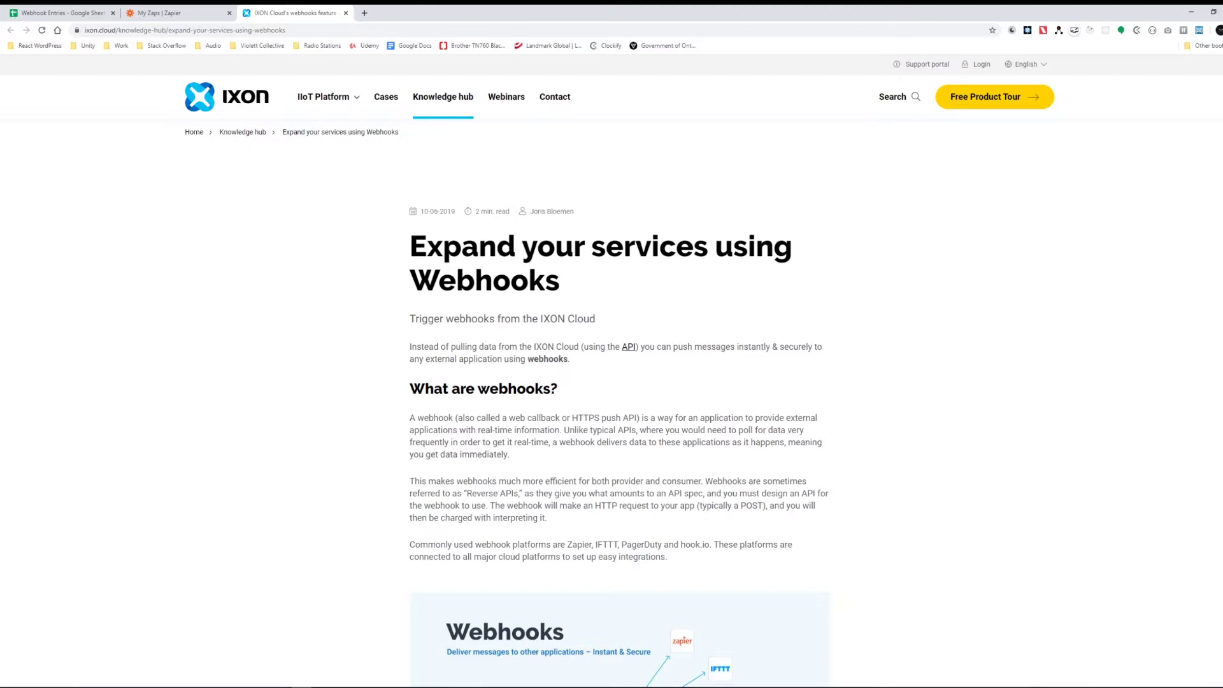
# Step: Read the IXON article's webhook diagram, then go back to the Zapier Zaps page
pyautogui.scroll(-3, 612, 382)
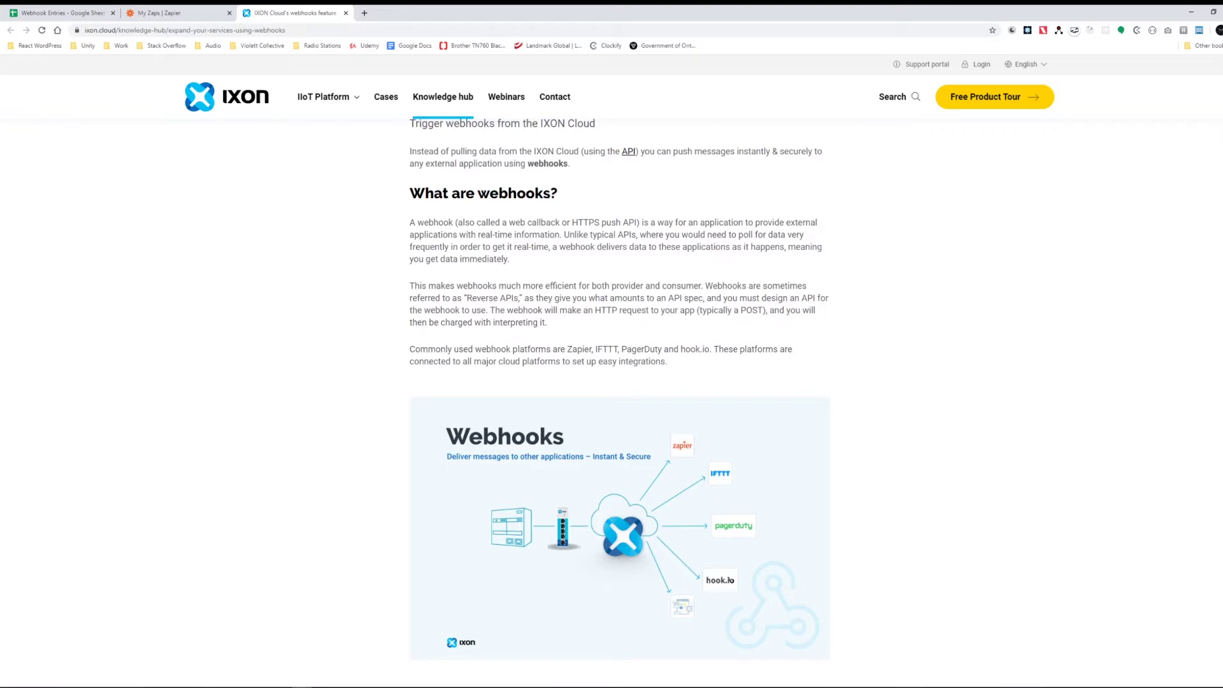
pyautogui.scroll(-2, 619, 404)
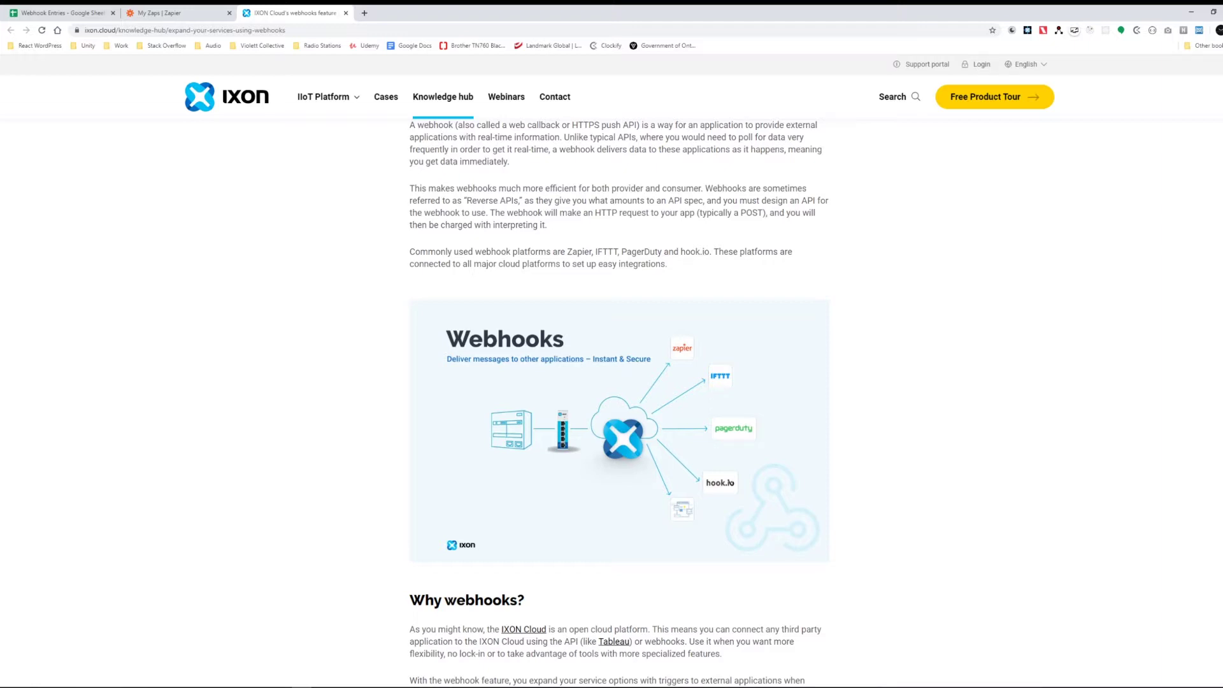
pyautogui.scroll(3, 619, 403)
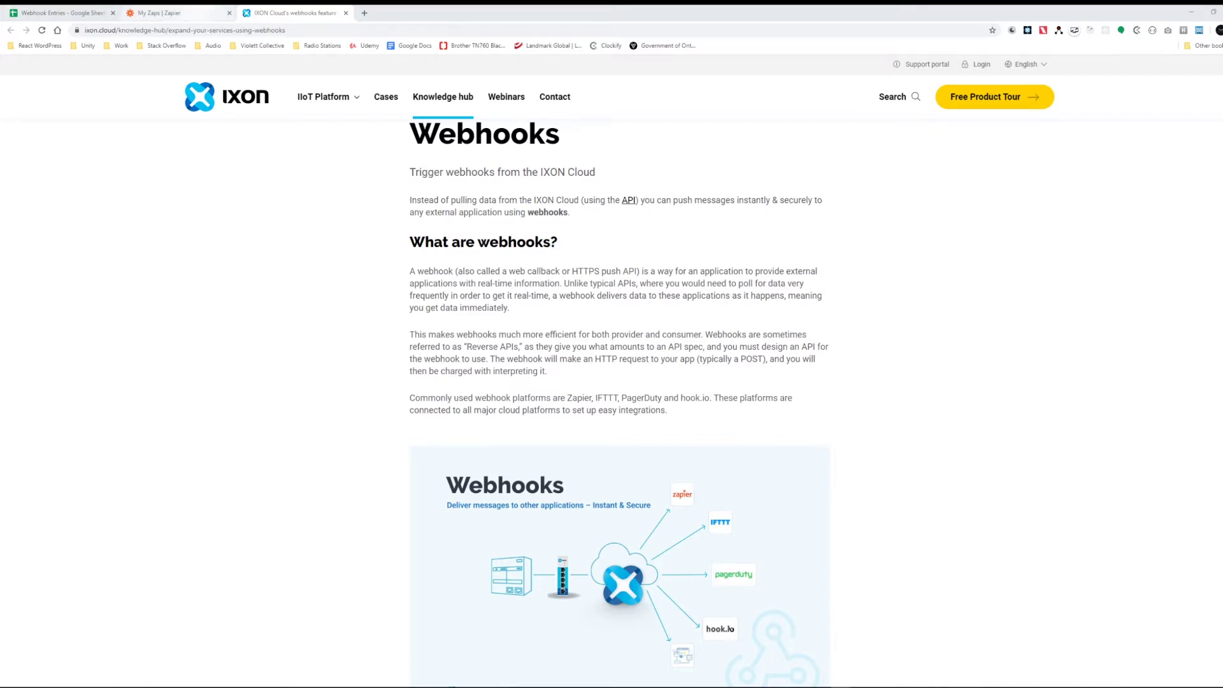
pyautogui.click(172, 13)
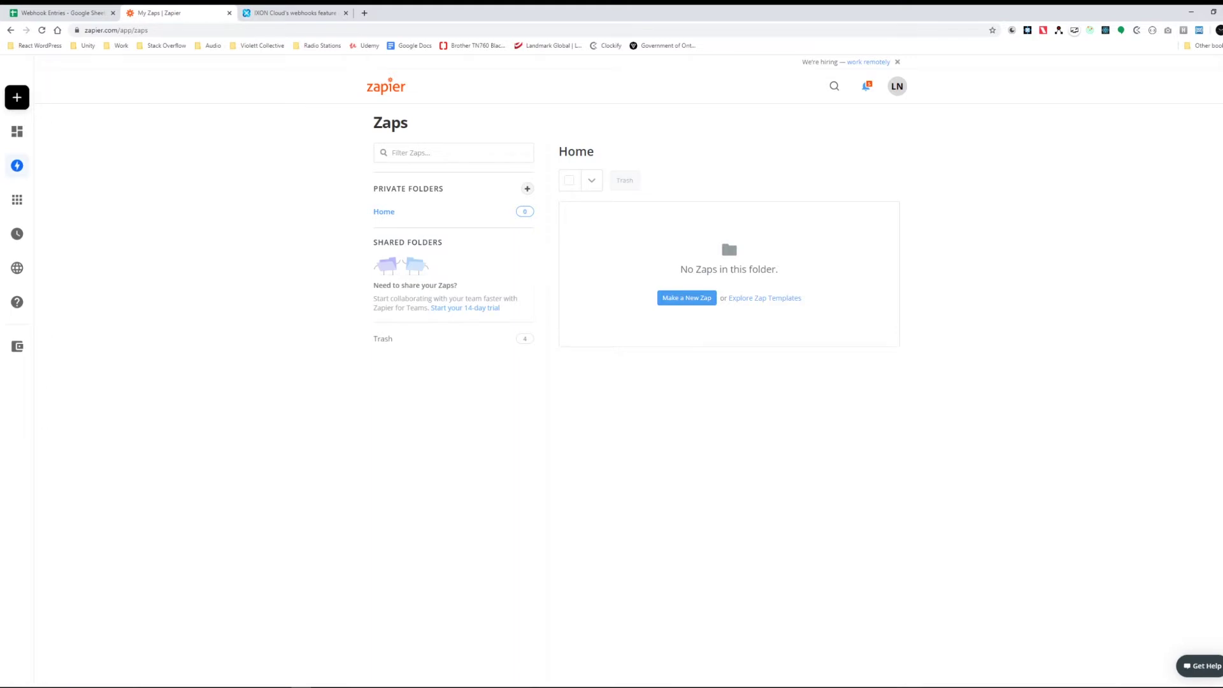
# Step: Create a new Zap with Webhooks by Zapier as its trigger app
pyautogui.moveTo(17, 166)
pyautogui.click(687, 298)
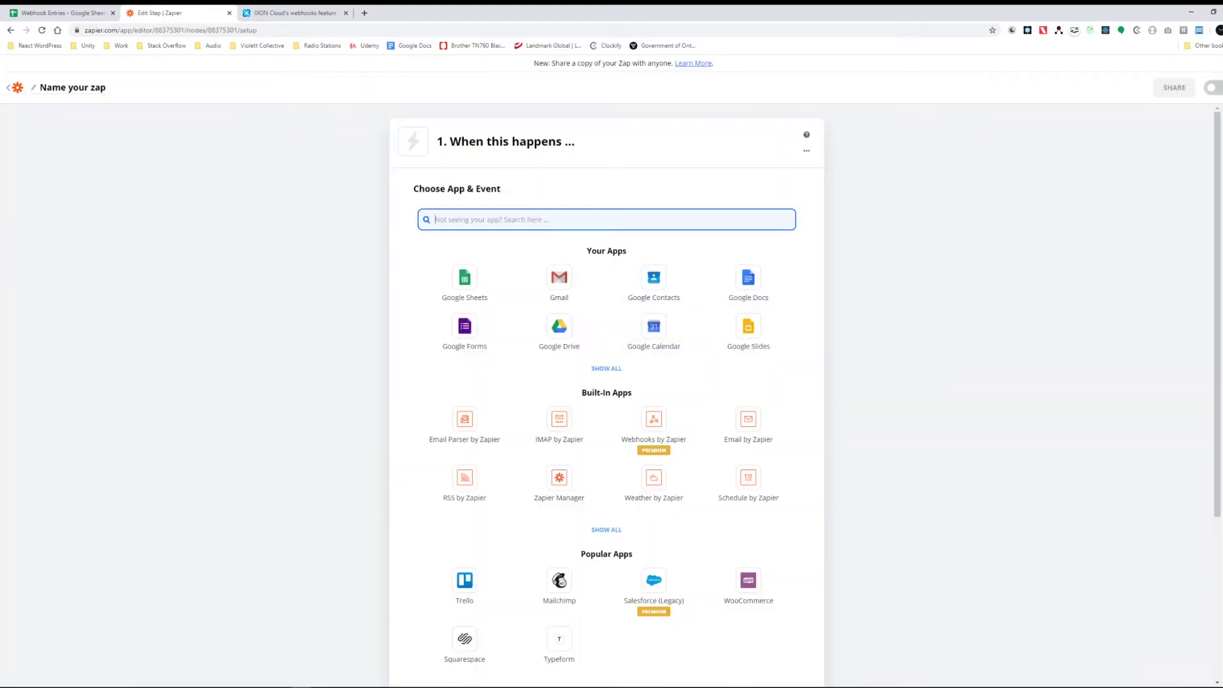
pyautogui.moveTo(450, 142); pyautogui.dragTo(574, 141)
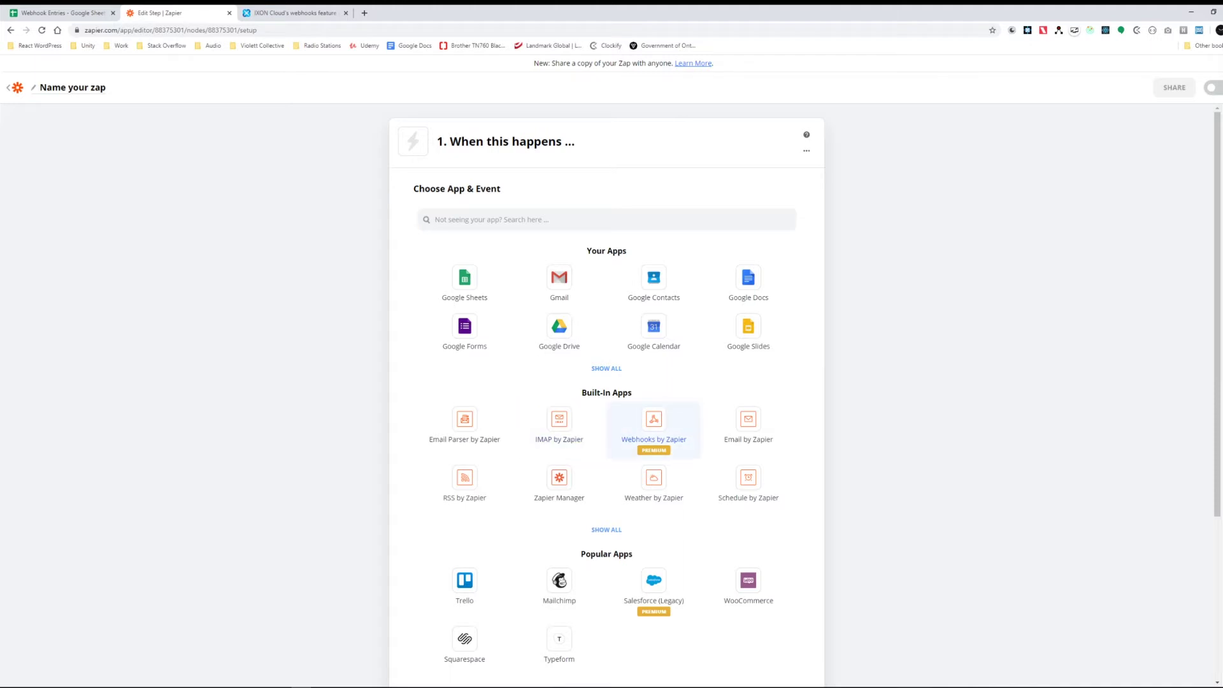
pyautogui.click(654, 427)
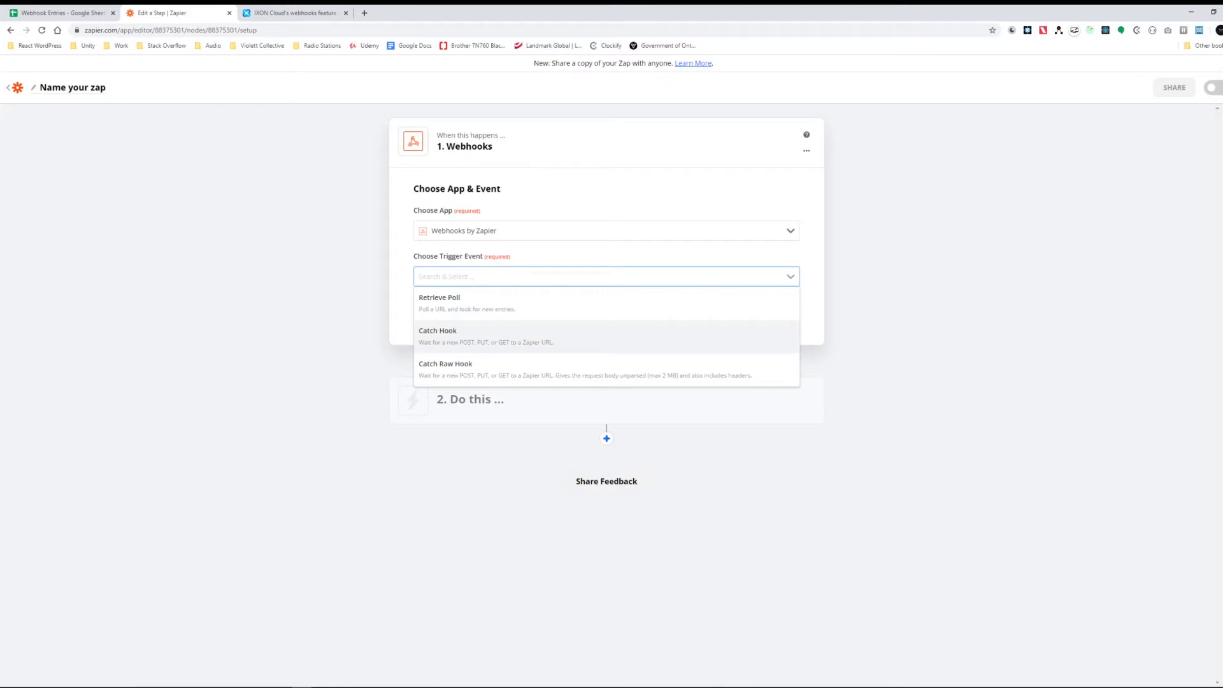
# Step: Set Catch Hook as the trigger event and save its webhook URL in Notepad
pyautogui.click(446, 336)
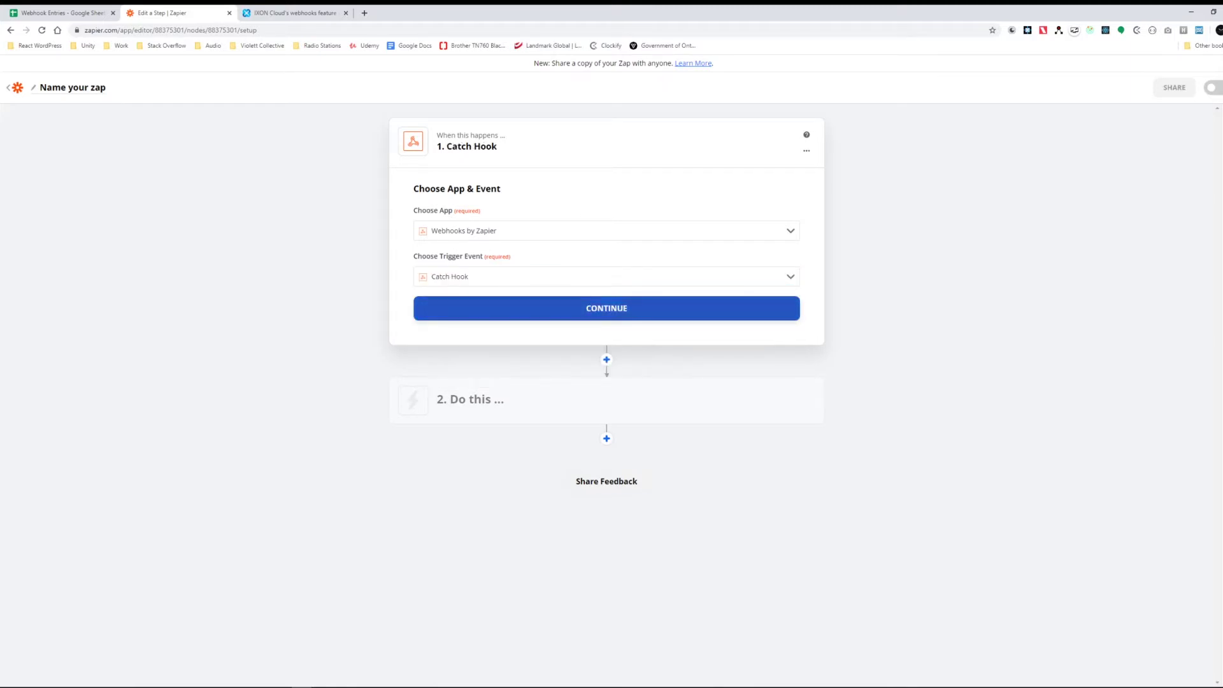
pyautogui.click(607, 308)
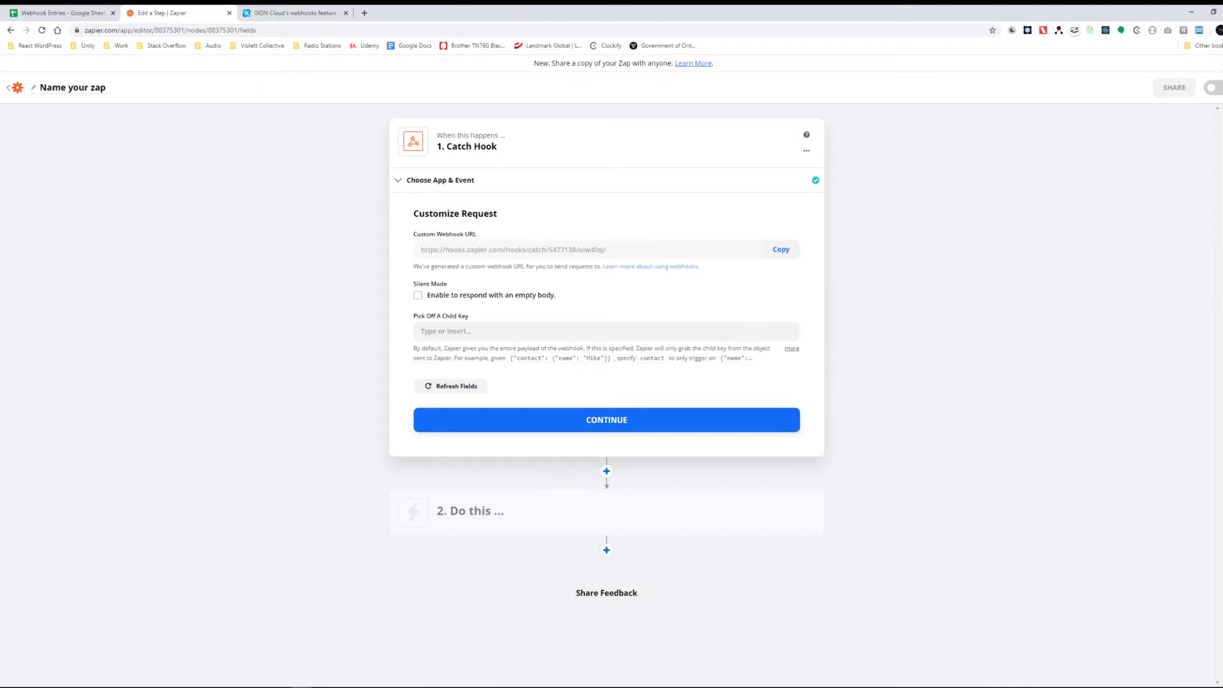
pyautogui.click(781, 249)
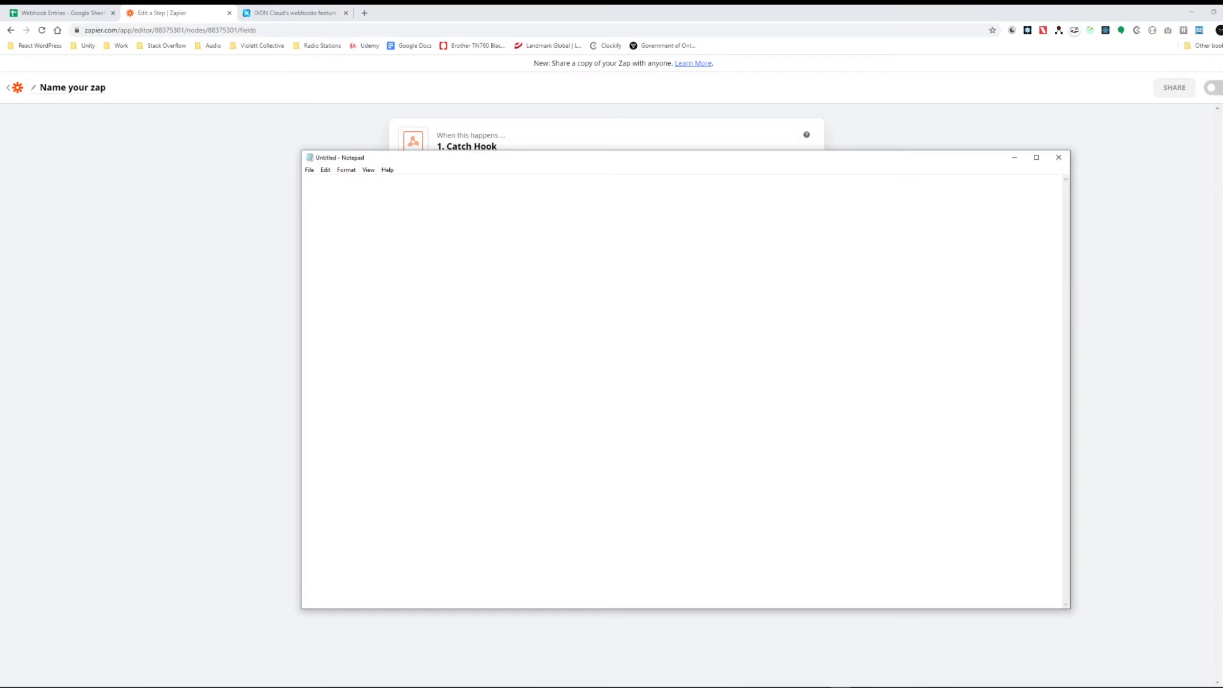
pyautogui.hotkey('ctrl', 'v')
pyautogui.moveTo(390, 161); pyautogui.dragTo(1222, 44)
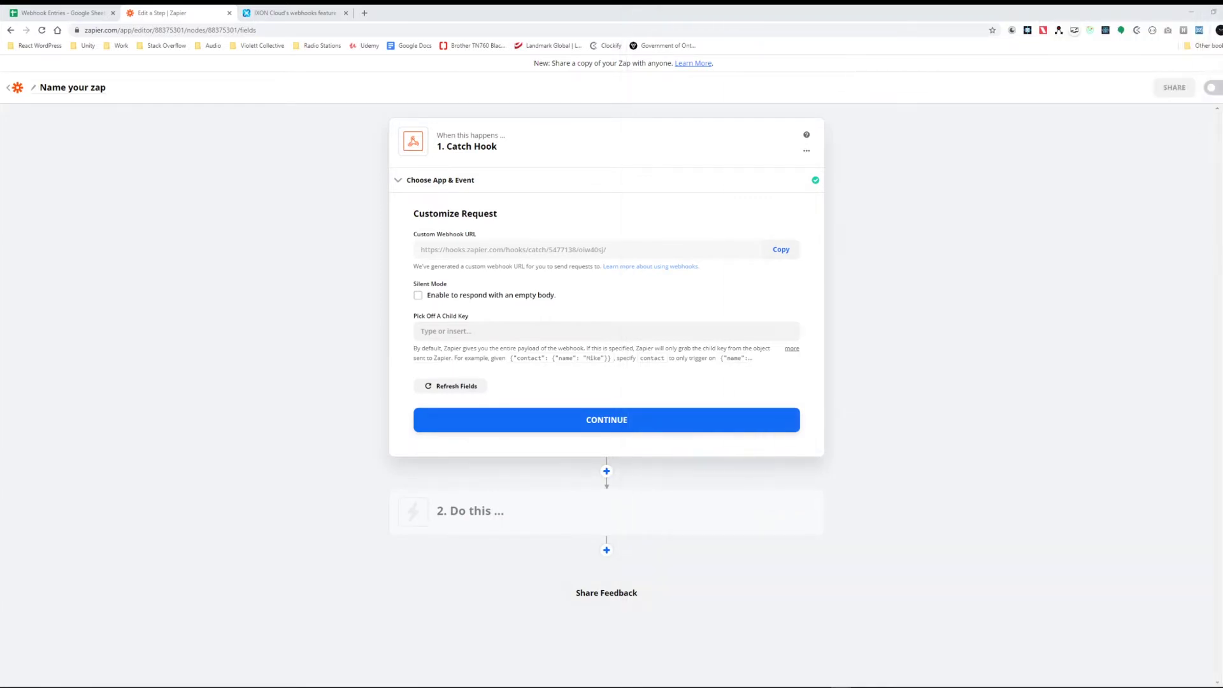
pyautogui.click(606, 419)
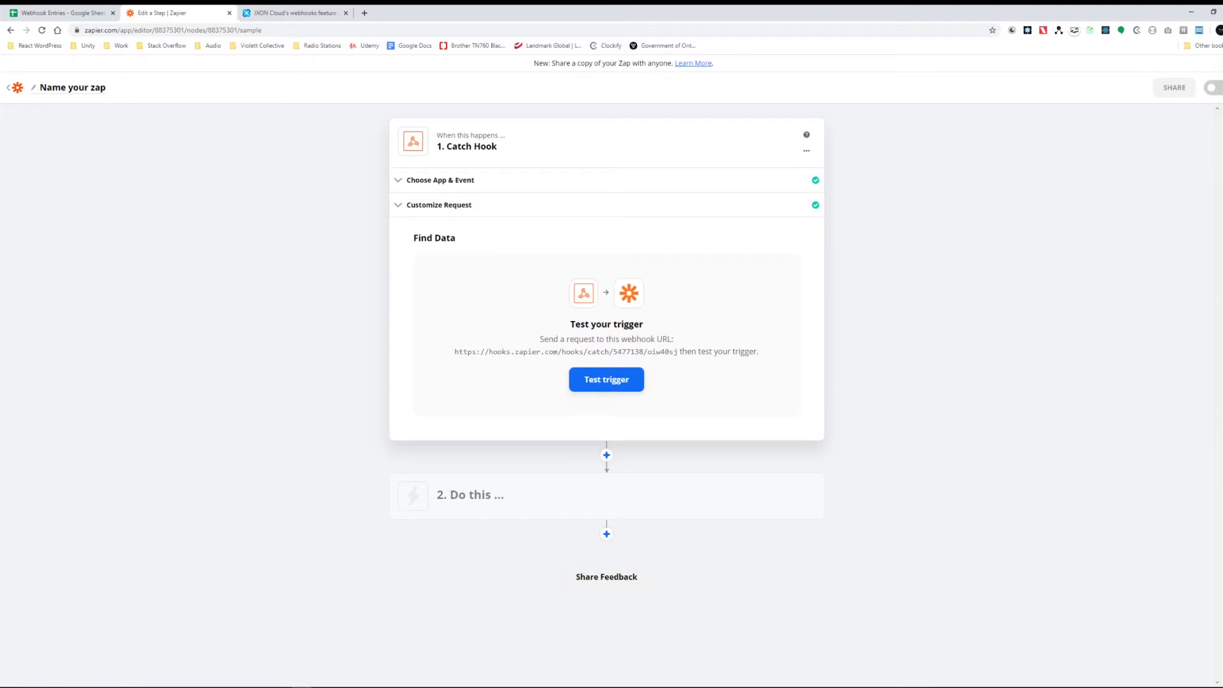
# Step: Append sample first_name, last_name, email, phone and date_of_birth query parameters to the URL
pyautogui.moveTo(1222, 144); pyautogui.dragTo(500, 184)
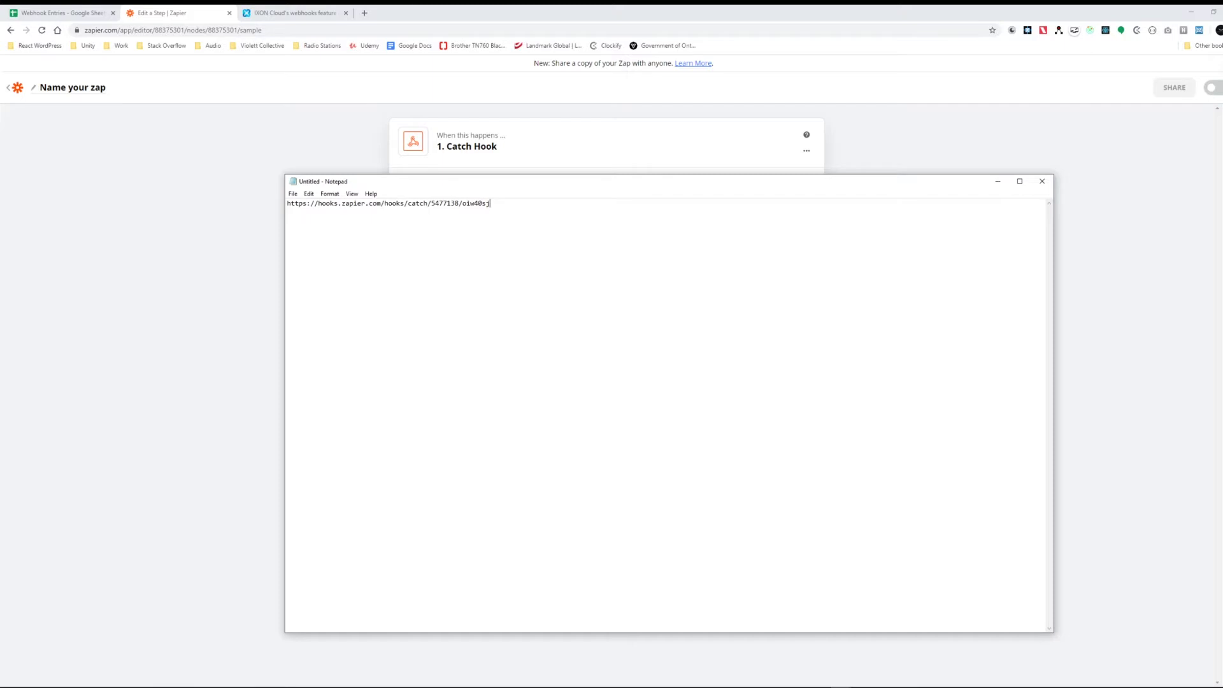
pyautogui.write('?first_naeme="L')
pyautogui.press('BackSpace')
pyautogui.press('BackSpace')
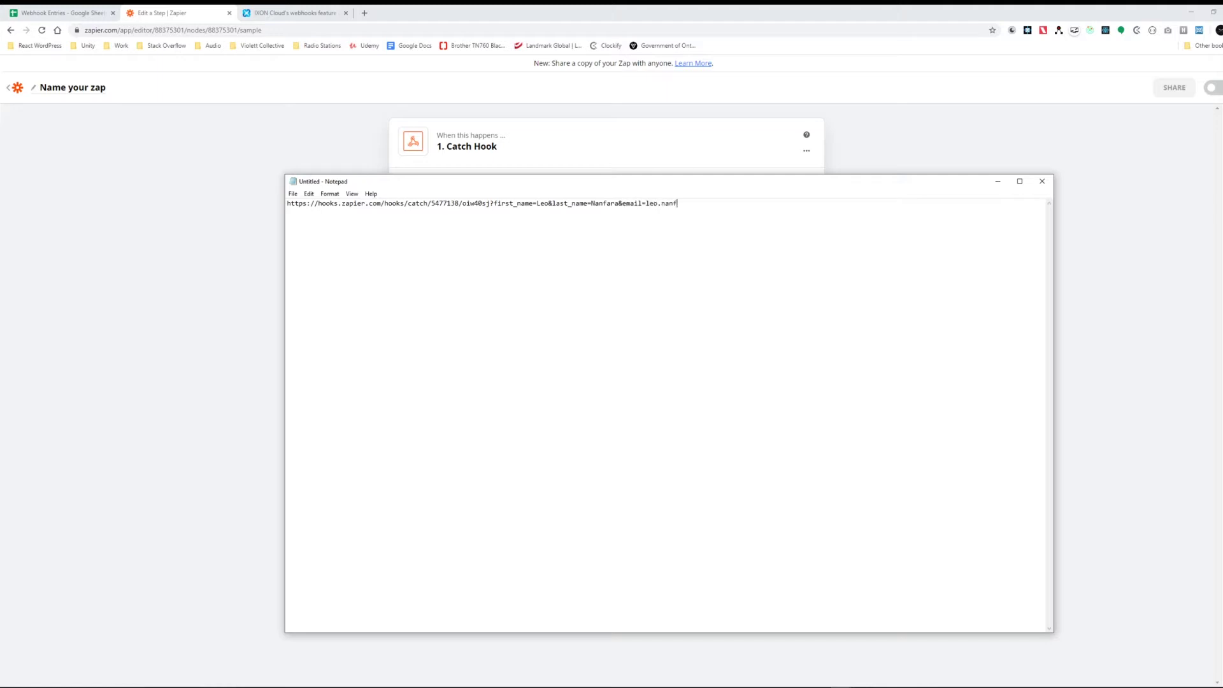
pyautogui.write('&phone')
pyautogui.write('=416555')
pyautogui.write('8888')
pyautogui.write('&date_')
pyautogui.write('of_bri')
pyautogui.press('BackSpace')
pyautogui.press('BackSpace')
pyautogui.write('irth')
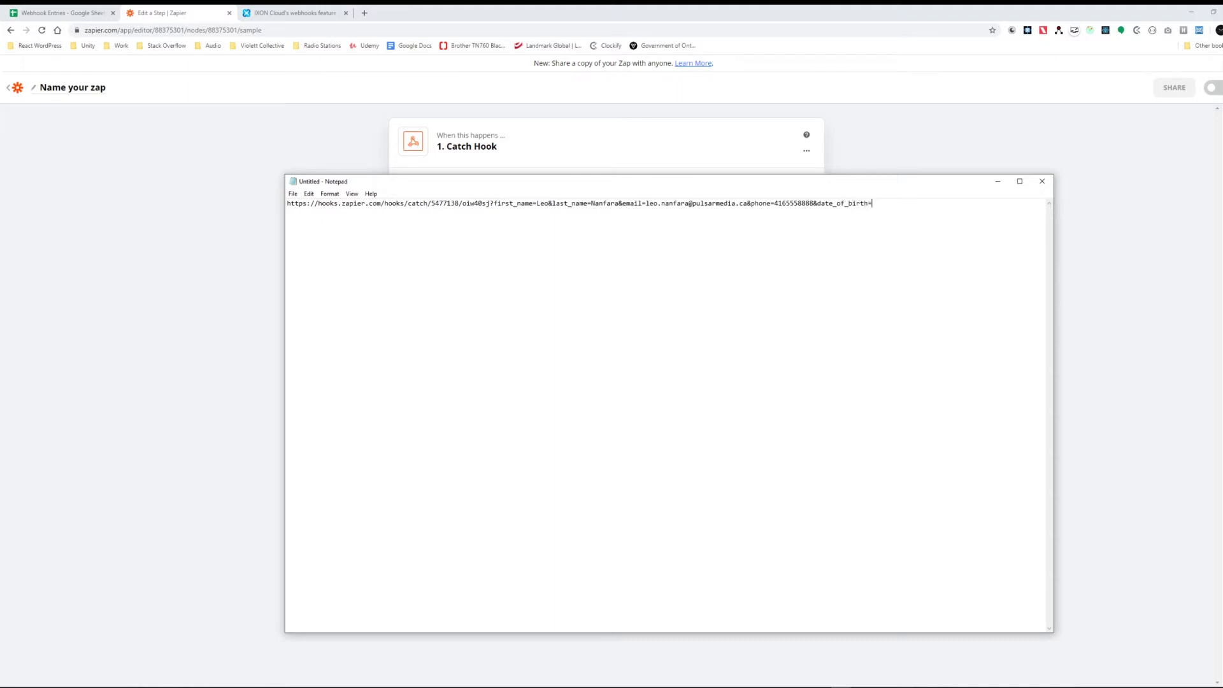
pyautogui.write('=02-12-')
pyautogui.hotkey('ctrl', 'shift', 'Left')
pyautogui.hotkey('ctrl', 'shift', 'Left')
pyautogui.hotkey('ctrl', 'shift', 'Left')
pyautogui.hotkey('ctrl', 'shift', 'Left')
pyautogui.hotkey('ctrl', 'shift', 'Left')
pyautogui.hotkey('ctrl', 'shift', 'Left')
pyautogui.hotkey('ctrl', 'shift', 'Left')
pyautogui.hotkey('ctrl', 'shift', 'Left')
pyautogui.hotkey('ctrl', 'shift', 'Left')
pyautogui.hotkey('ctrl', 'shift', 'Left')
pyautogui.hotkey('ctrl', 'shift', 'Left')
pyautogui.hotkey('ctrl', 'shift', 'Left')
pyautogui.hotkey('ctrl', 'shift', 'Left')
pyautogui.hotkey('ctrl', 'shift', 'Left')
pyautogui.hotkey('ctrl', 'shift', 'Left')
pyautogui.hotkey('ctrl', 'shift', 'Left')
pyautogui.hotkey('ctrl', 'shift', 'Left')
pyautogui.hotkey('ctrl', 'shift', 'Left')
pyautogui.hotkey('ctrl', 'shift', 'Left')
pyautogui.hotkey('ctrl', 'shift', 'Left')
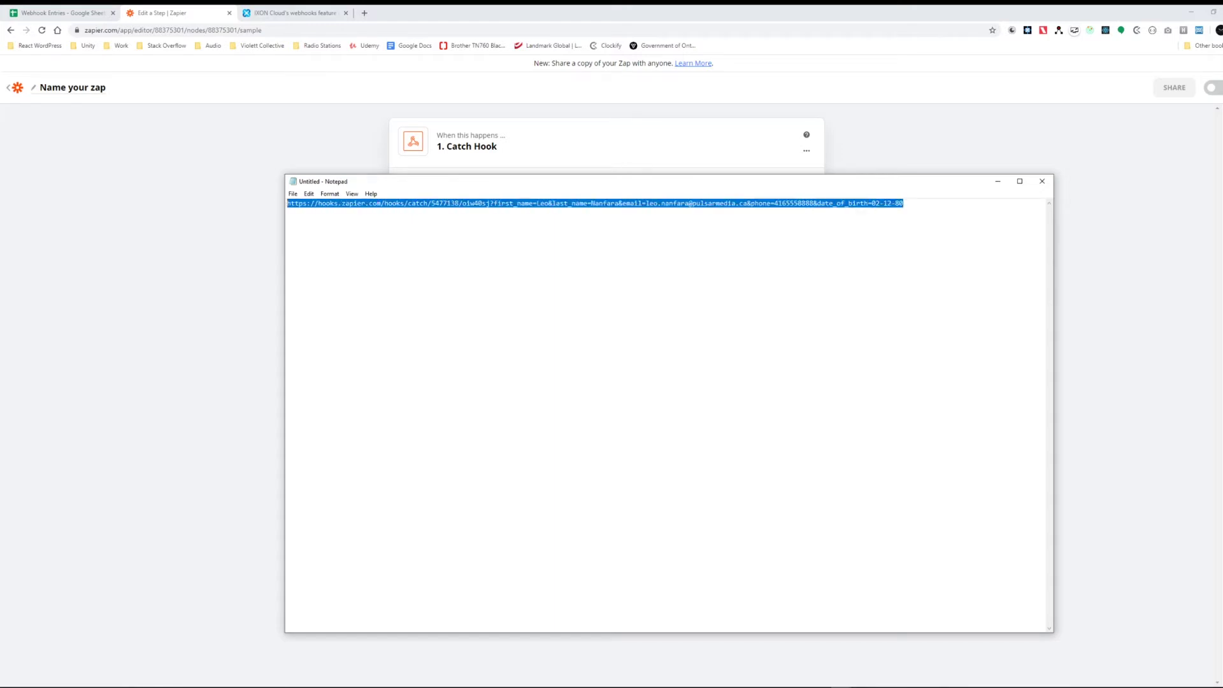
# Step: Enlarge the Notepad text and reposition the window to show the full parameterised URL
pyautogui.click(538, 203)
pyautogui.hotkey('ctrl', '+')
pyautogui.hotkey('ctrl', '+')
pyautogui.hotkey('ctrl', '+')
pyautogui.hotkey('ctrl', '+')
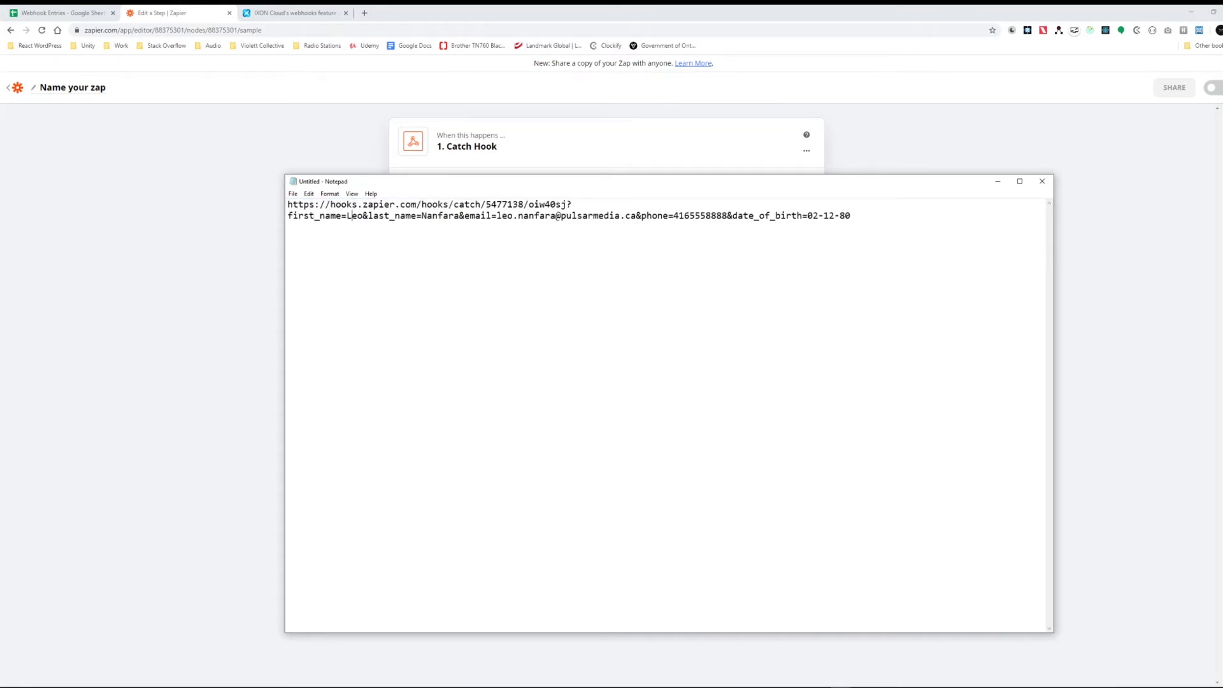
pyautogui.hotkey('ctrl', '+')
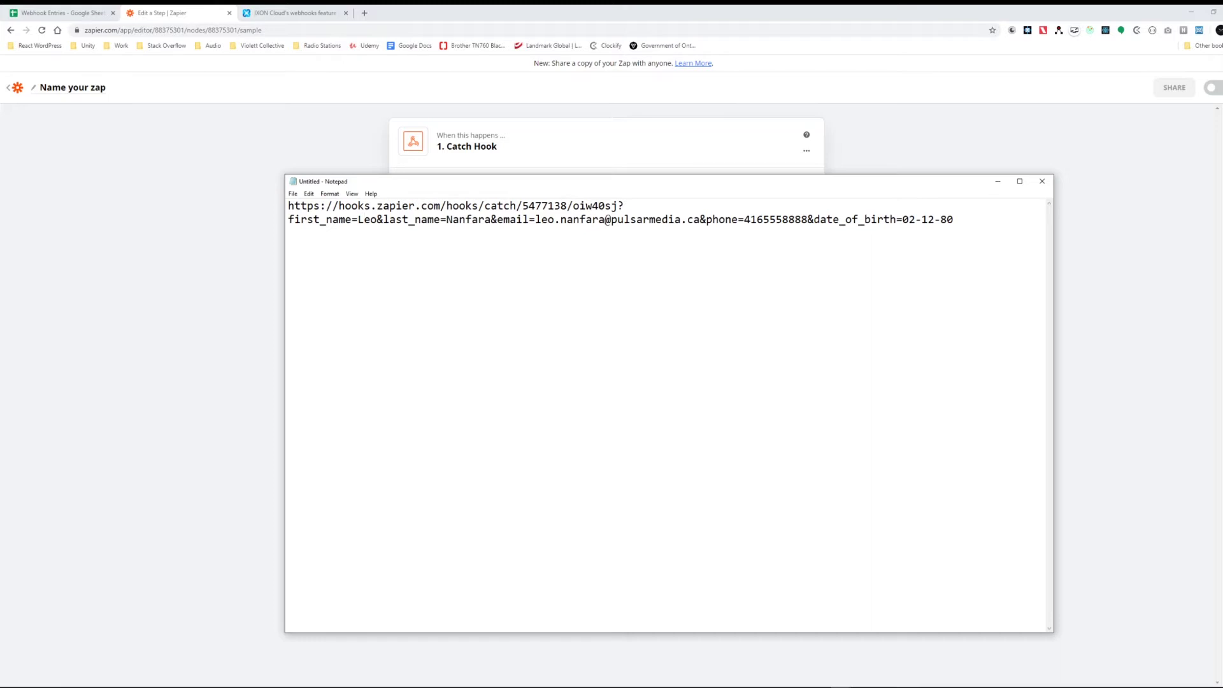
pyautogui.moveTo(619, 205); pyautogui.dragTo(288, 205)
pyautogui.moveTo(446, 182); pyautogui.dragTo(414, 183)
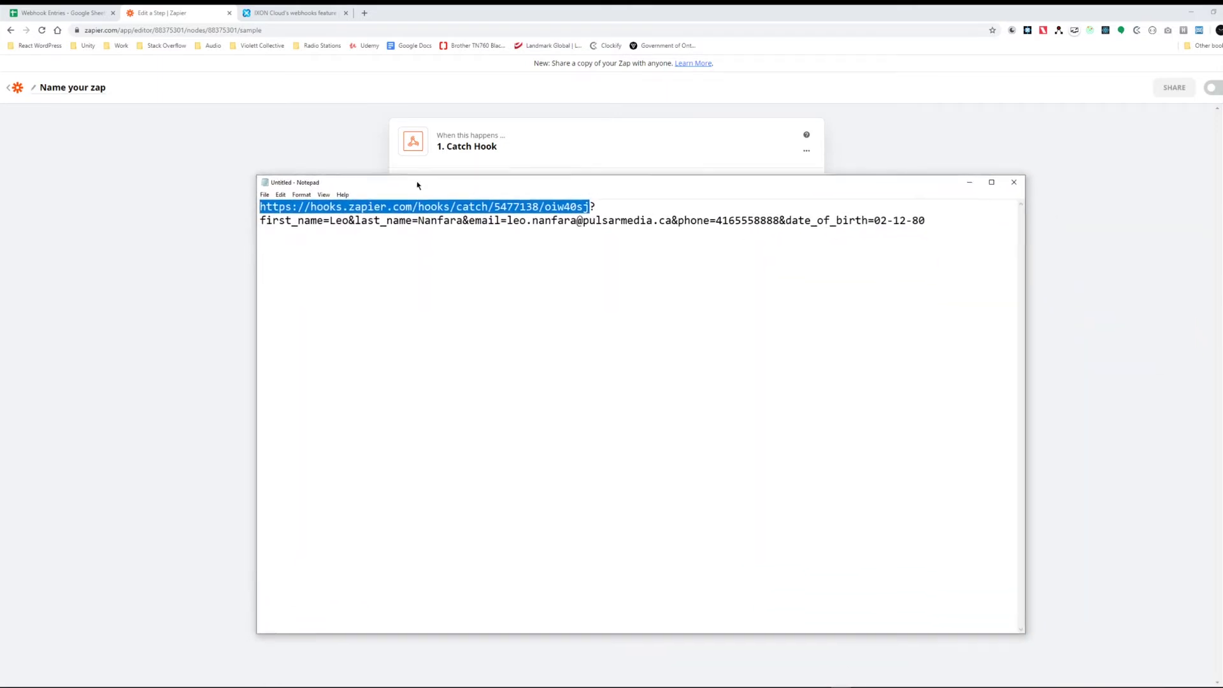
pyautogui.moveTo(923, 216); pyautogui.dragTo(260, 201)
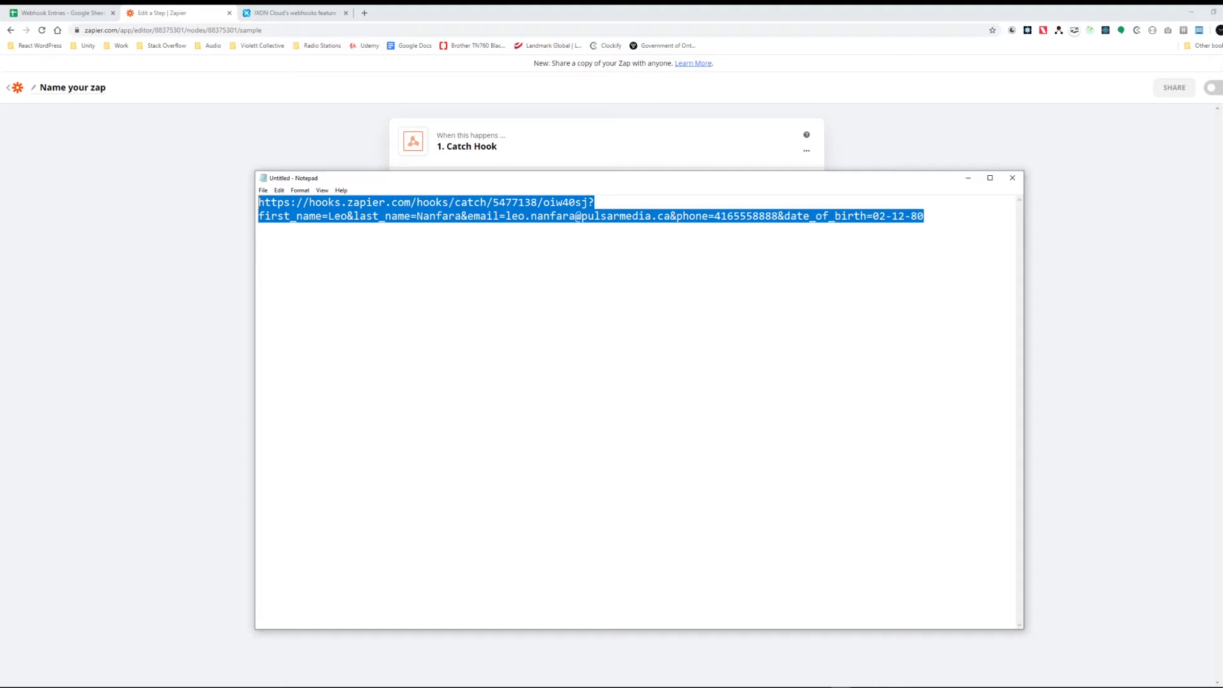
pyautogui.click(550, 216)
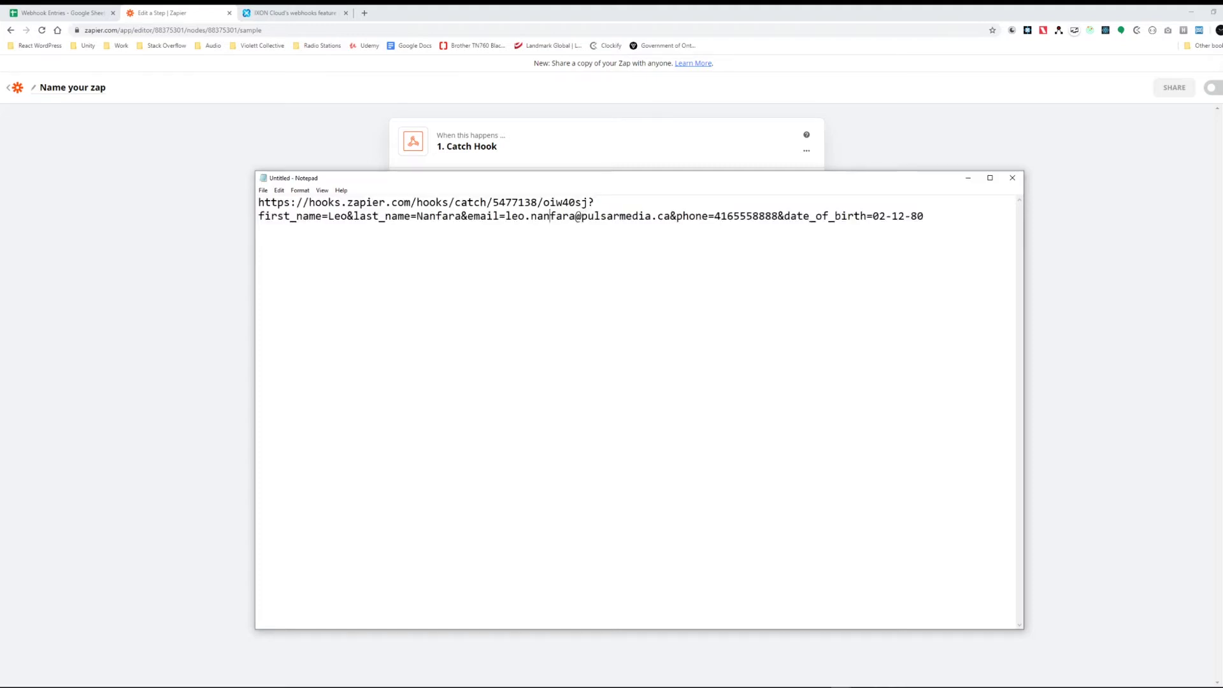
pyautogui.moveTo(924, 216); pyautogui.dragTo(258, 202)
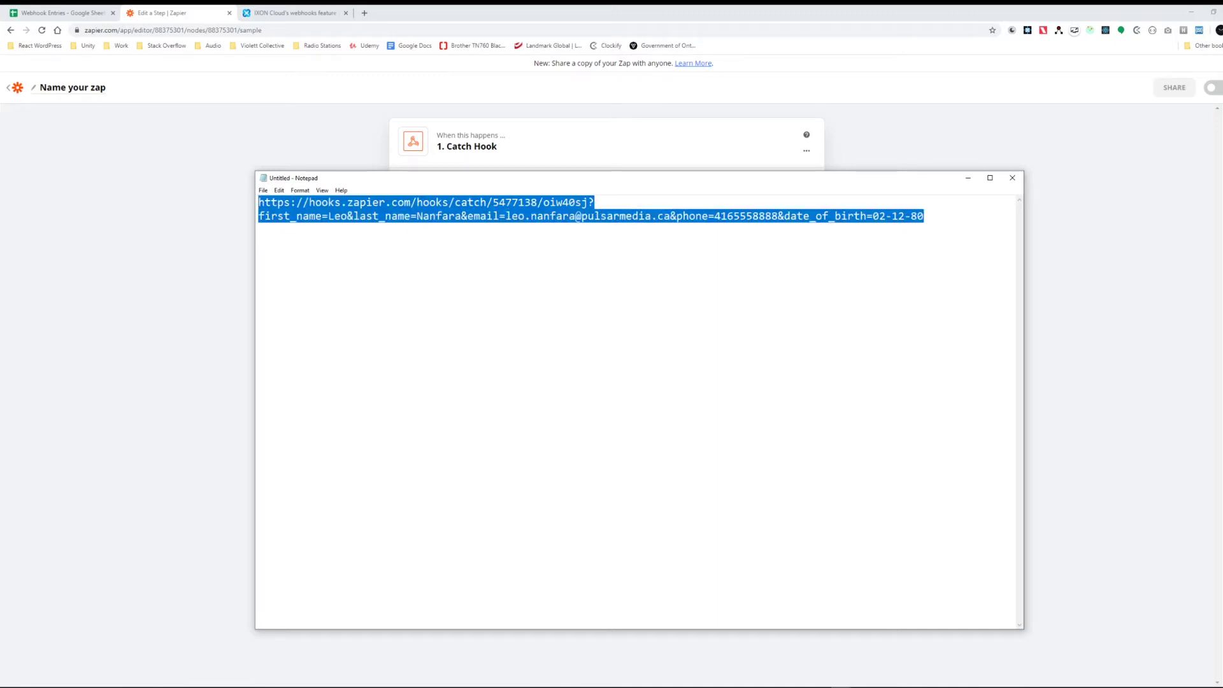
pyautogui.moveTo(446, 178); pyautogui.dragTo(433, 174)
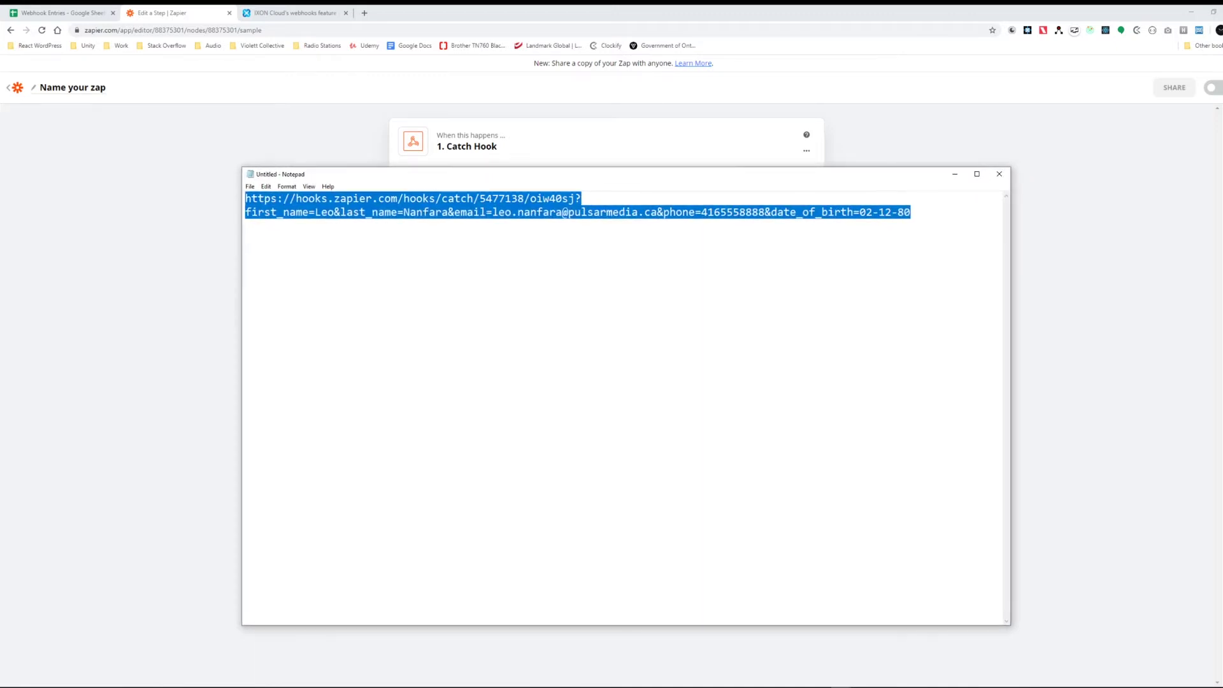
pyautogui.click(467, 212)
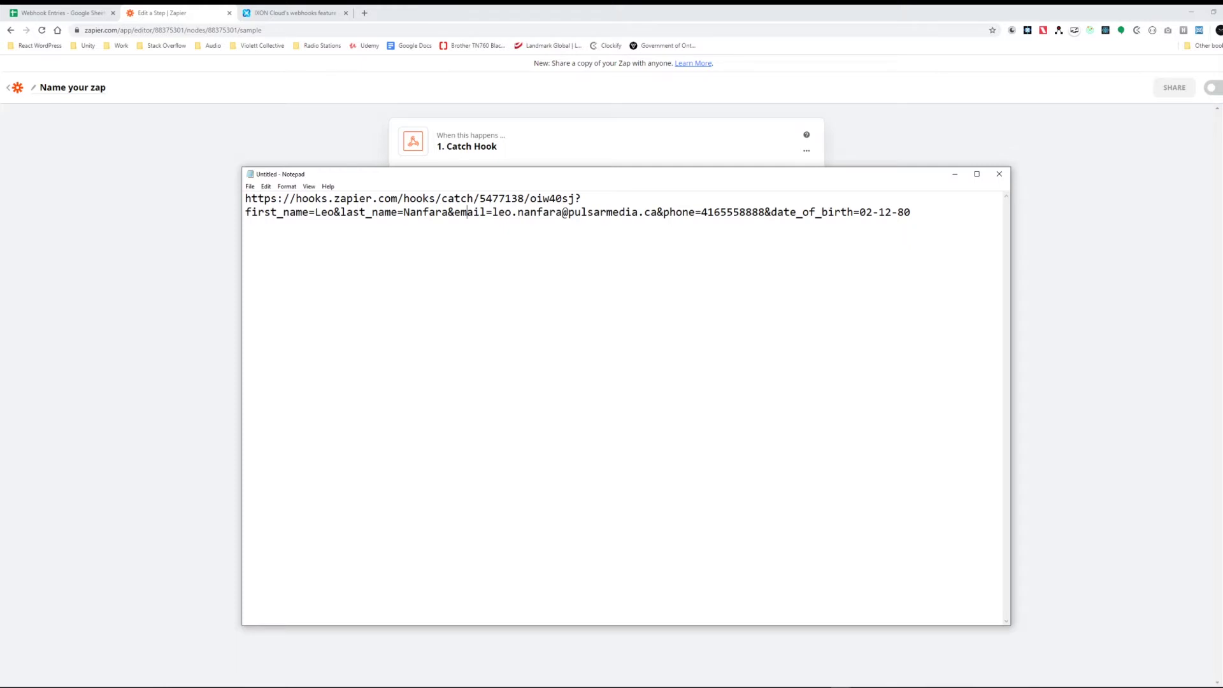
# Step: Select the whole parameterised webhook URL and return to Zapier
pyautogui.hotkey('ctrl', 'a')
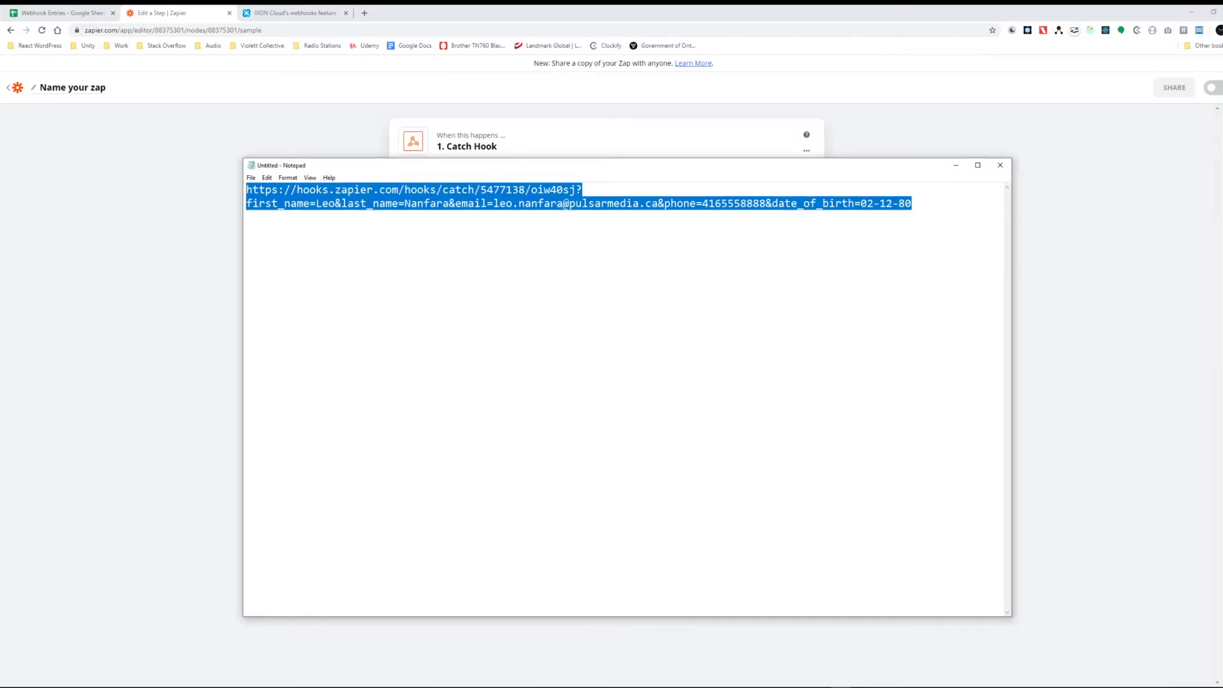
pyautogui.click(658, 203)
pyautogui.moveTo(911, 204); pyautogui.dragTo(246, 189)
pyautogui.click(423, 203)
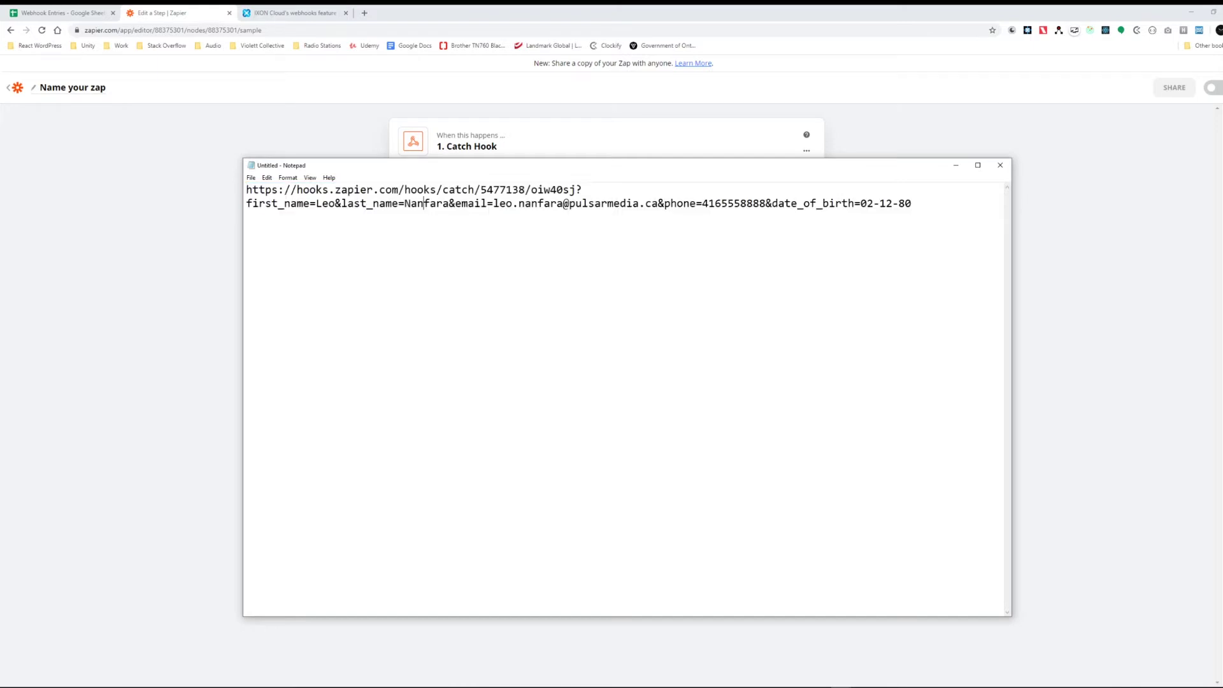
pyautogui.moveTo(911, 203); pyautogui.dragTo(246, 189)
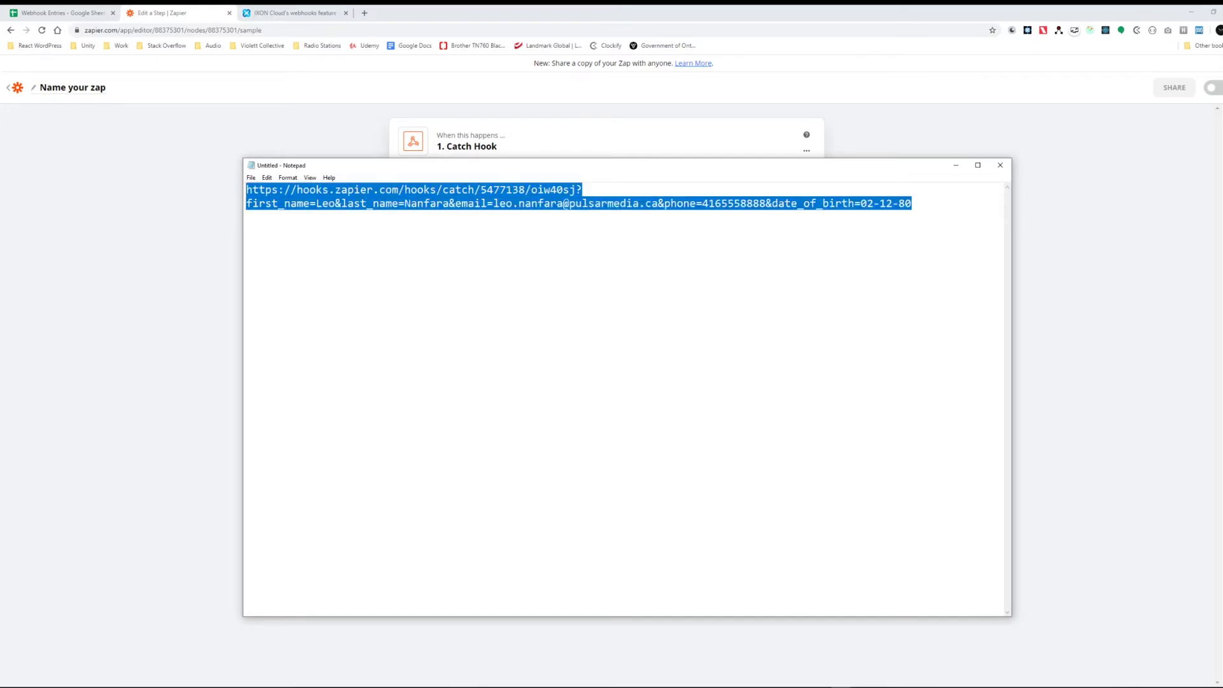
pyautogui.hotkey('alt', 'Tab')
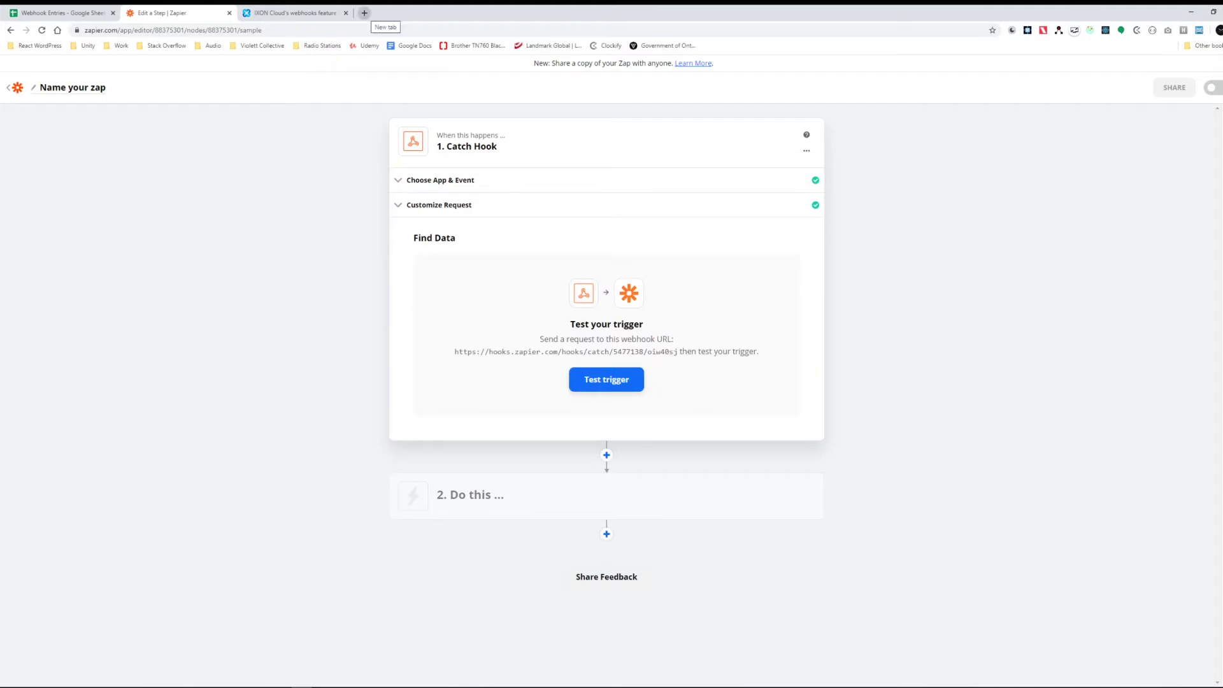
# Step: Load the parameterised webhook URL in a new tab and confirm the JSON success response
pyautogui.click(364, 12)
pyautogui.hotkey('ctrl', 'v')
pyautogui.press('Return')
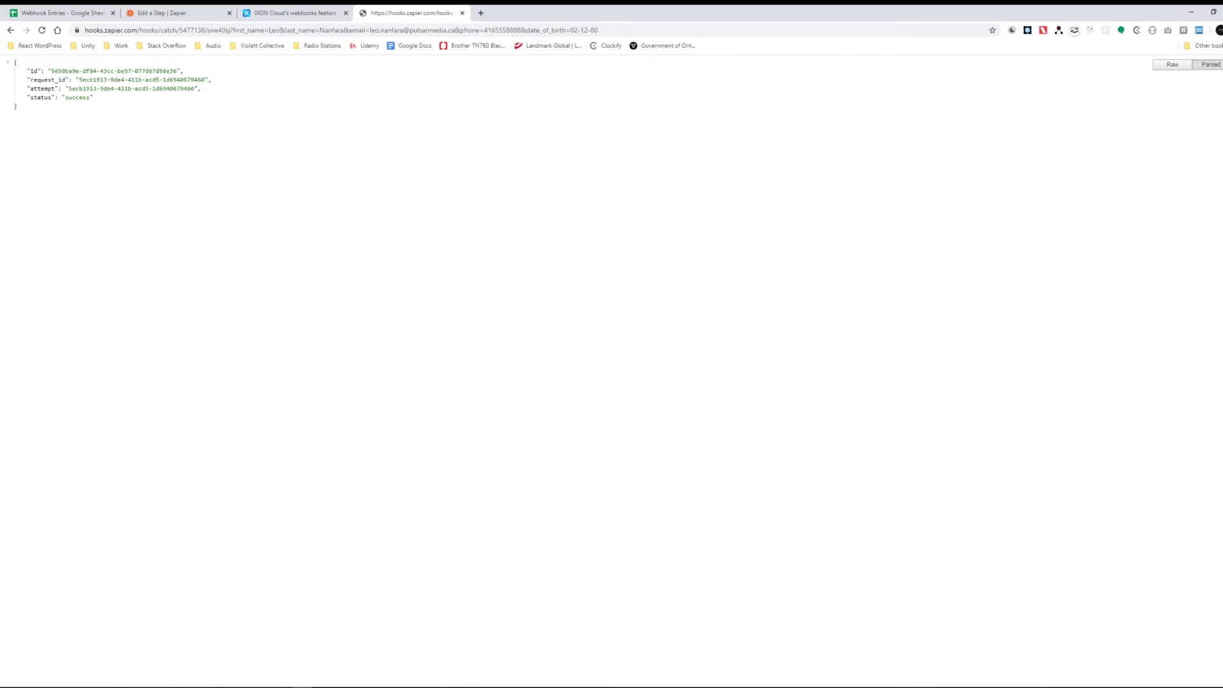
pyautogui.moveTo(26, 97); pyautogui.dragTo(94, 98)
pyautogui.click(93, 98)
pyautogui.hotkey('ctrl', '2')
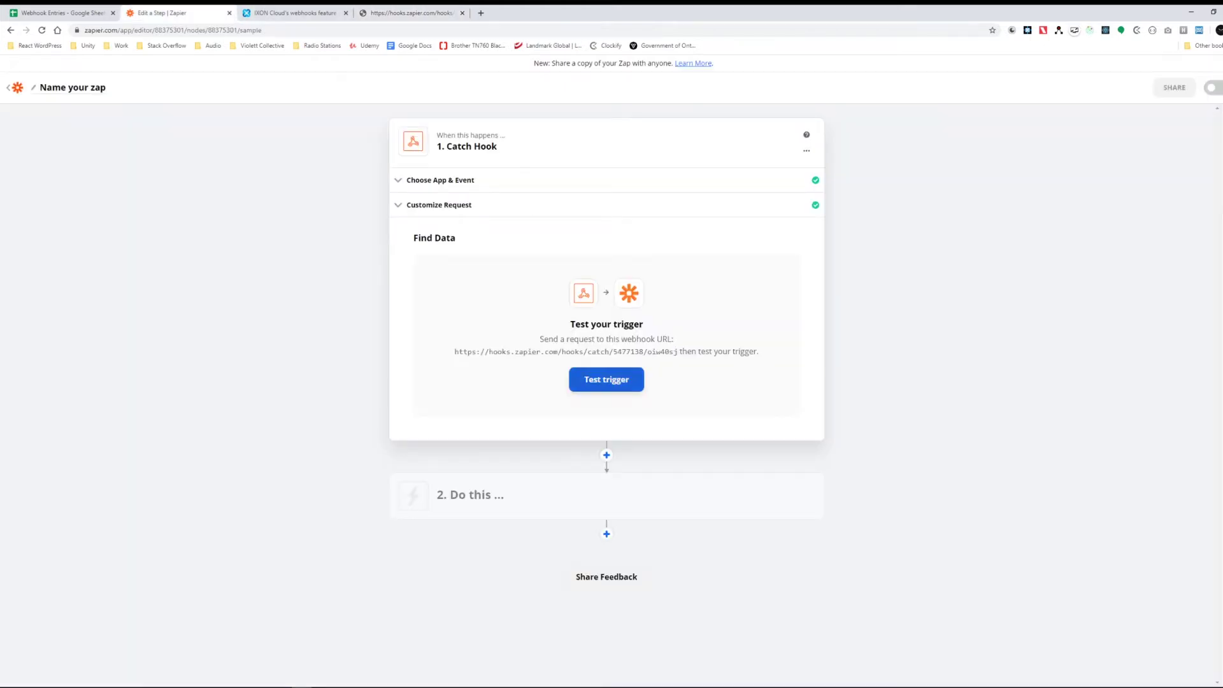
# Step: Test the Catch Hook trigger and highlight the five received querystring fields
pyautogui.click(607, 379)
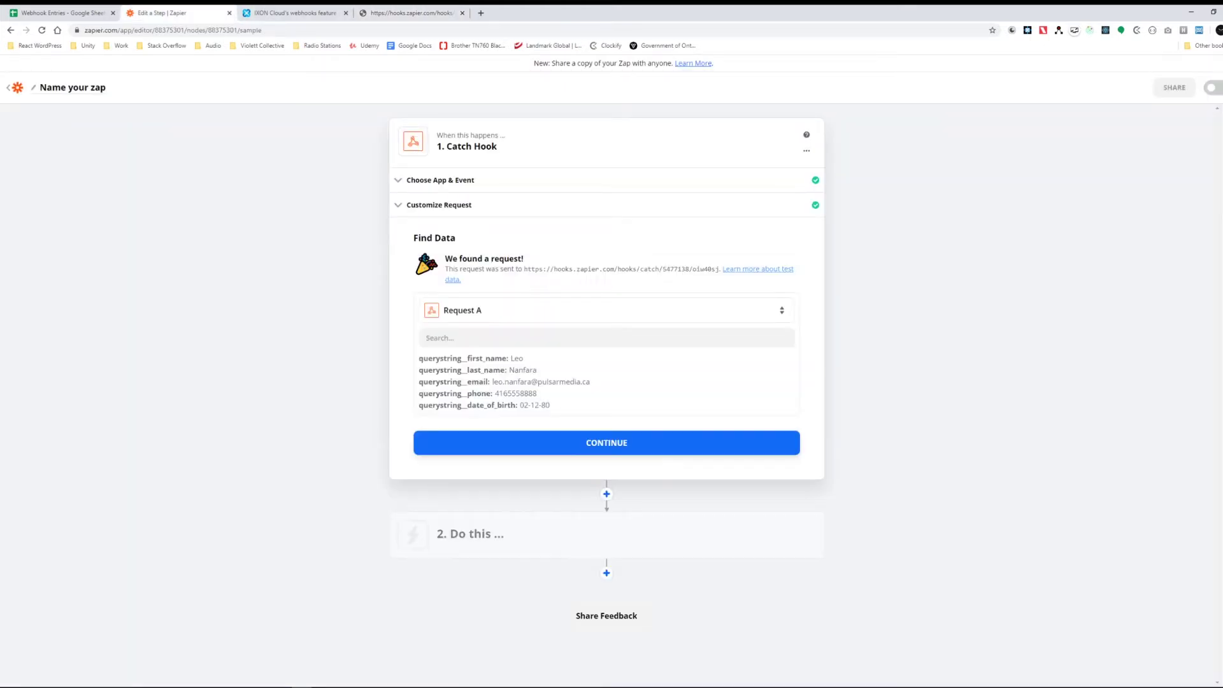
pyautogui.moveTo(508, 358); pyautogui.dragTo(510, 358)
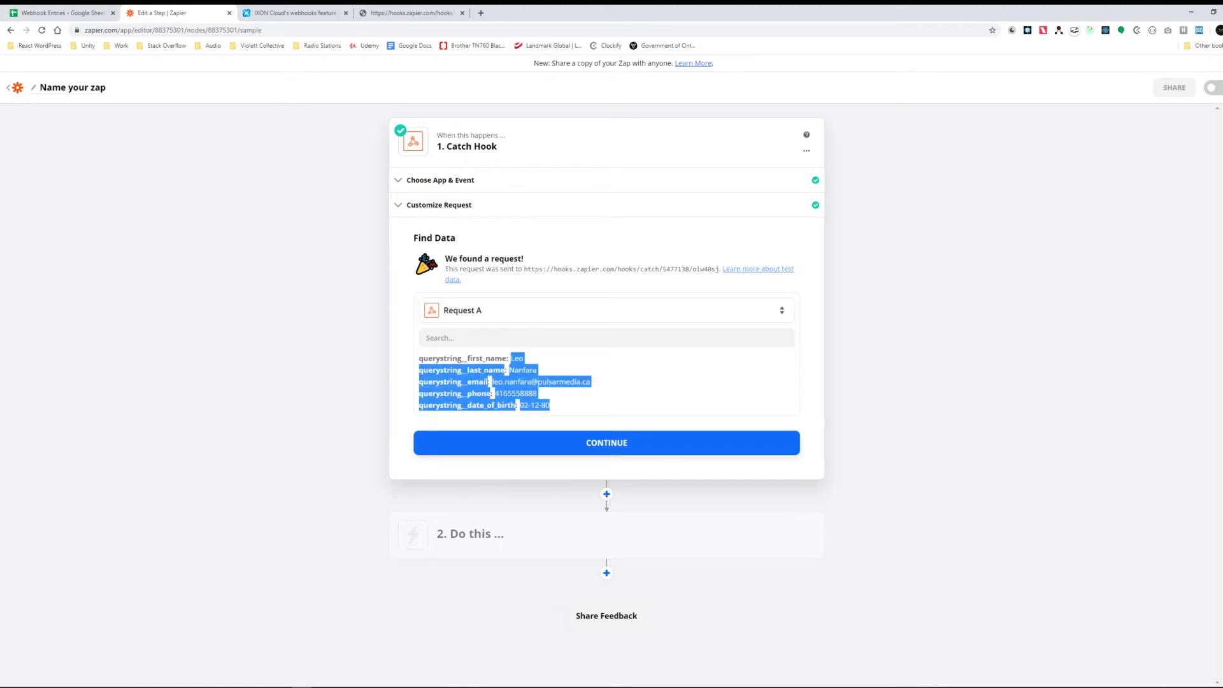
pyautogui.click(510, 358)
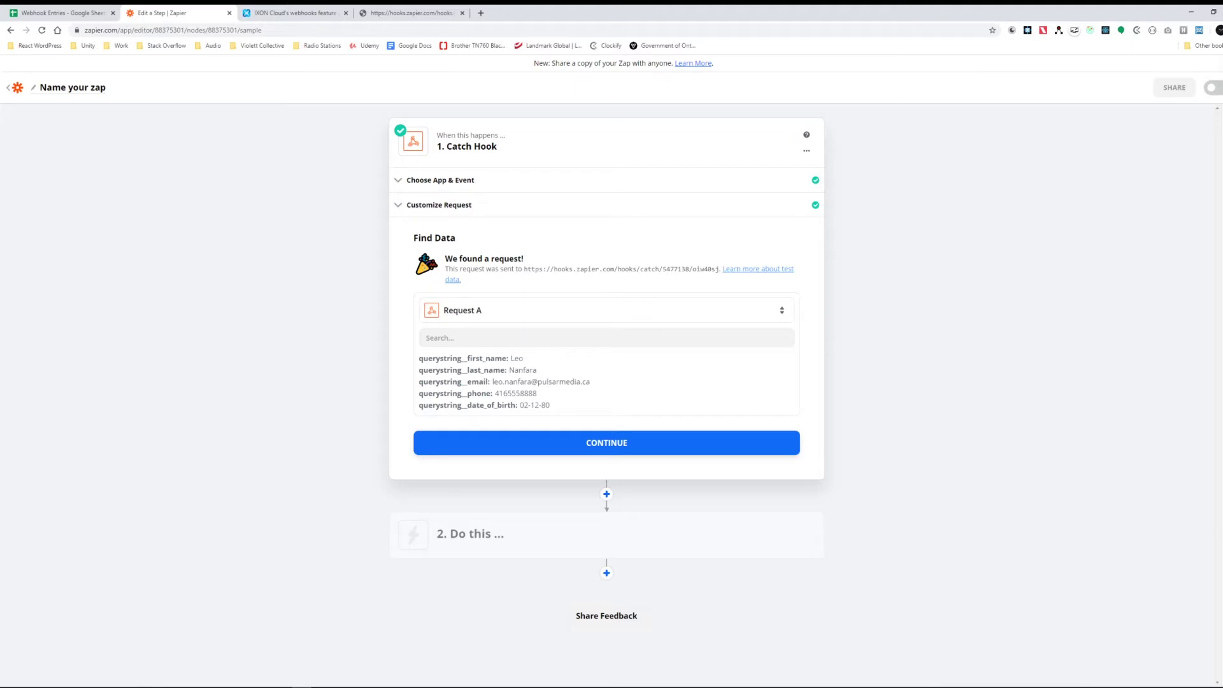
pyautogui.moveTo(550, 405); pyautogui.dragTo(508, 362)
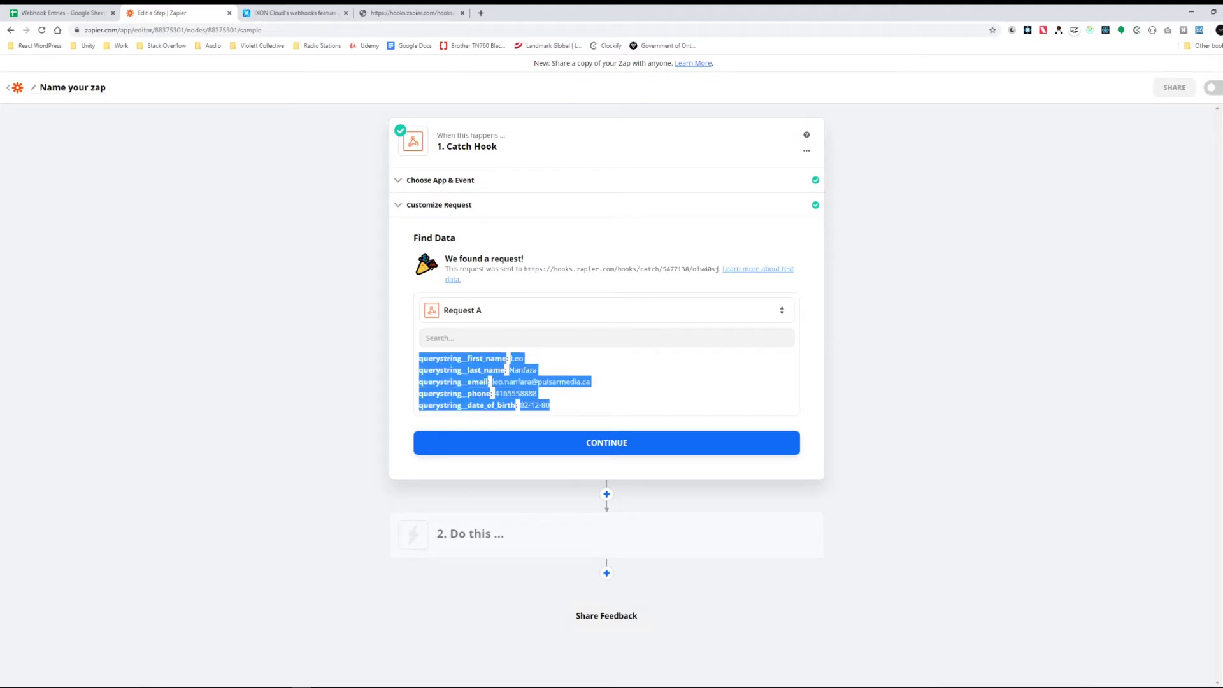
pyautogui.click(508, 362)
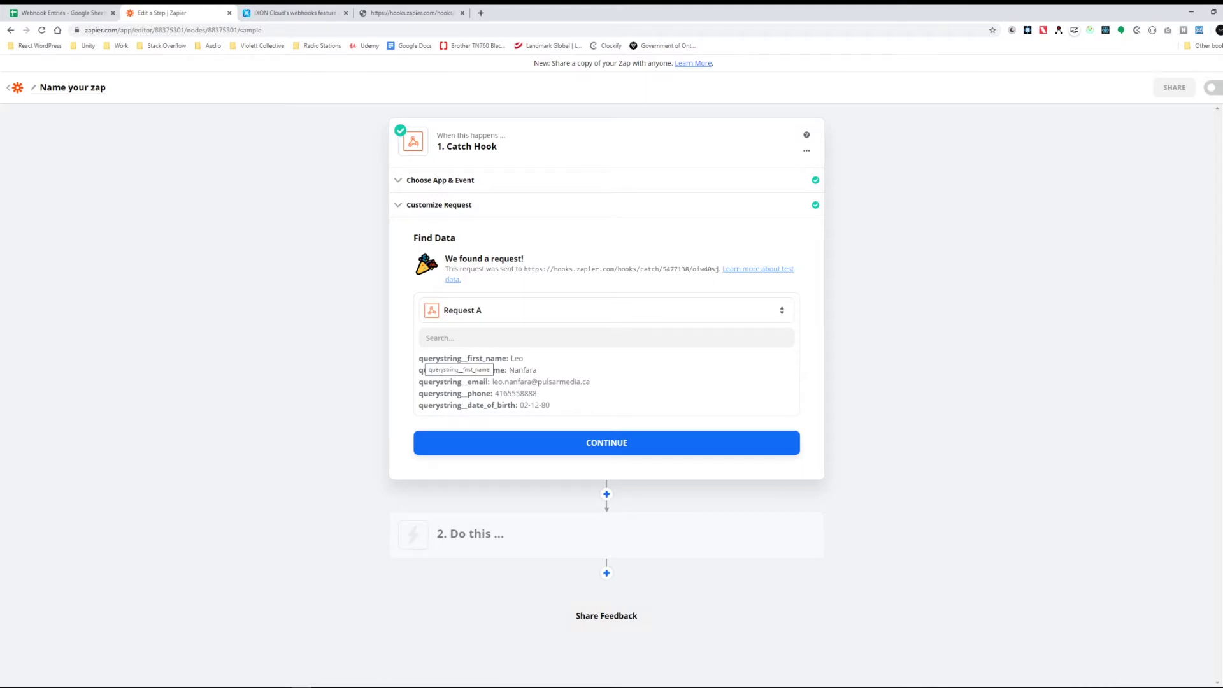
# Step: Point out the querystring prefix on the received field keys, starting with first_name
pyautogui.moveTo(419, 358); pyautogui.dragTo(507, 358)
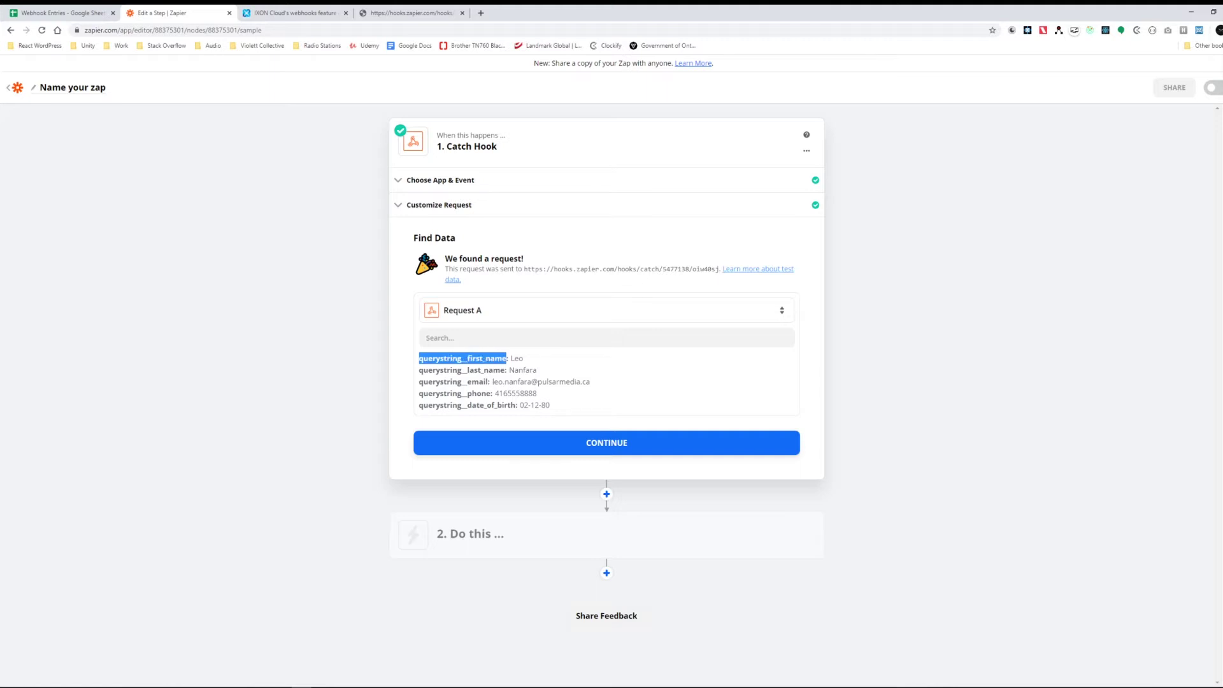
pyautogui.moveTo(418, 358); pyautogui.dragTo(468, 358)
pyautogui.moveTo(418, 358); pyautogui.dragTo(550, 405)
pyautogui.click(550, 405)
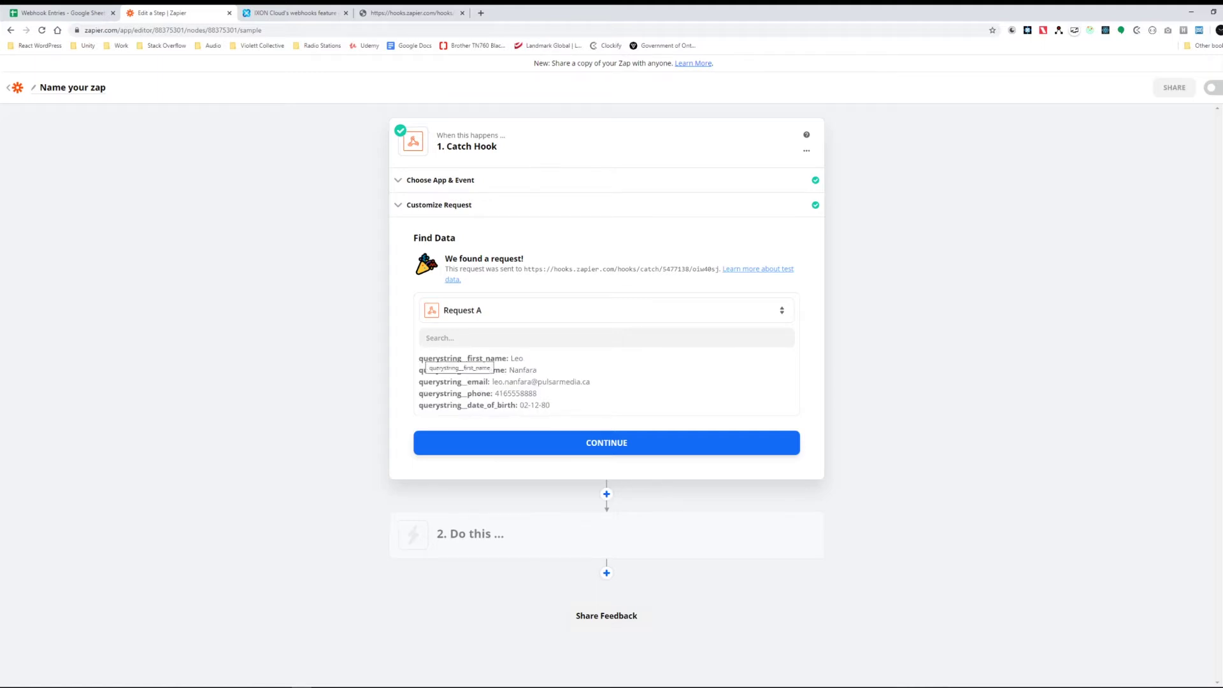
pyautogui.moveTo(419, 358); pyautogui.dragTo(468, 358)
pyautogui.click(434, 370)
pyautogui.click(419, 358)
# Step: Move past the found request to the action step, then switch to the Webhook Entries sheet
pyautogui.click(654, 443)
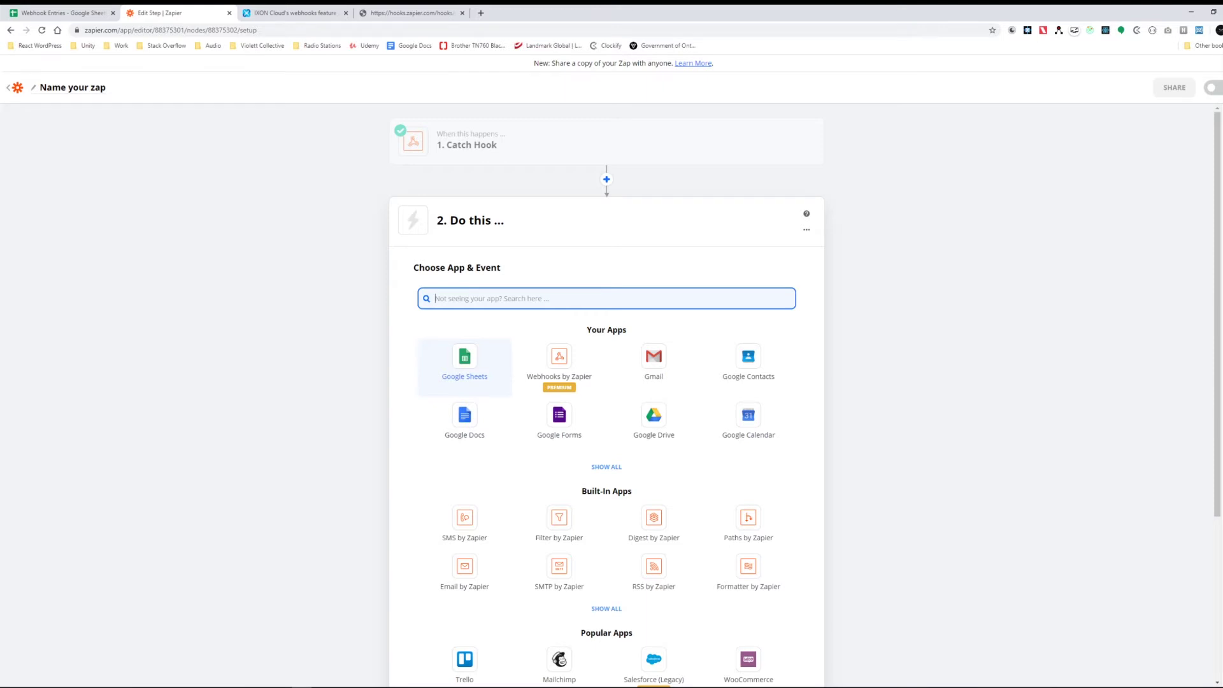
pyautogui.hotkey('ctrl', 'shift', 'Tab')
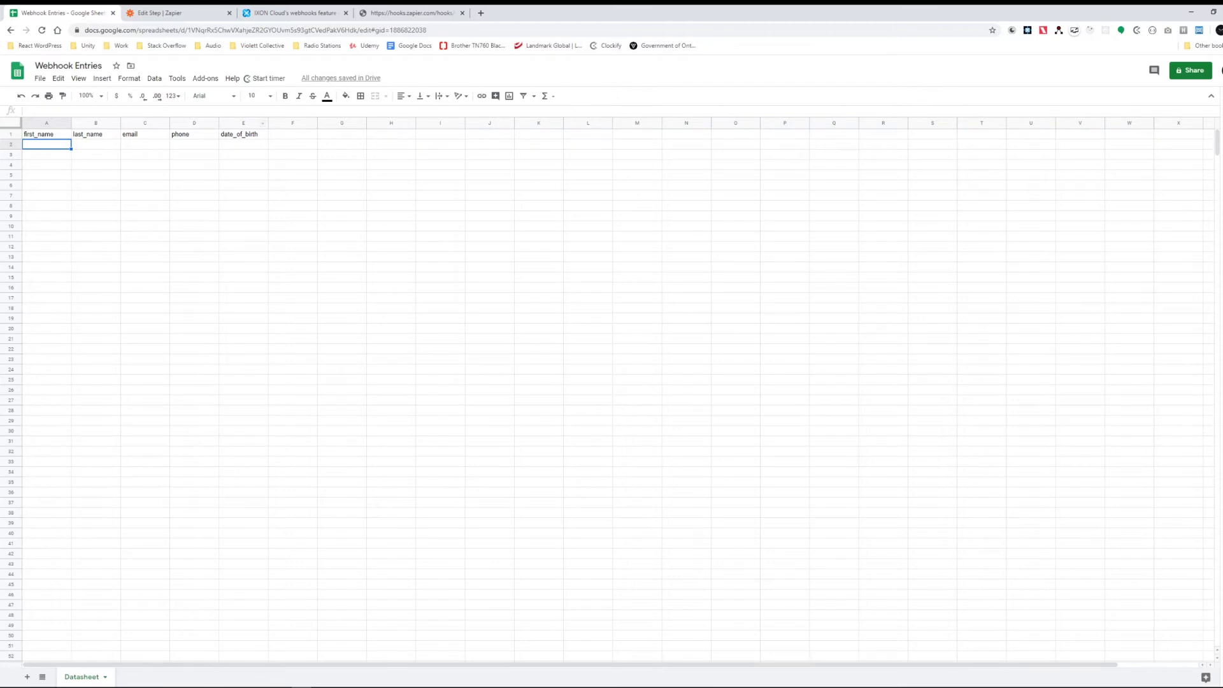
# Step: Return to the hooks.zapier.com tab showing the webhook's 'success' JSON response
pyautogui.click(411, 13)
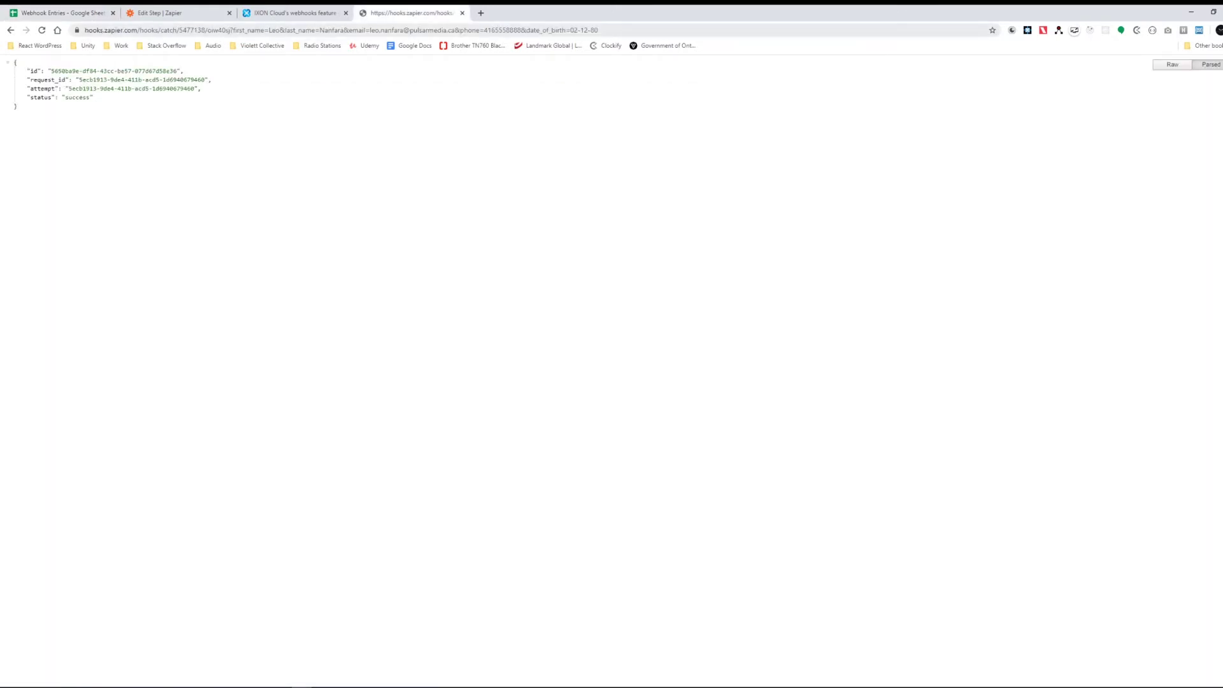
# Step: Highlight the full request URL, then pick Google Sheets as the action step's app
pyautogui.moveTo(598, 30); pyautogui.dragTo(85, 30)
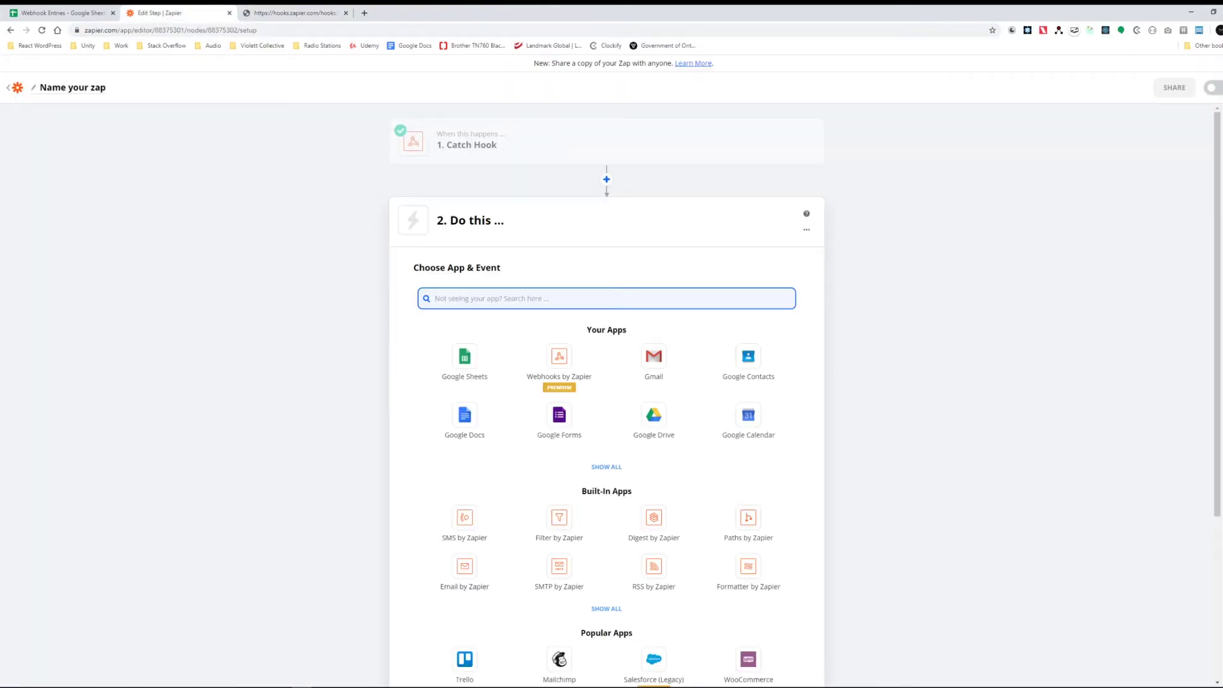
pyautogui.click(465, 360)
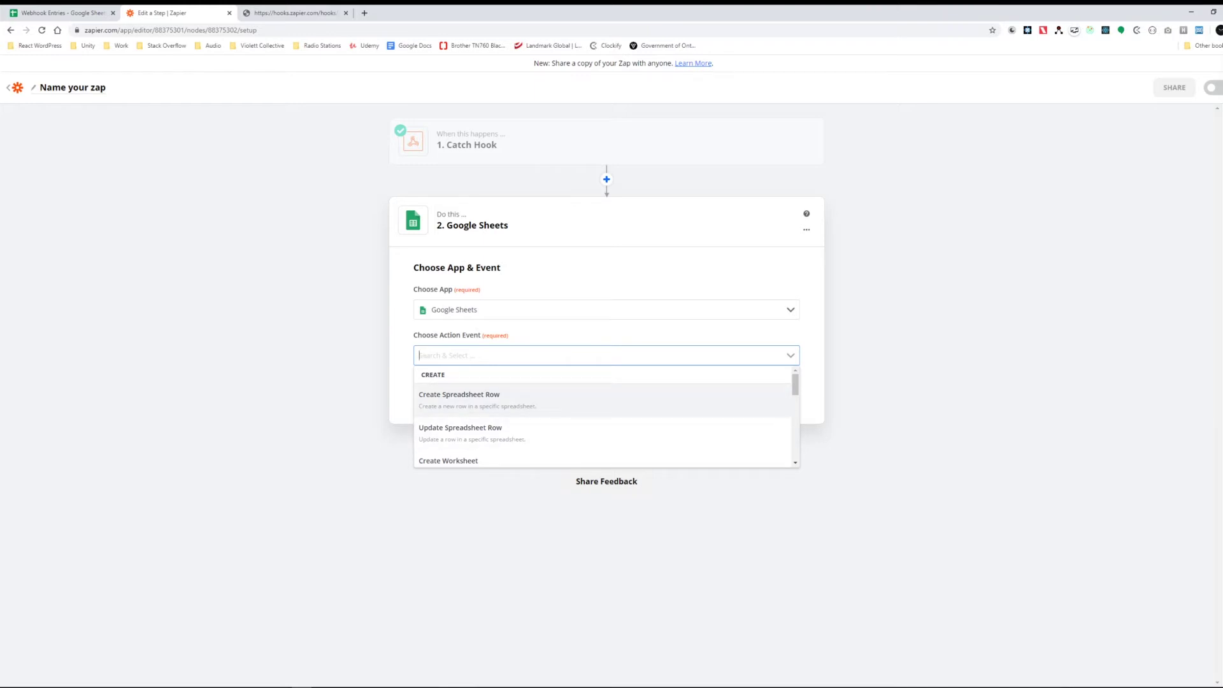
# Step: Choose Create Spreadsheet Row as the action event and select the connected Google Sheets account
pyautogui.click(605, 400)
pyautogui.click(606, 390)
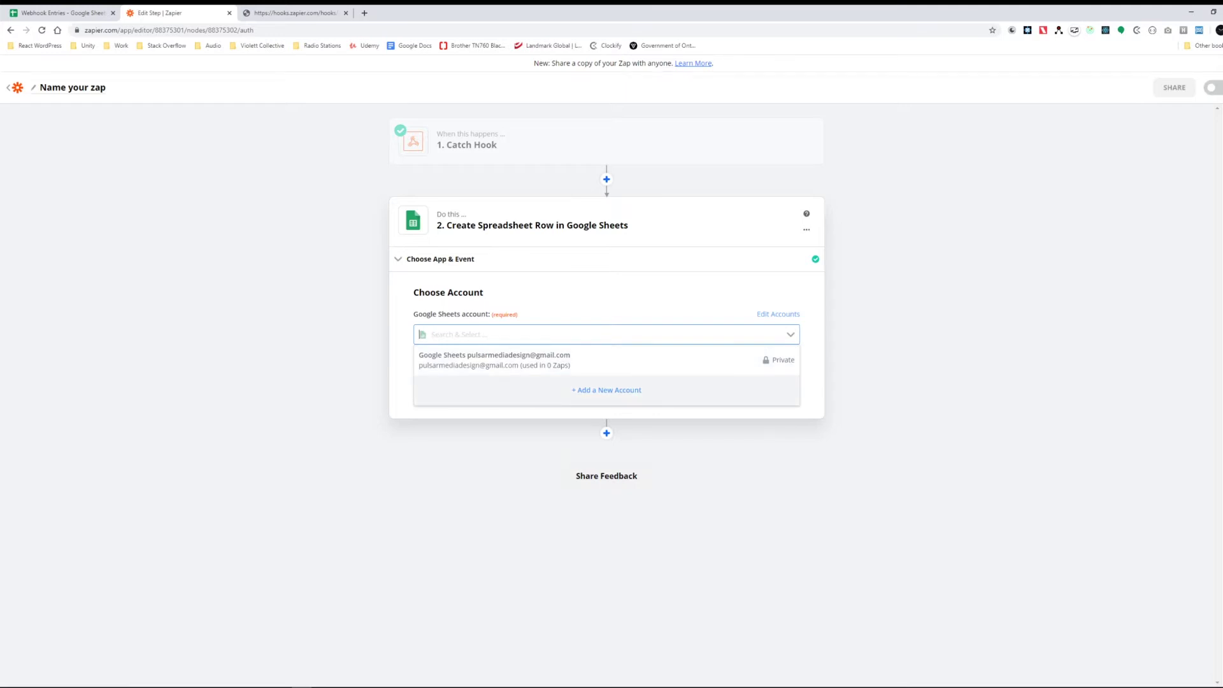
pyautogui.press('Escape')
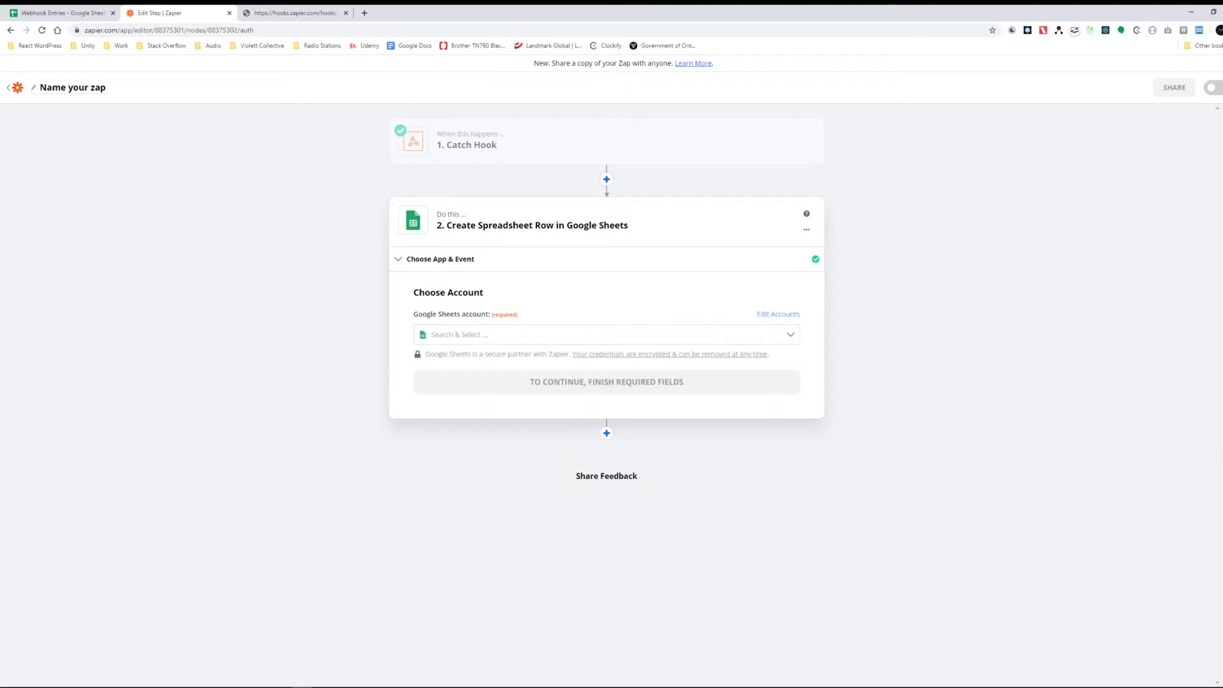
pyautogui.click(605, 334)
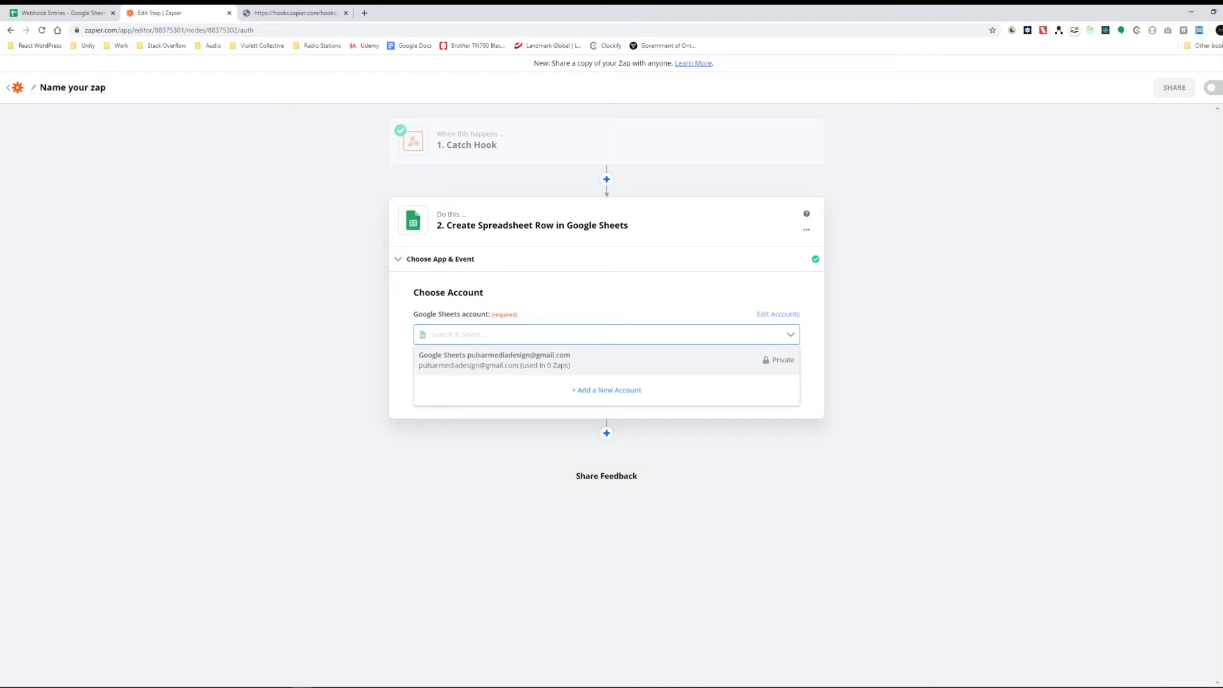
pyautogui.press('Return')
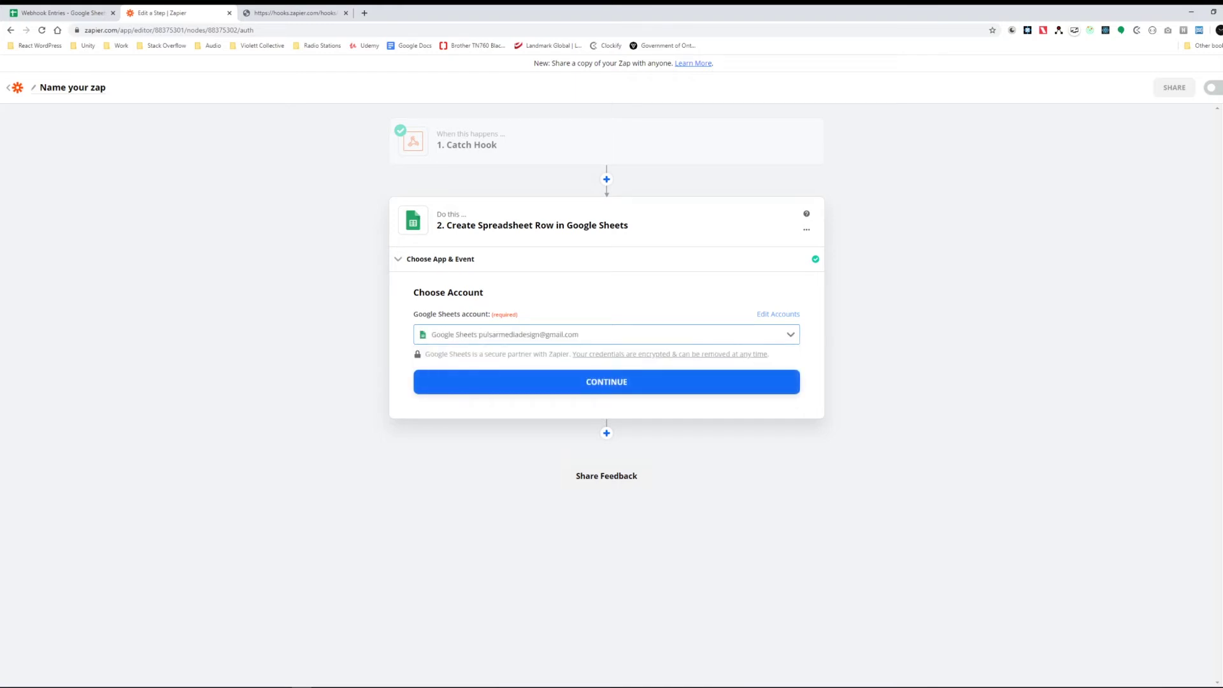
pyautogui.press('Return')
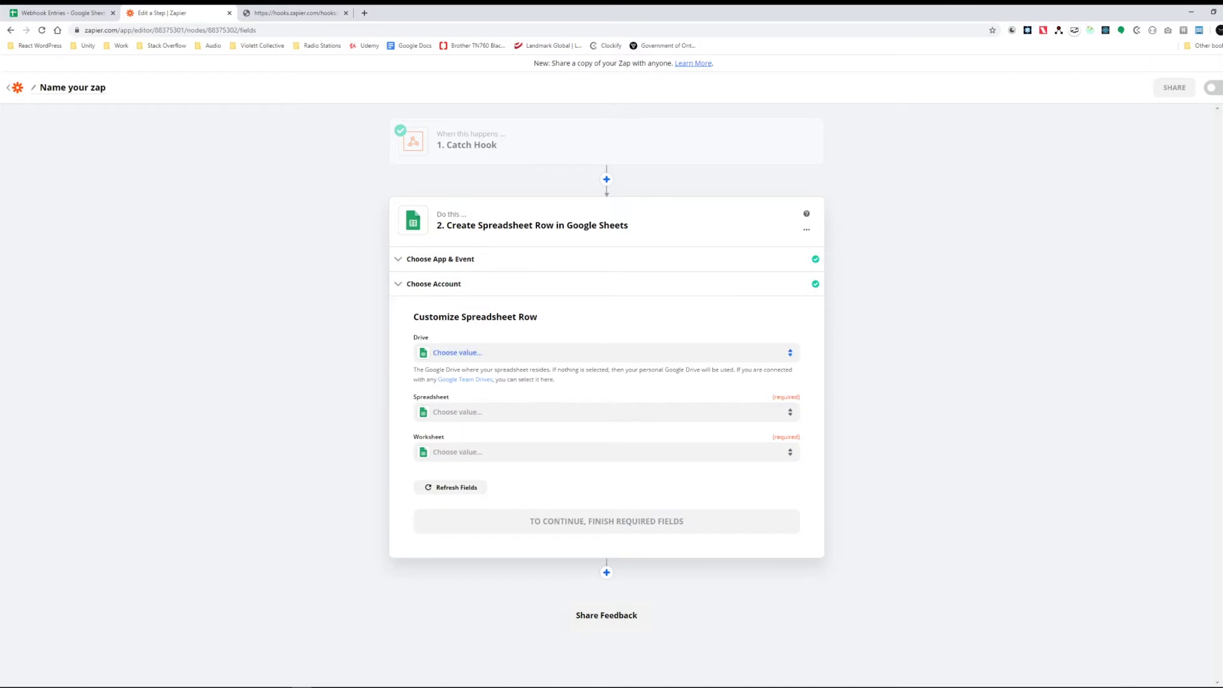
# Step: Set Spreadsheet to Webhook Entries and Worksheet to Datasheet, briefly checking the Sheets tab
pyautogui.press('Tab')
pyautogui.press('Return')
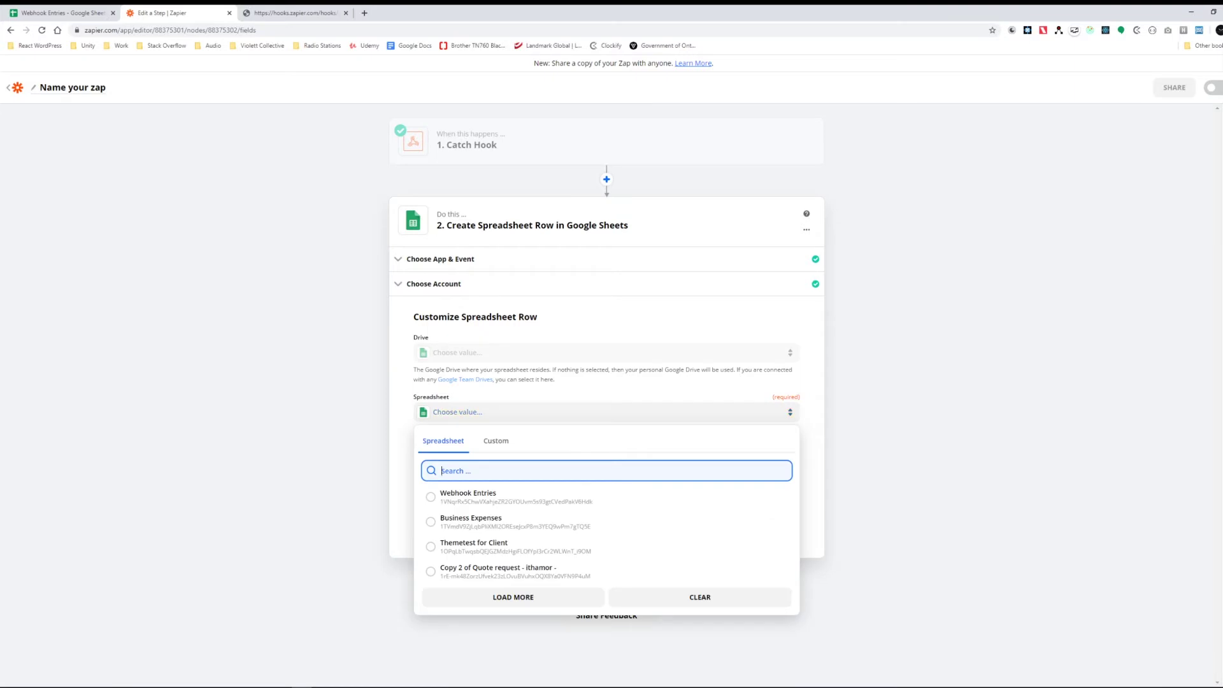
pyautogui.press('Return')
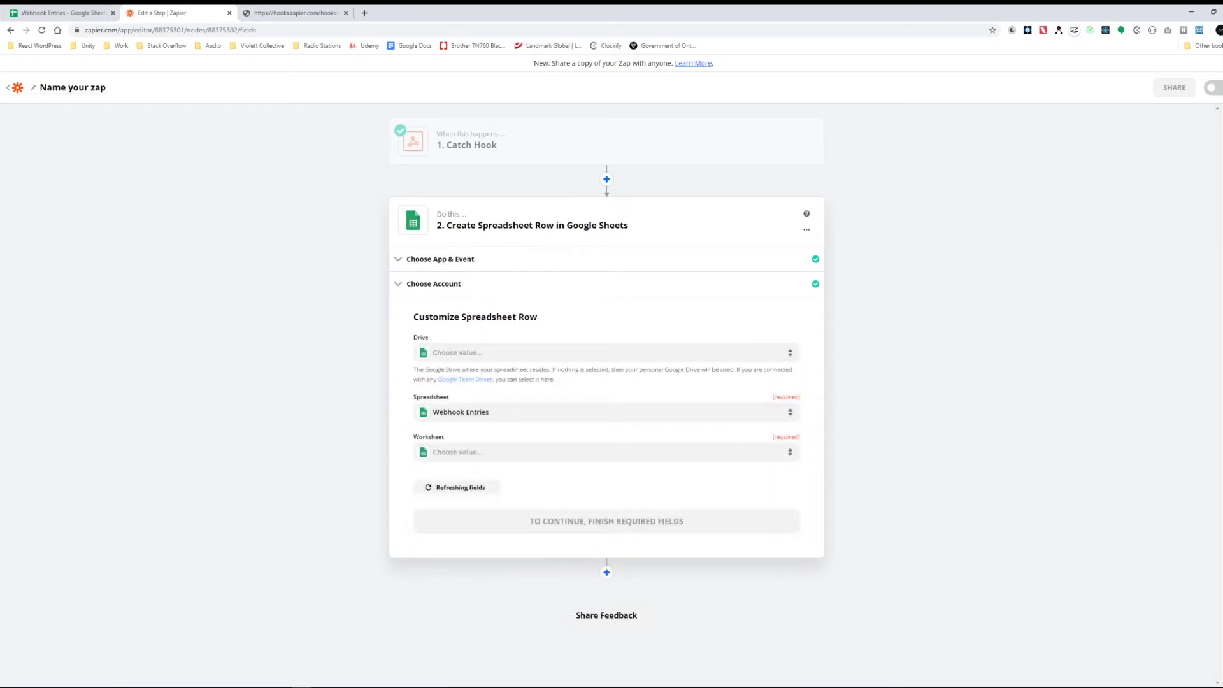
pyautogui.press('Tab')
pyautogui.press('Return')
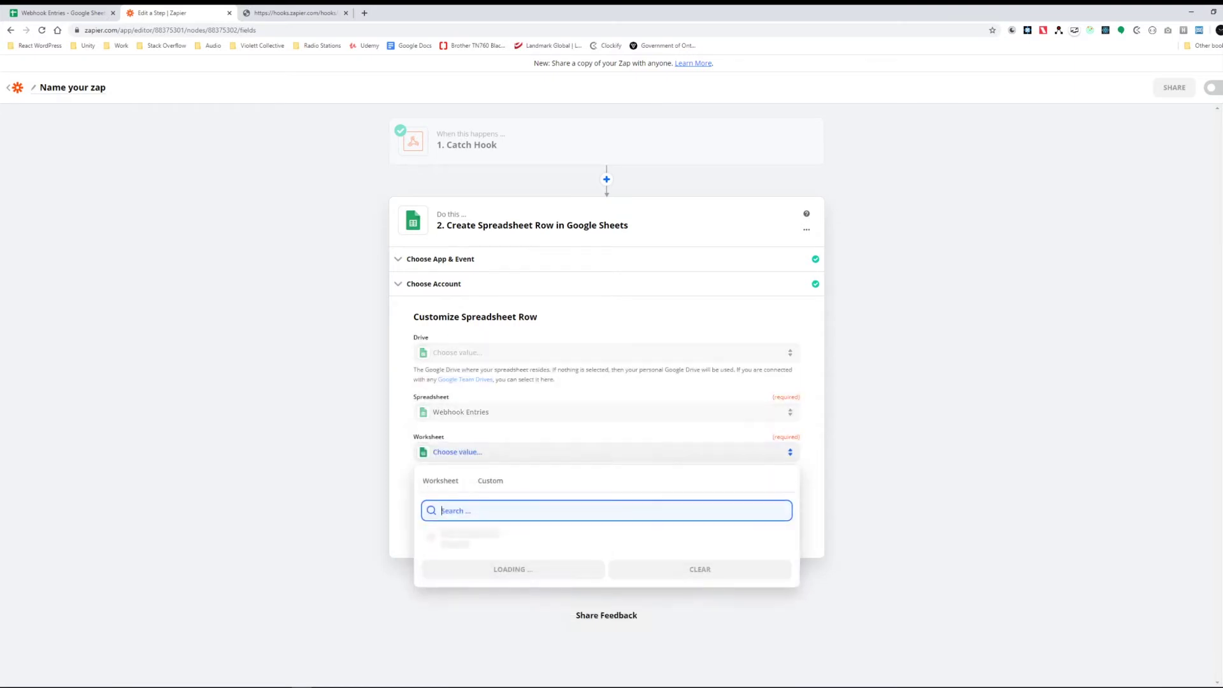
pyautogui.press('Return')
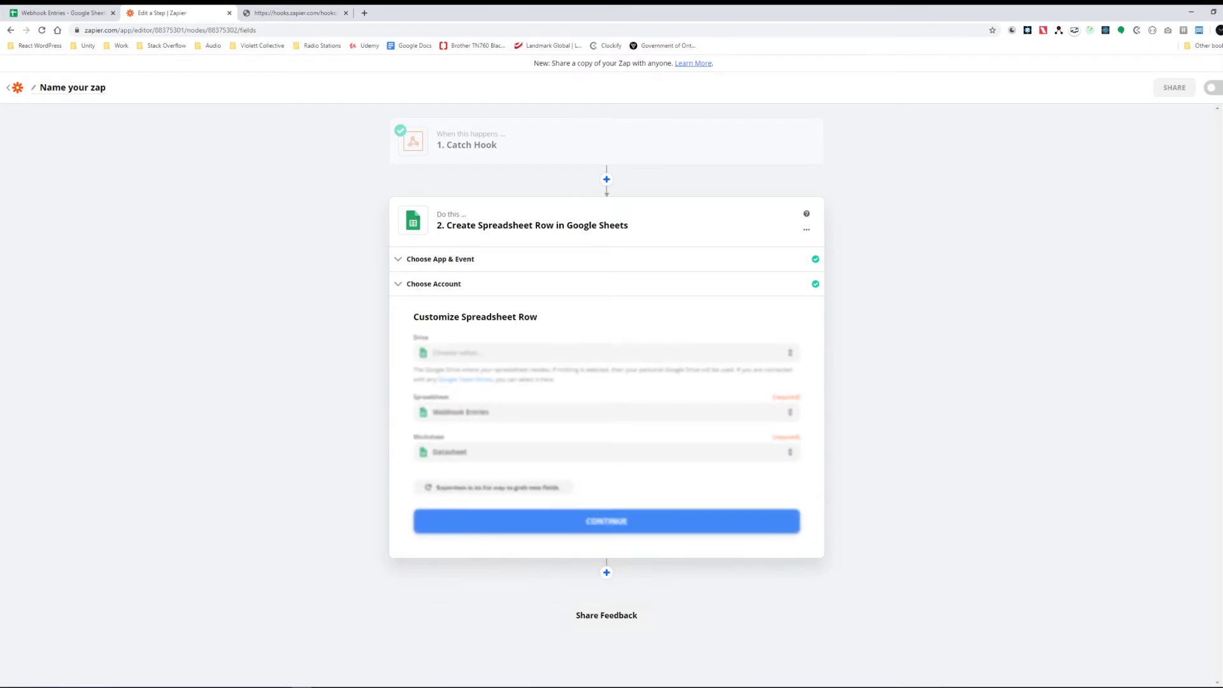
pyautogui.hotkey('ctrl', 'shift', 'Tab')
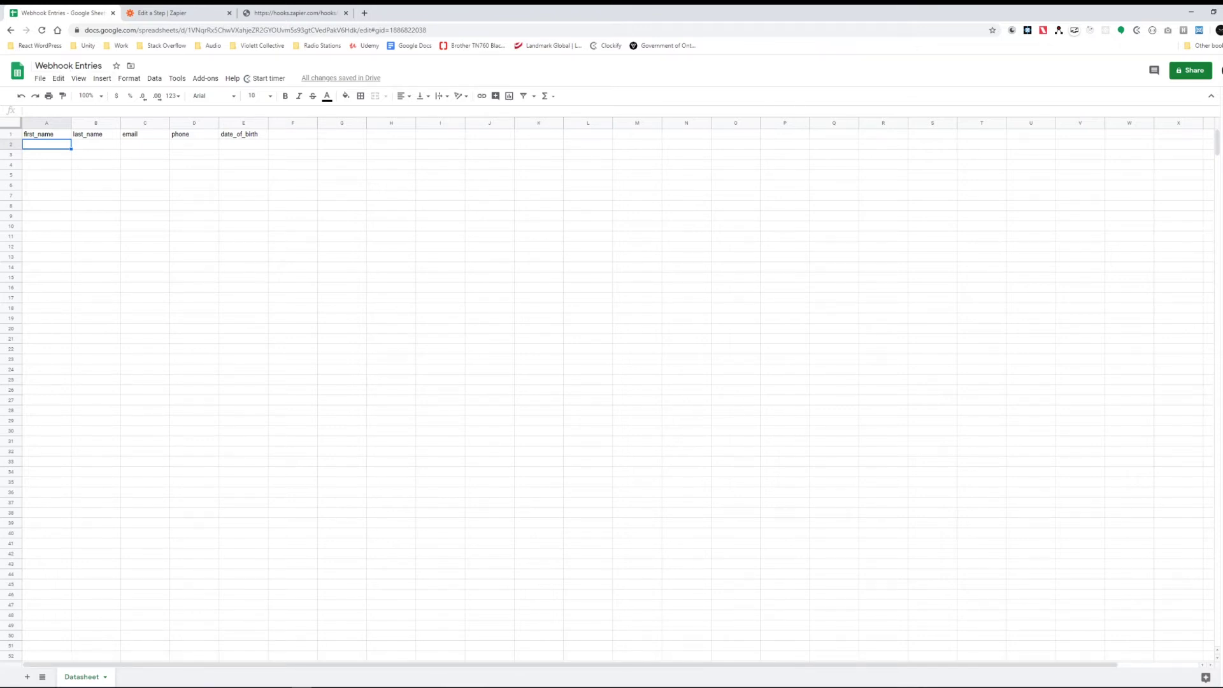
pyautogui.hotkey('ctrl', 'shift', 'Tab')
pyautogui.hotkey('ctrl', 'shift', 'Tab')
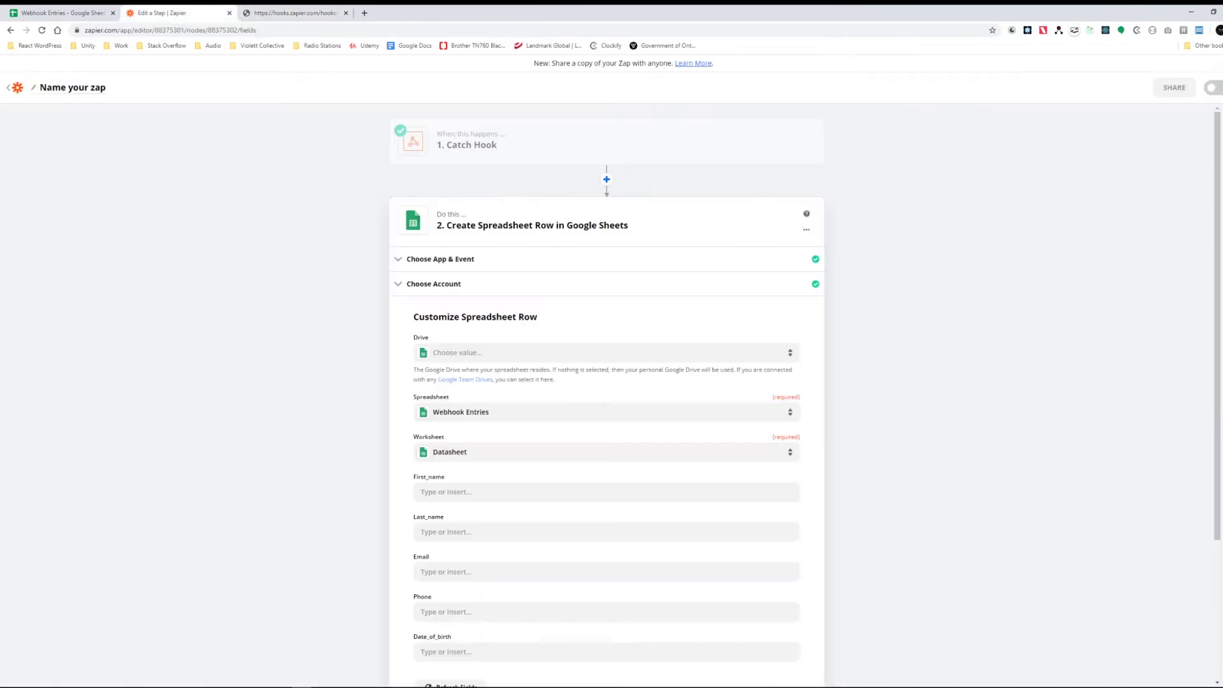
# Step: Copy the Webhook Entries header cells A1:E1 from the spreadsheet
pyautogui.scroll(-3, 606, 395)
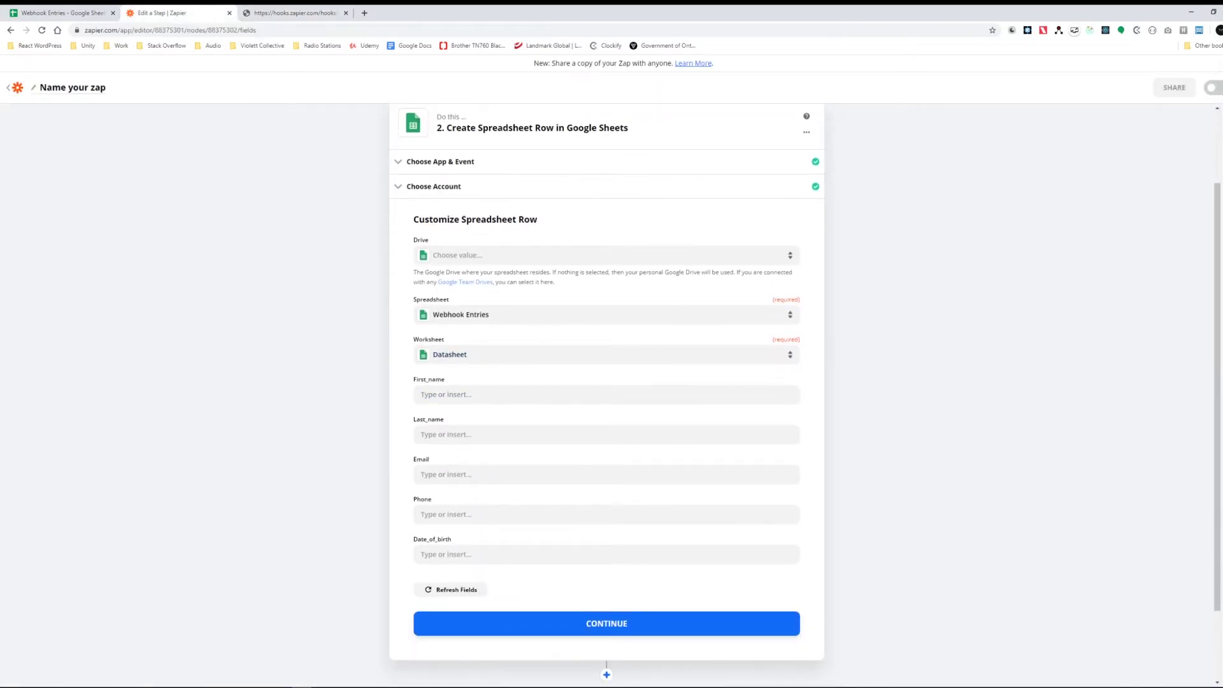
pyautogui.hotkey('ctrl', '1')
pyautogui.press('Up')
pyautogui.hotkey('shift', 'Right')
pyautogui.hotkey('shift', 'Right')
pyautogui.hotkey('shift', 'Right')
pyautogui.hotkey('shift', 'Right')
pyautogui.hotkey('ctrl', 'c')
pyautogui.hotkey('ctrl', '2')
# Step: Map Querystring First Name into the First_name field
pyautogui.click(446, 395)
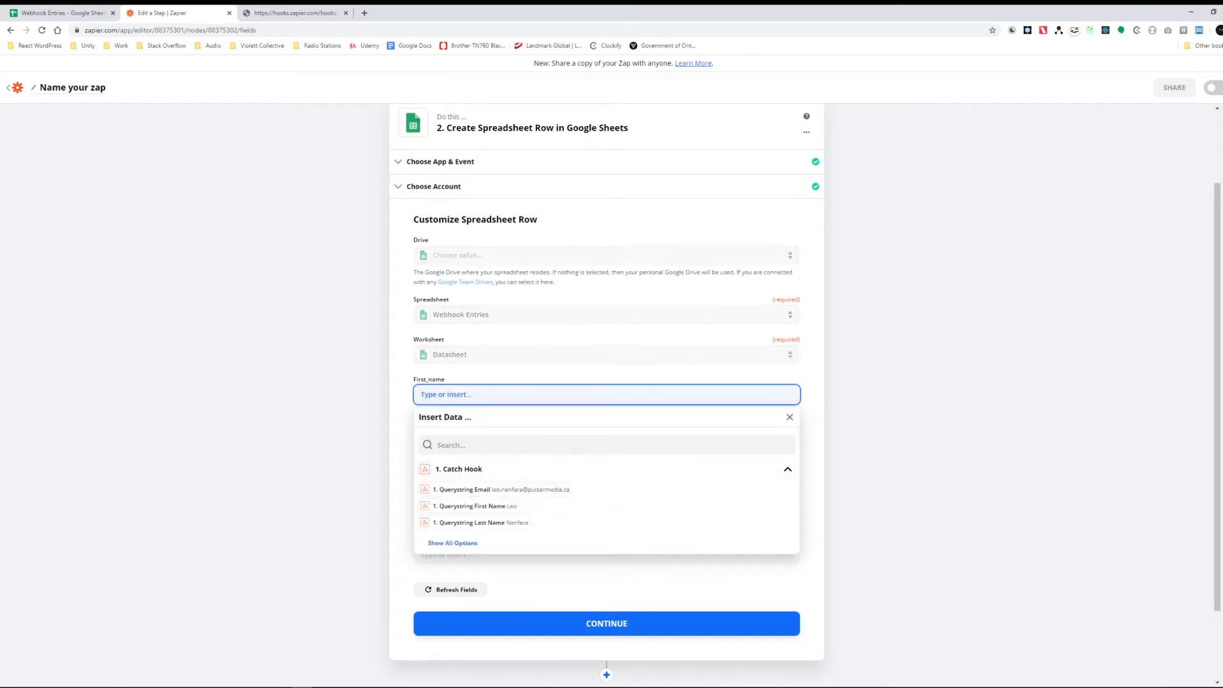
pyautogui.press('Escape')
pyautogui.press('Tab')
pyautogui.hotkey('shift', 'Tab')
pyautogui.press('Down')
pyautogui.press('Down')
pyautogui.hotkey('shift', 'Tab')
pyautogui.press('Tab')
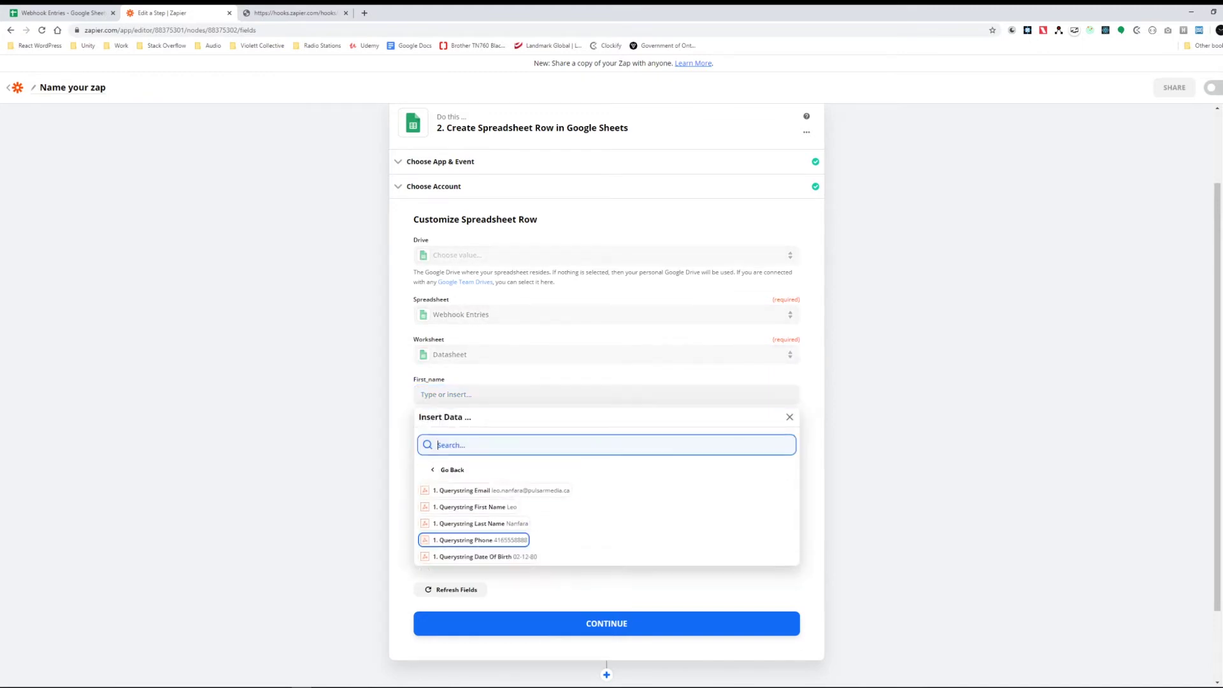
pyautogui.press('Up')
pyautogui.press('Down')
pyautogui.press('Down')
pyautogui.press('Up')
pyautogui.press('Up')
pyautogui.press('Up')
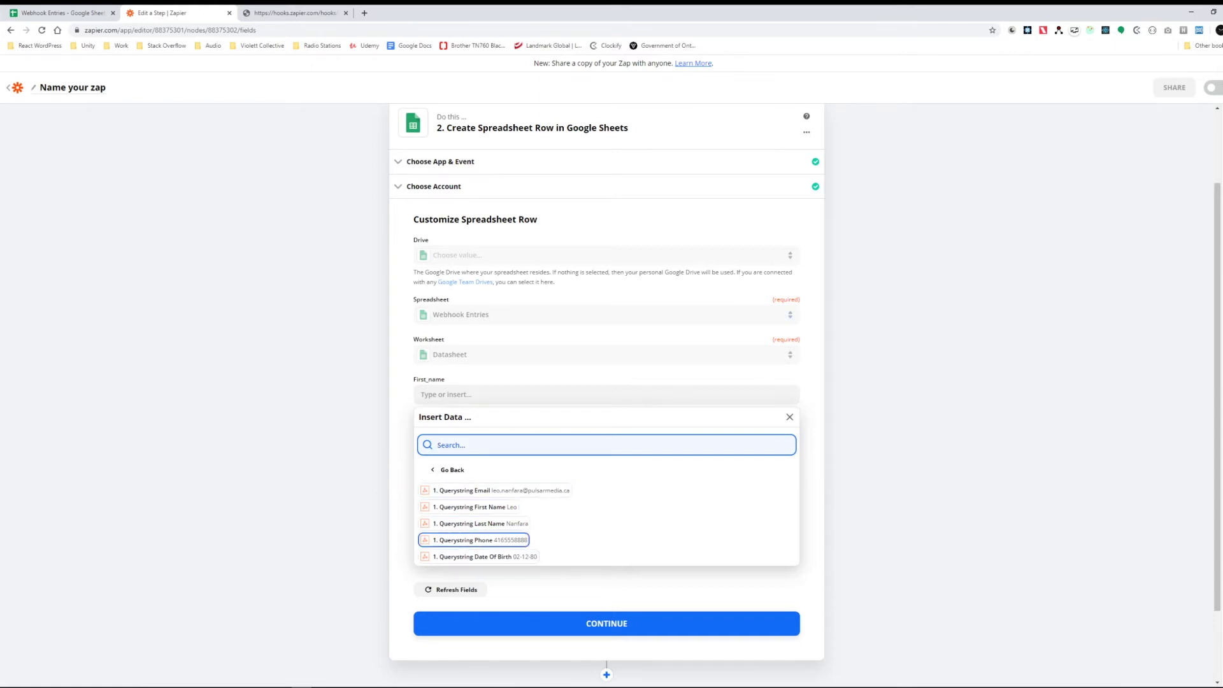
pyautogui.press('Up')
pyautogui.press('Up')
pyautogui.press('Return')
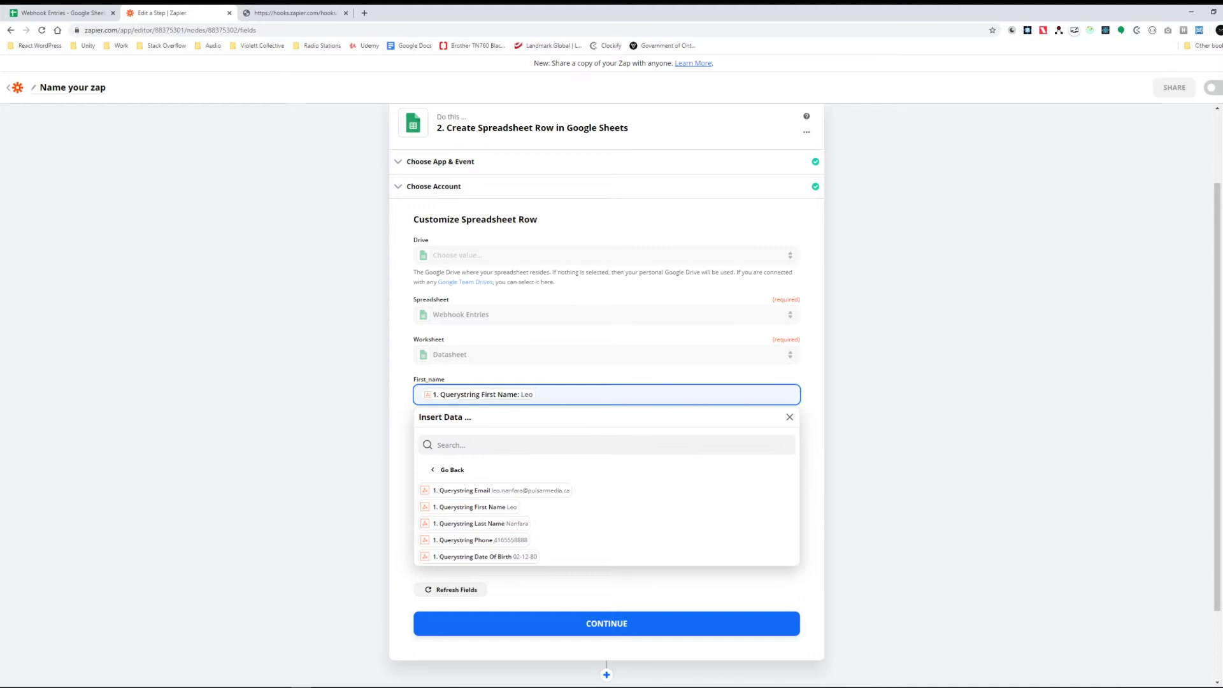
# Step: Map Querystring Last Name, Email, Phone and Date Of Birth into their matching fields
pyautogui.press('Tab')
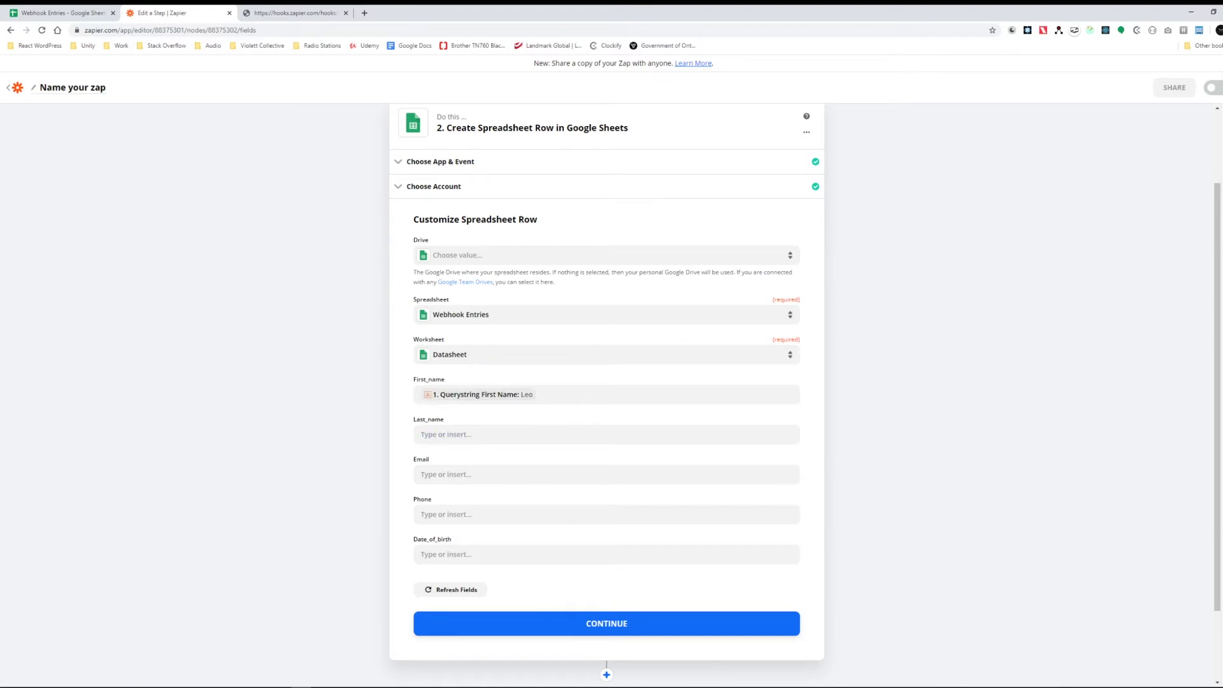
pyautogui.click(484, 435)
pyautogui.press('Return')
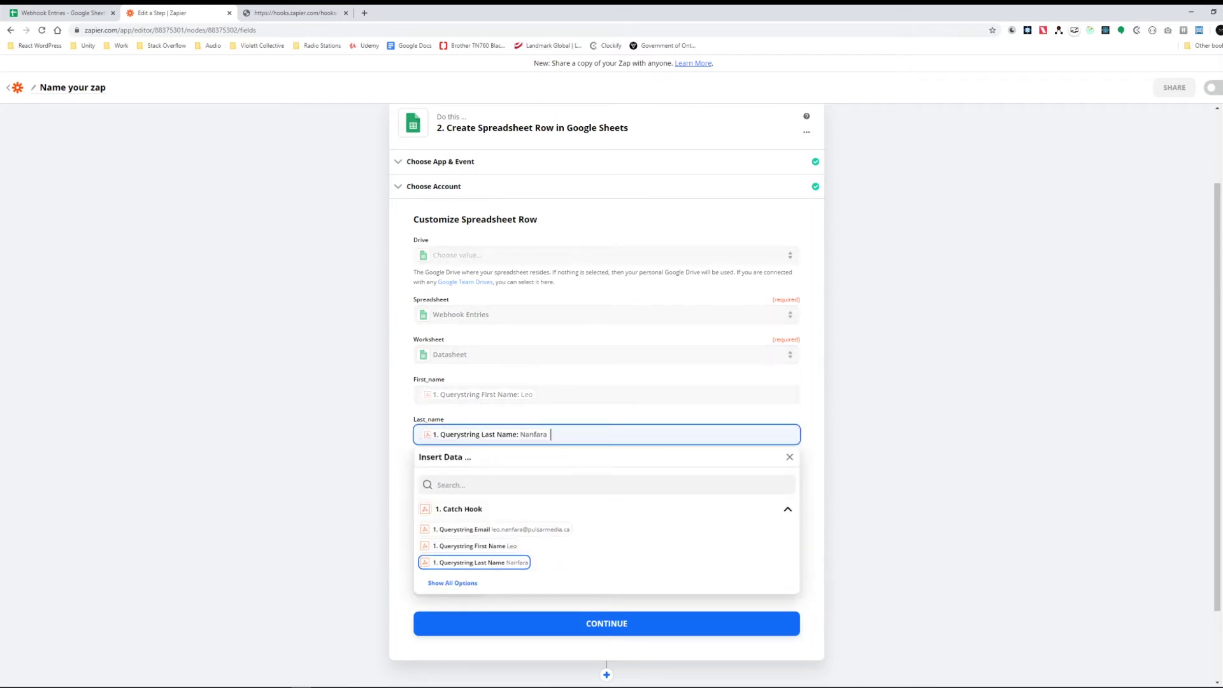
pyautogui.press('Tab')
pyautogui.press('Up')
pyautogui.press('Return')
pyautogui.press('Tab')
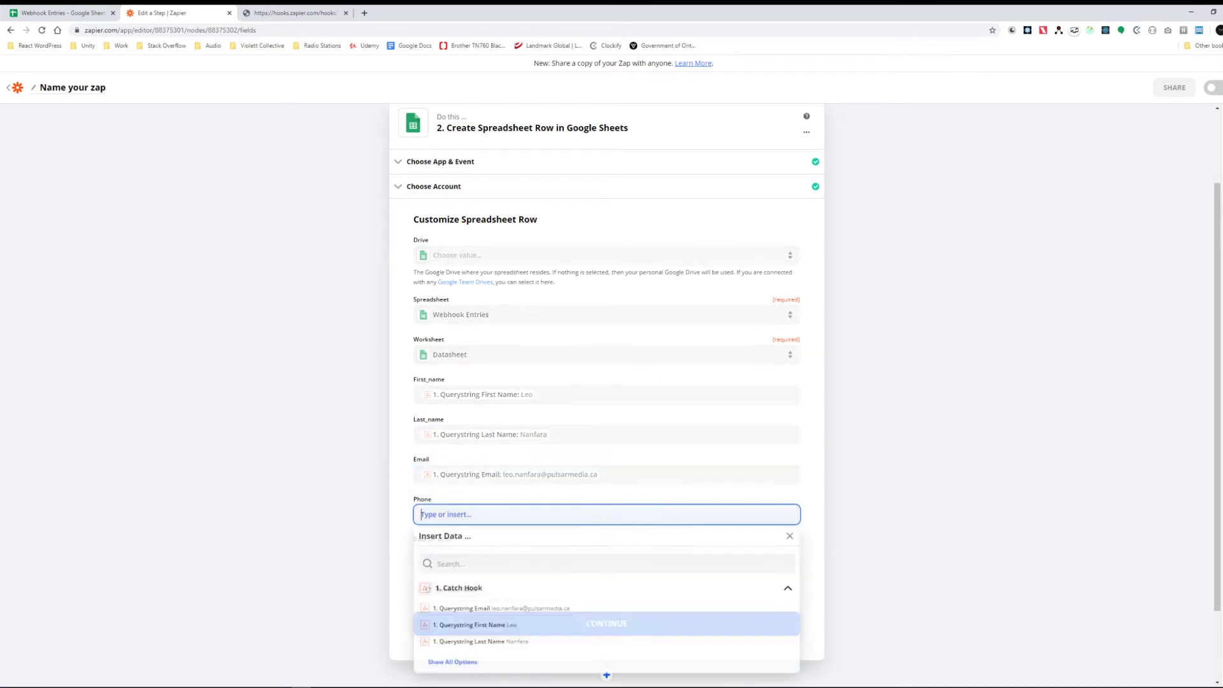
pyautogui.press('Return')
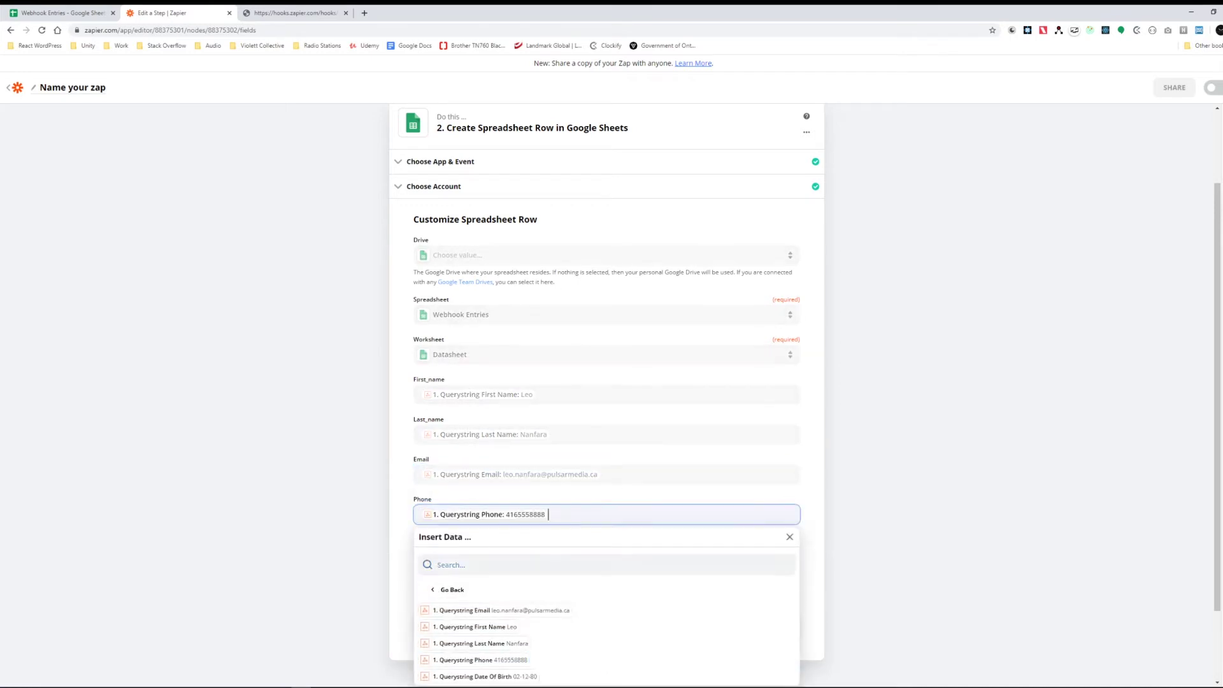
pyautogui.press('Tab')
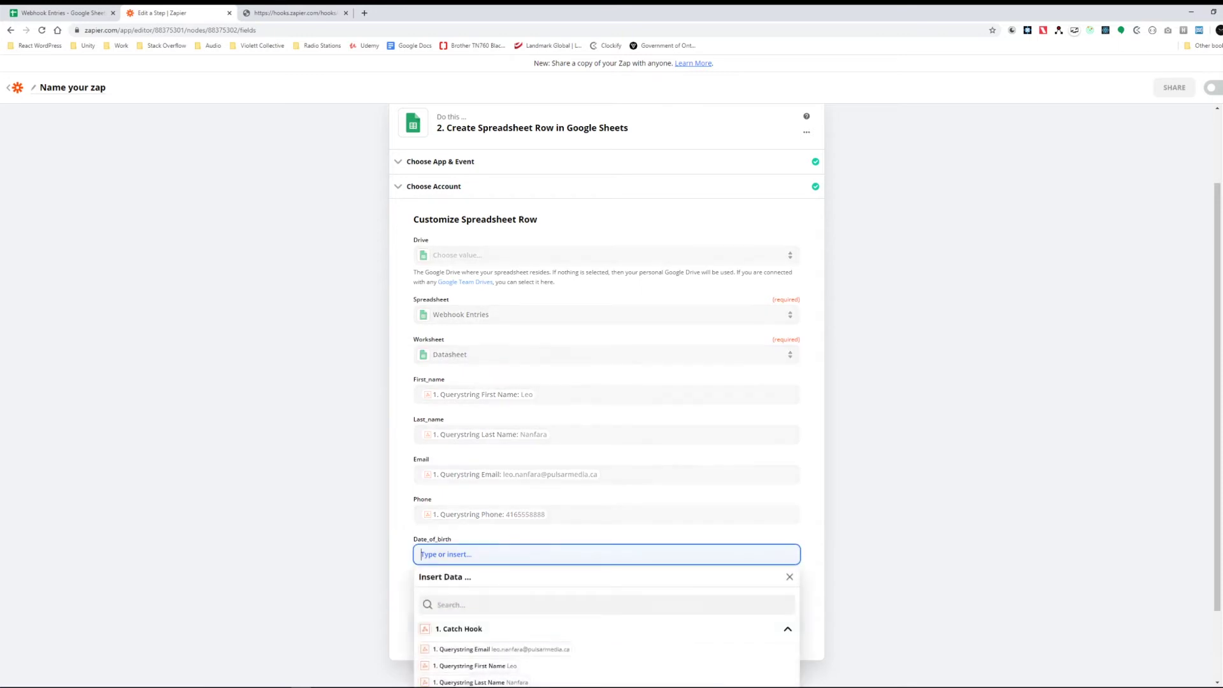
pyautogui.press('Return')
pyautogui.press('Return')
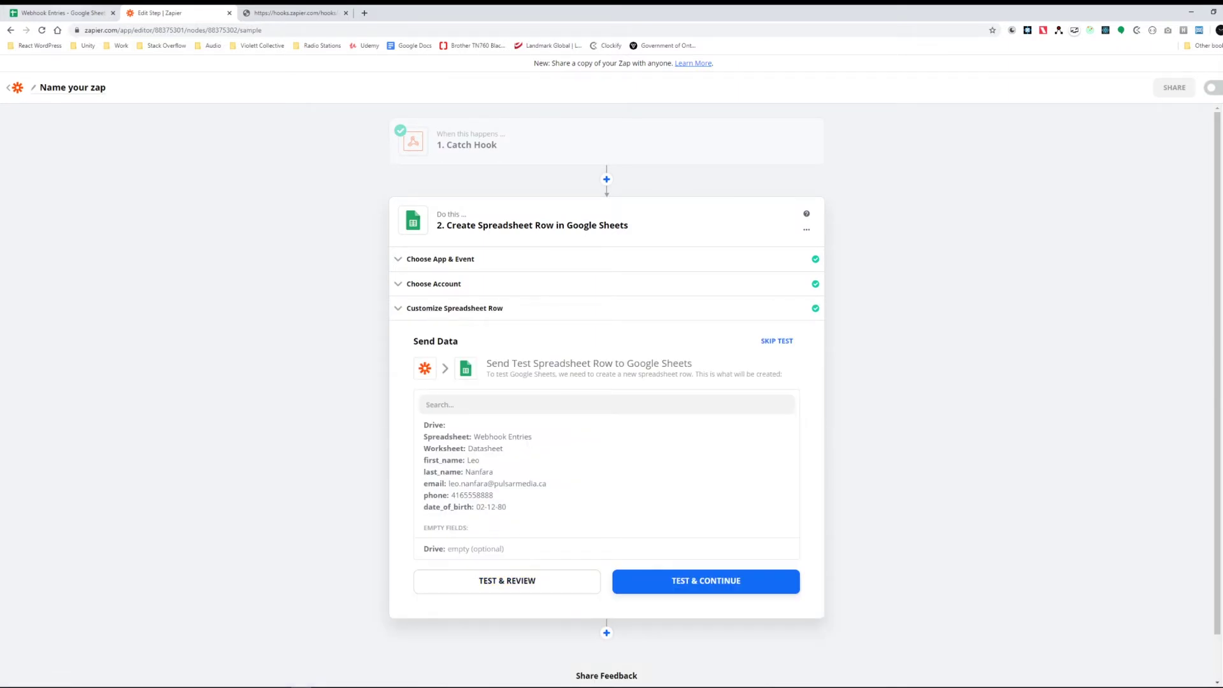
# Step: Send the test row and confirm it in Webhook Entries, widening column C for the email
pyautogui.click(61, 13)
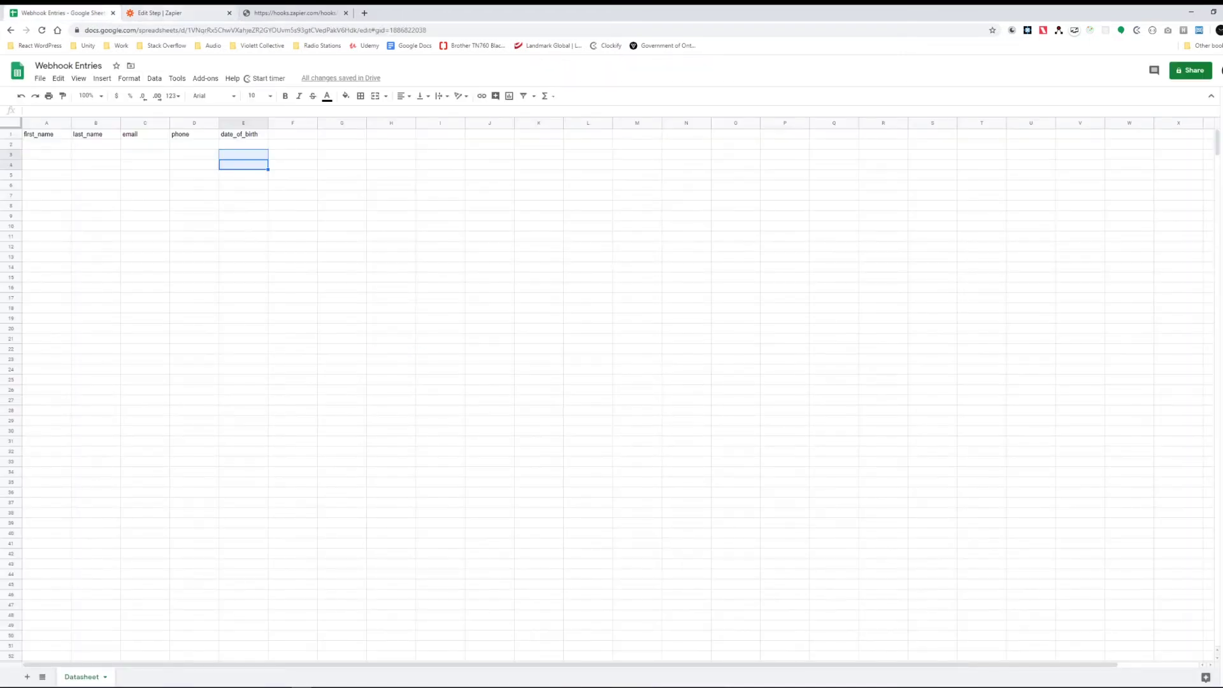
pyautogui.click(163, 12)
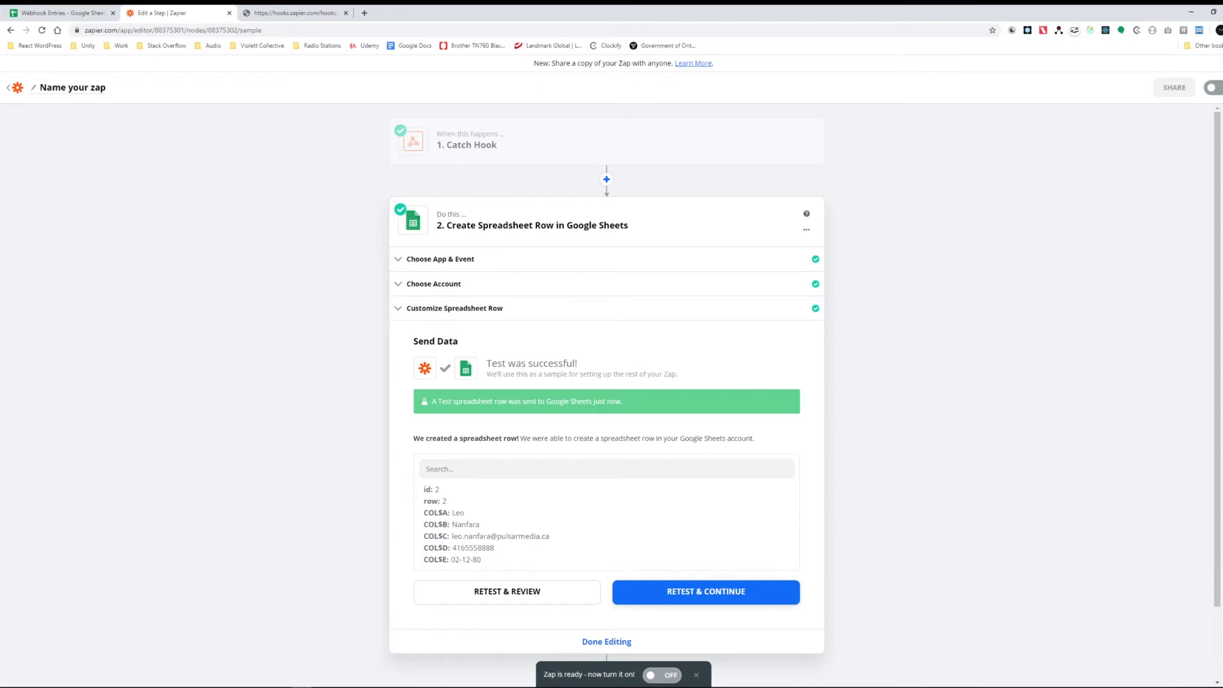
pyautogui.hotkey('ctrl', 'shift', 'Tab')
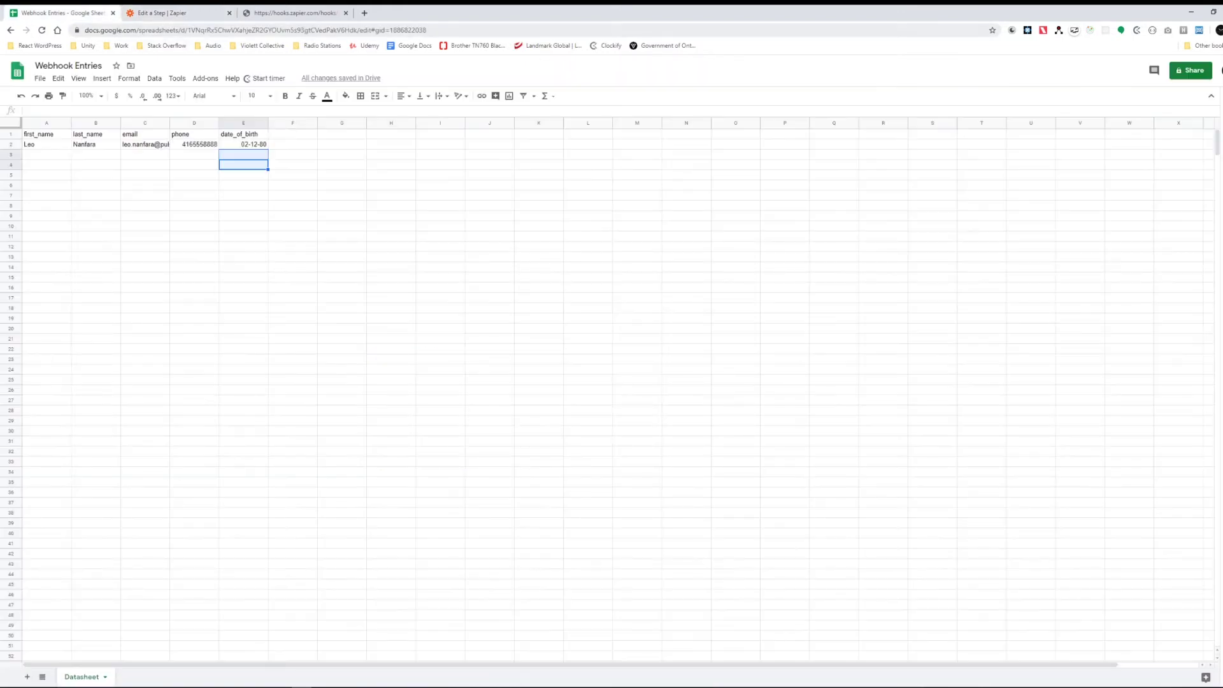
pyautogui.click(96, 175)
pyautogui.click(47, 154)
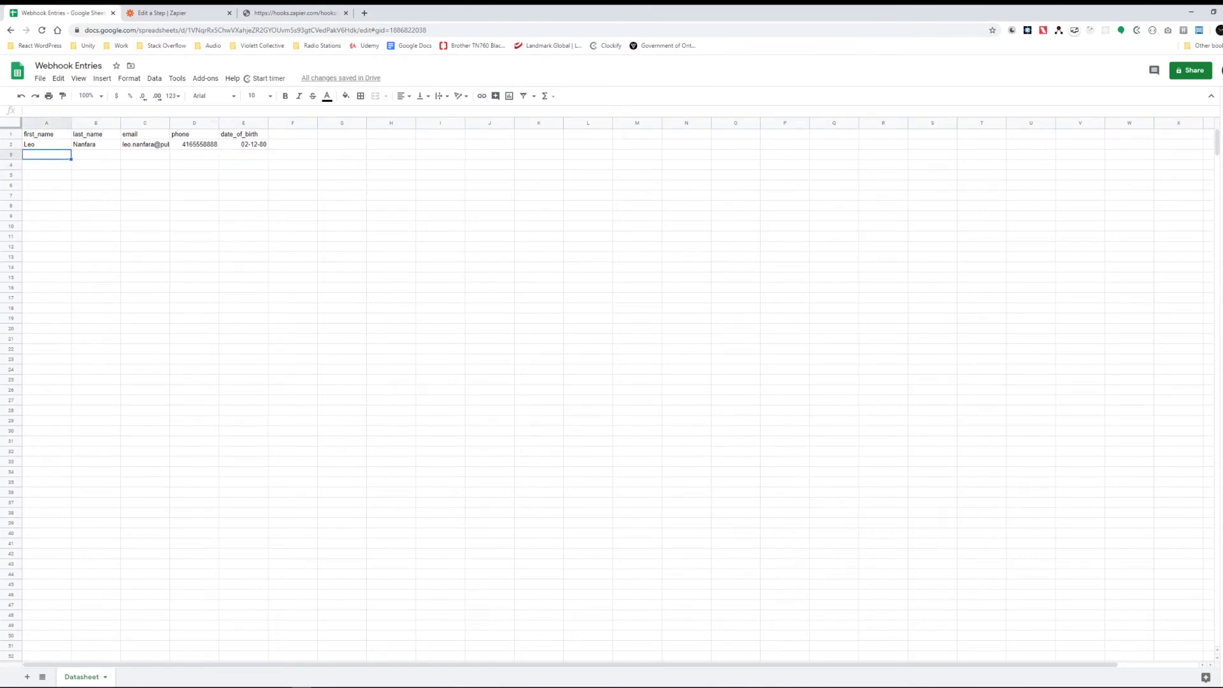
pyautogui.moveTo(170, 122); pyautogui.dragTo(208, 122)
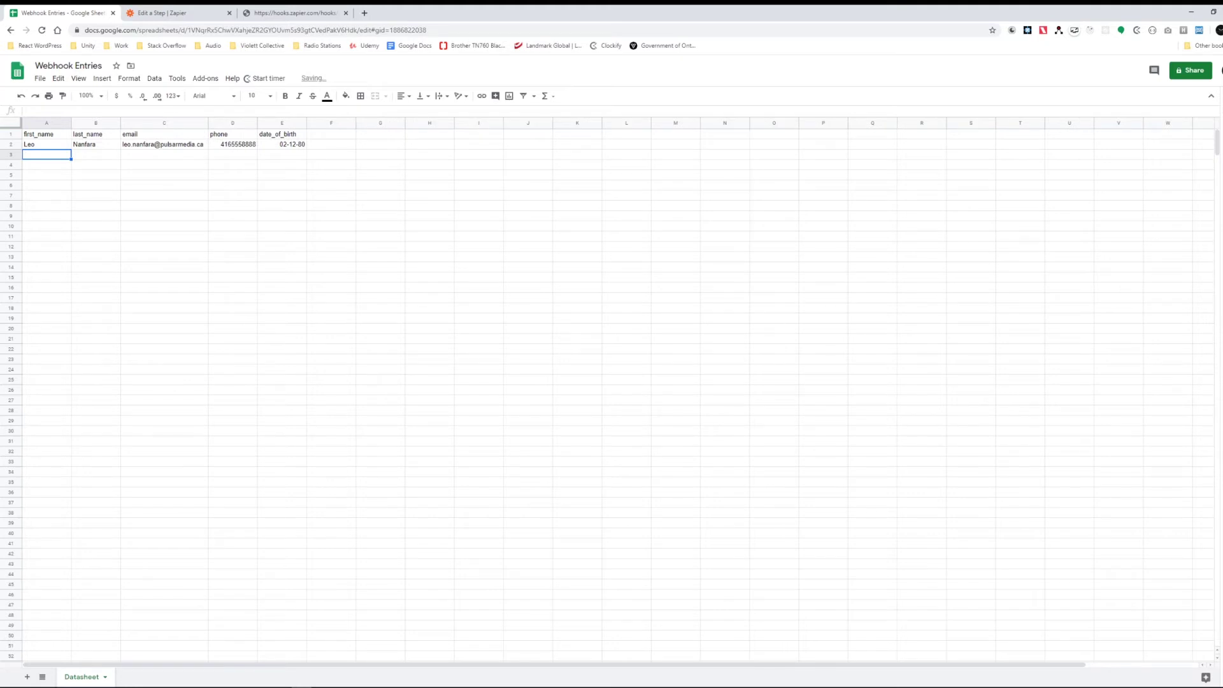
pyautogui.click(164, 164)
pyautogui.click(232, 215)
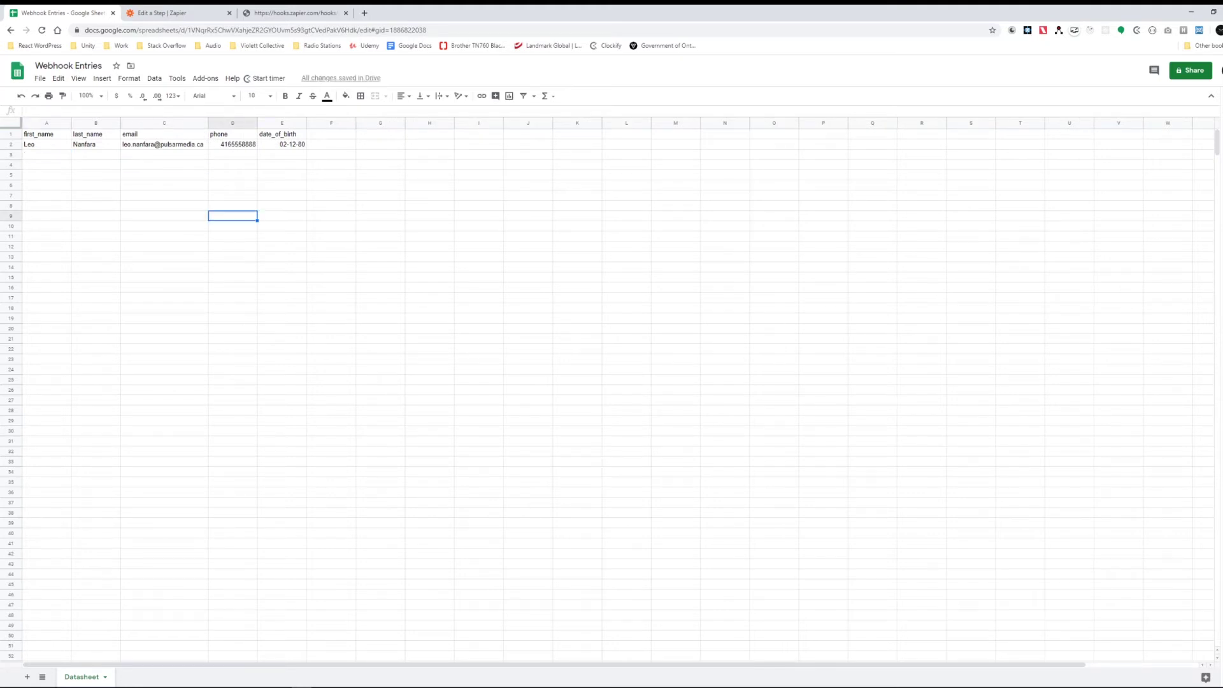
# Step: Switch the zap ON and finish editing it
pyautogui.hotkey('ctrl', 'Tab')
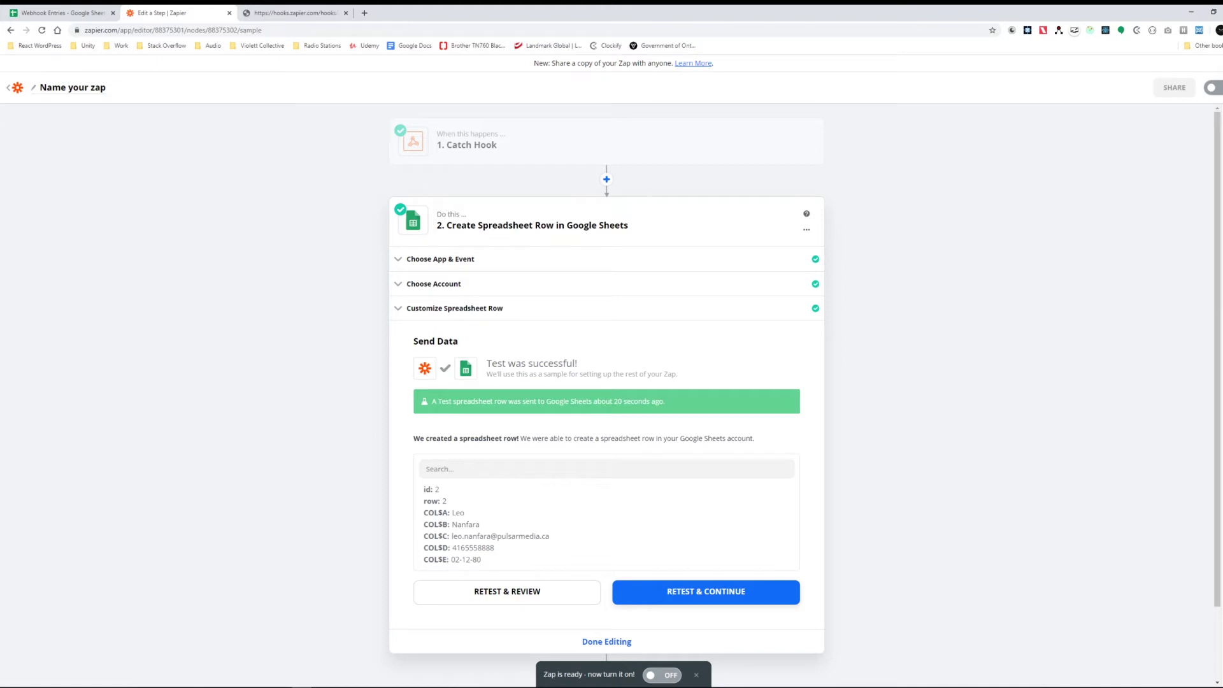
pyautogui.moveTo(542, 674); pyautogui.dragTo(636, 674)
pyautogui.click(662, 675)
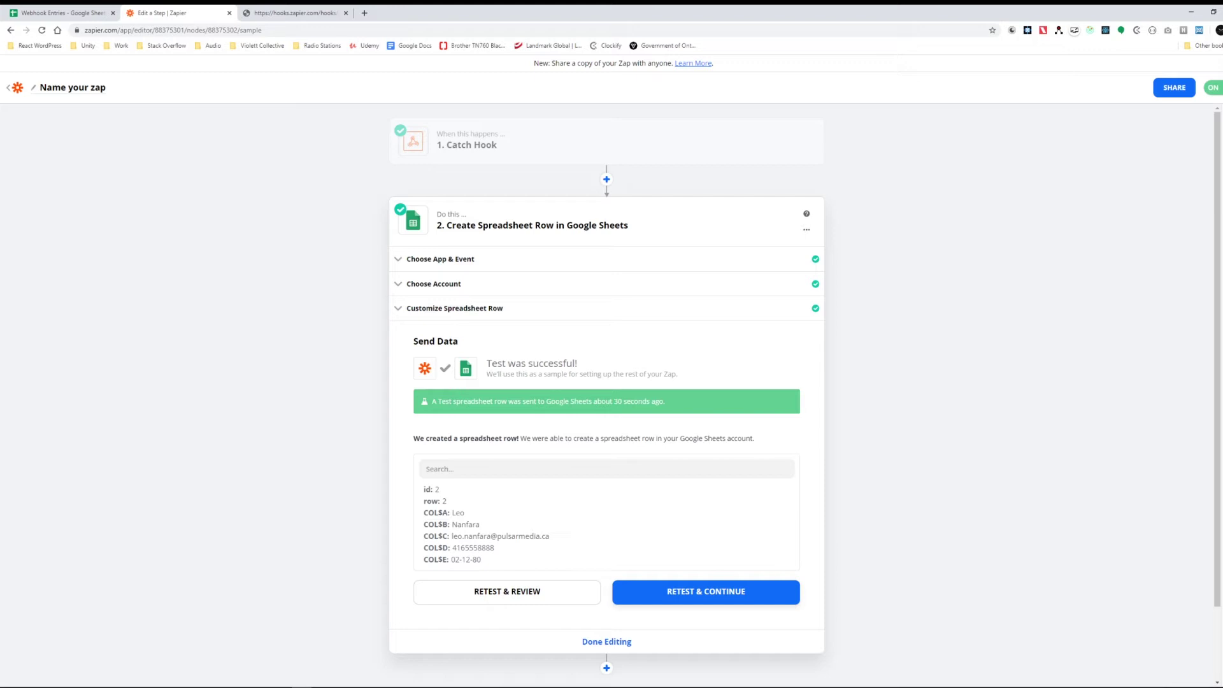
pyautogui.click(606, 642)
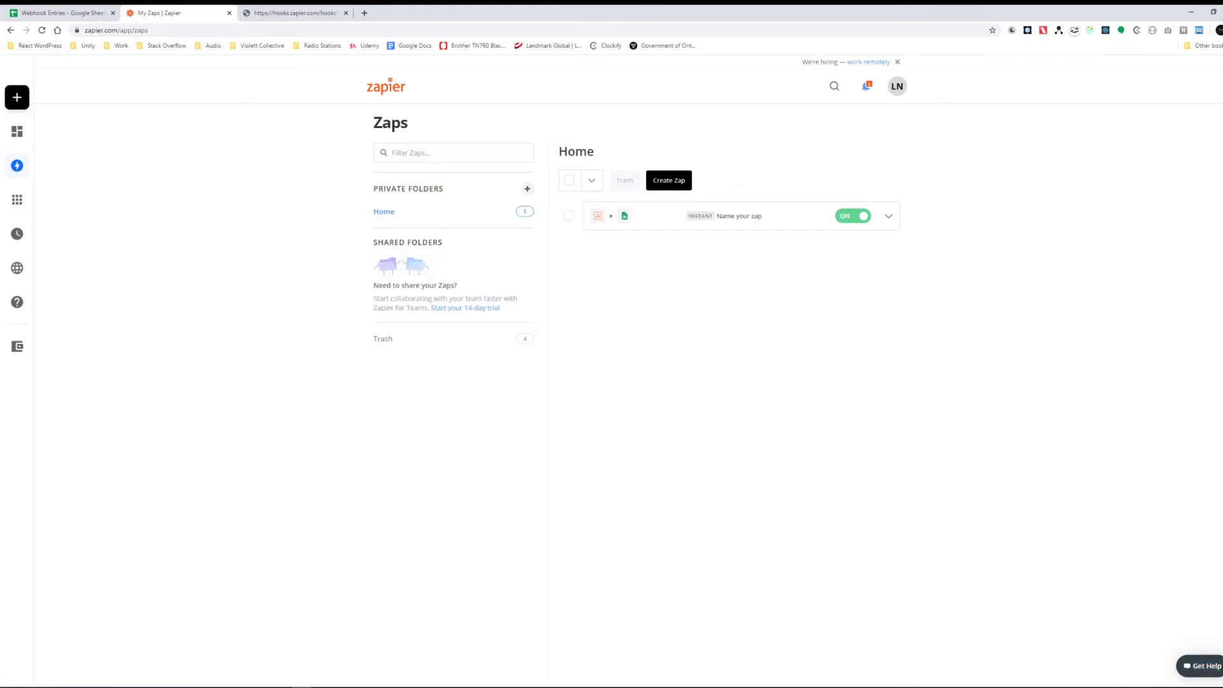
# Step: Name the zap 'Google Sheets Example' and go back to My Zaps
pyautogui.click(739, 216)
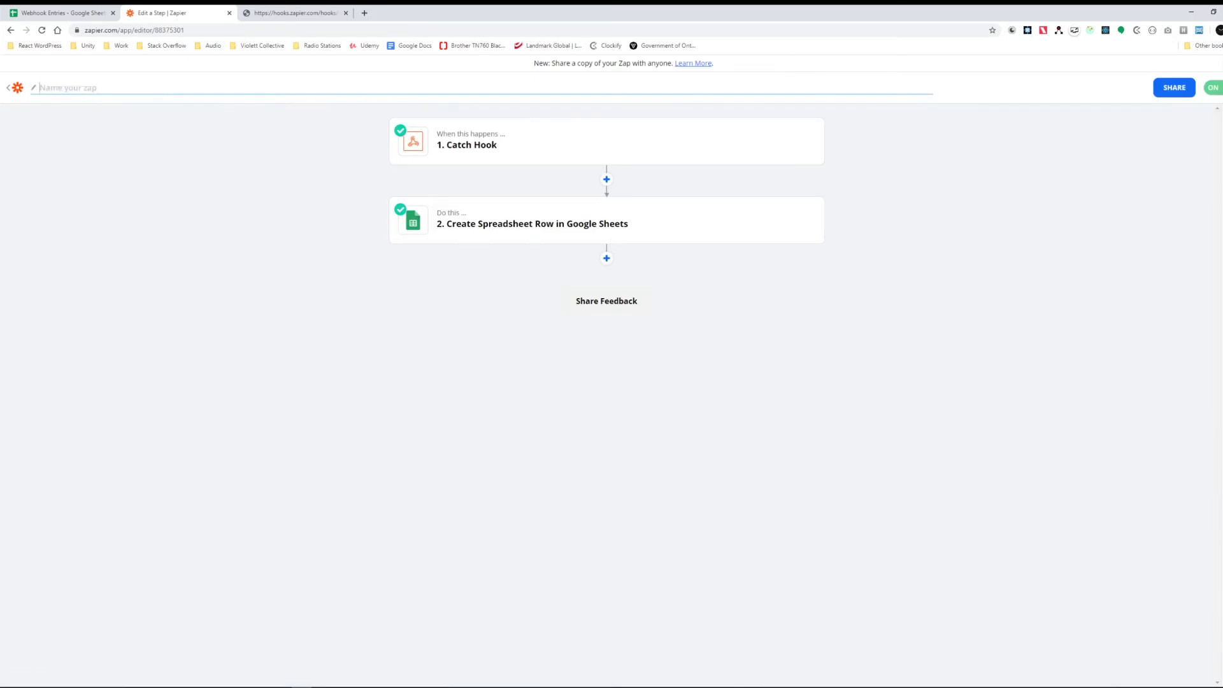
pyautogui.write('Webhook')
pyautogui.press('BackSpace')
pyautogui.press('BackSpace')
pyautogui.press('BackSpace')
pyautogui.press('BackSpace')
pyautogui.press('BackSpace')
pyautogui.press('BackSpace')
pyautogui.write('Google Sheets Example')
pyautogui.press('Return')
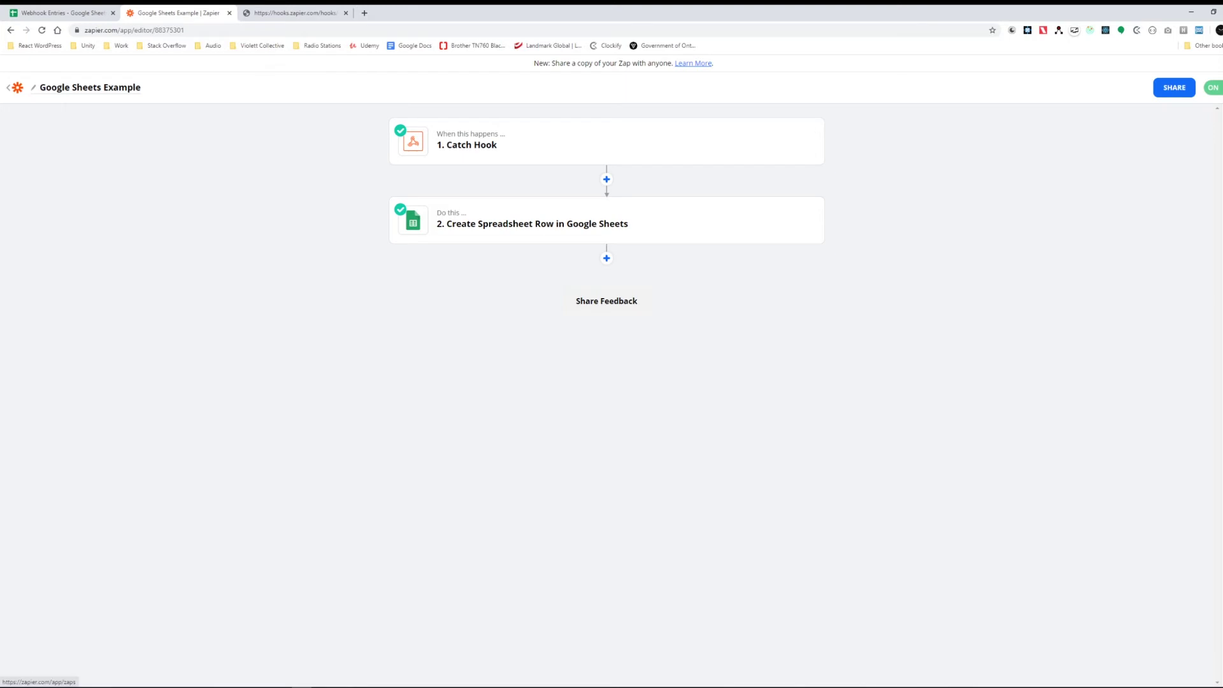
pyautogui.click(8, 87)
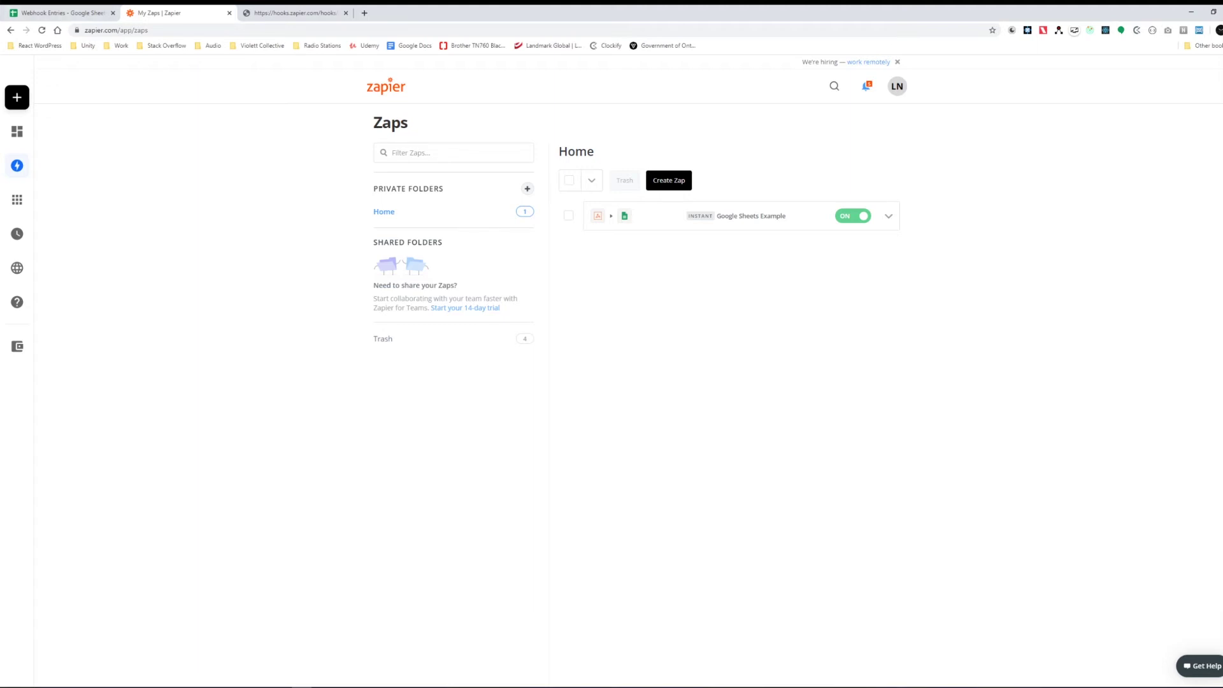
# Step: Check the received test row in Webhook Entries against the webhook's JSON response
pyautogui.hotkey('ctrl', '1')
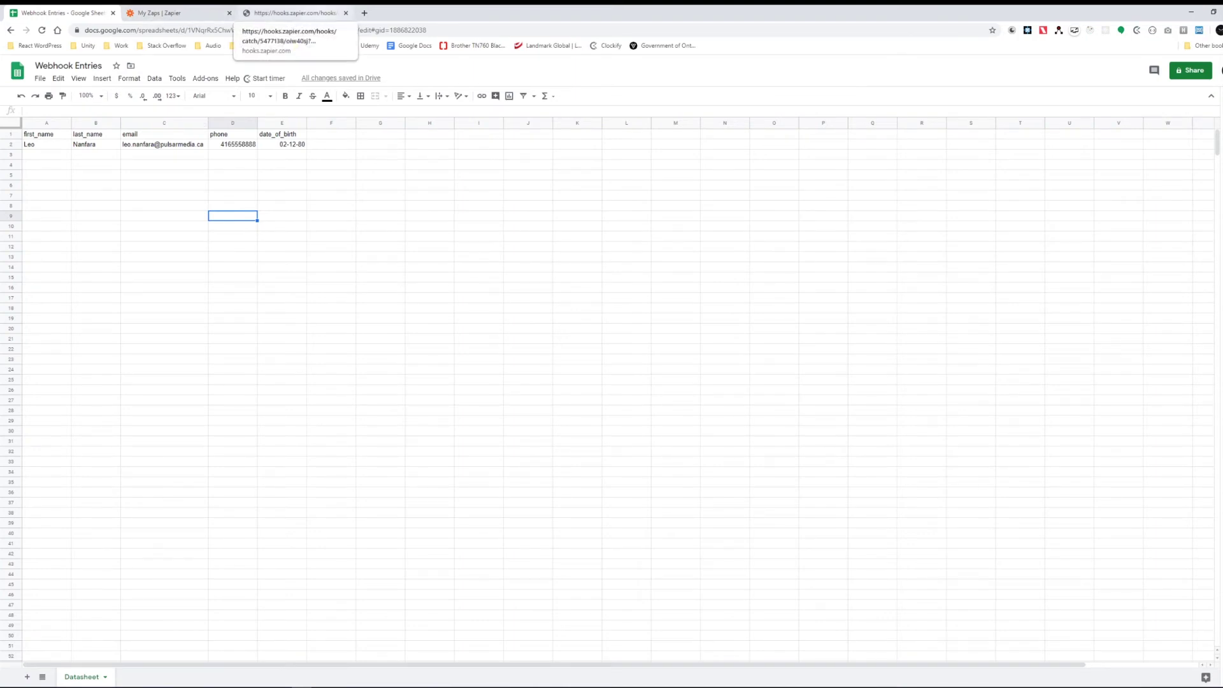
pyautogui.click(293, 13)
pyautogui.click(60, 12)
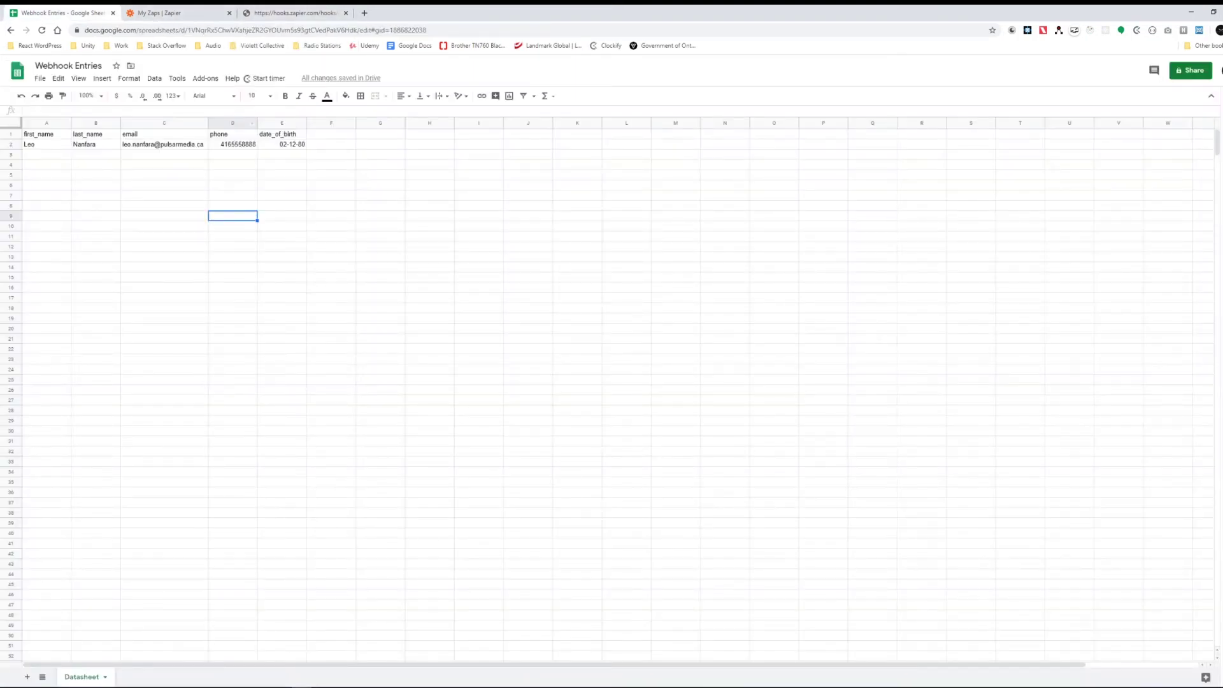
pyautogui.click(233, 154)
pyautogui.click(47, 155)
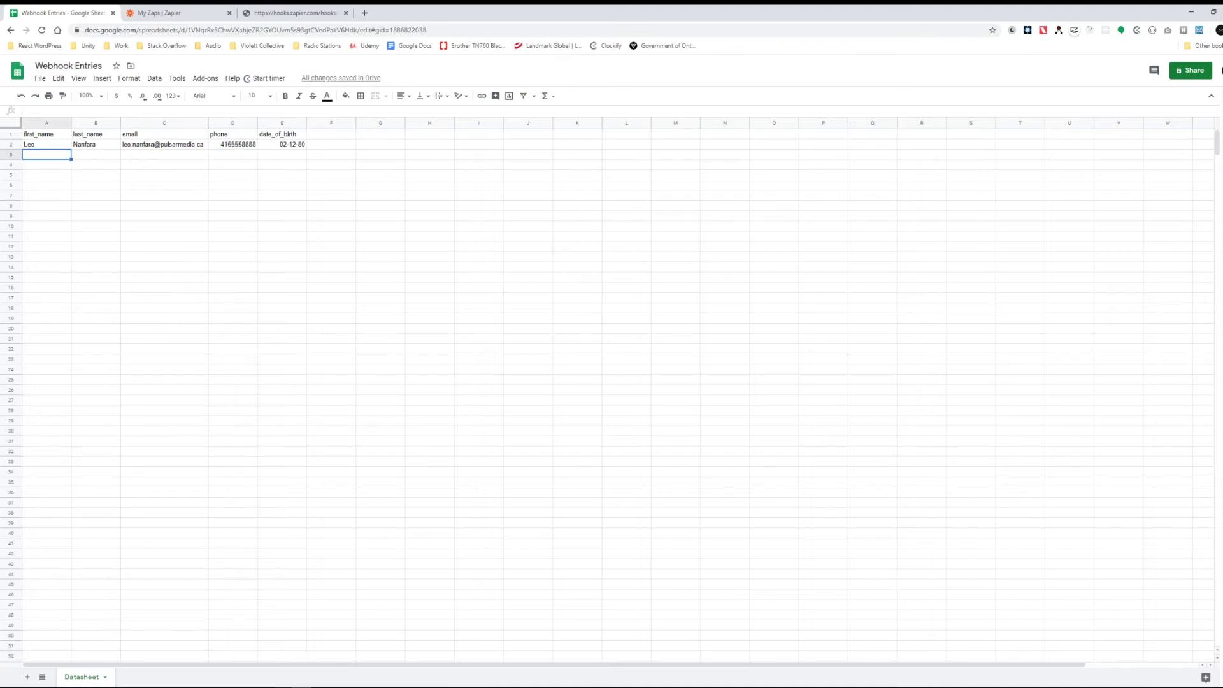
# Step: Bring up the contact form page in Firefox, then switch to wp-functions.php in the code editor
pyautogui.moveTo(281, 686)
pyautogui.click(281, 656)
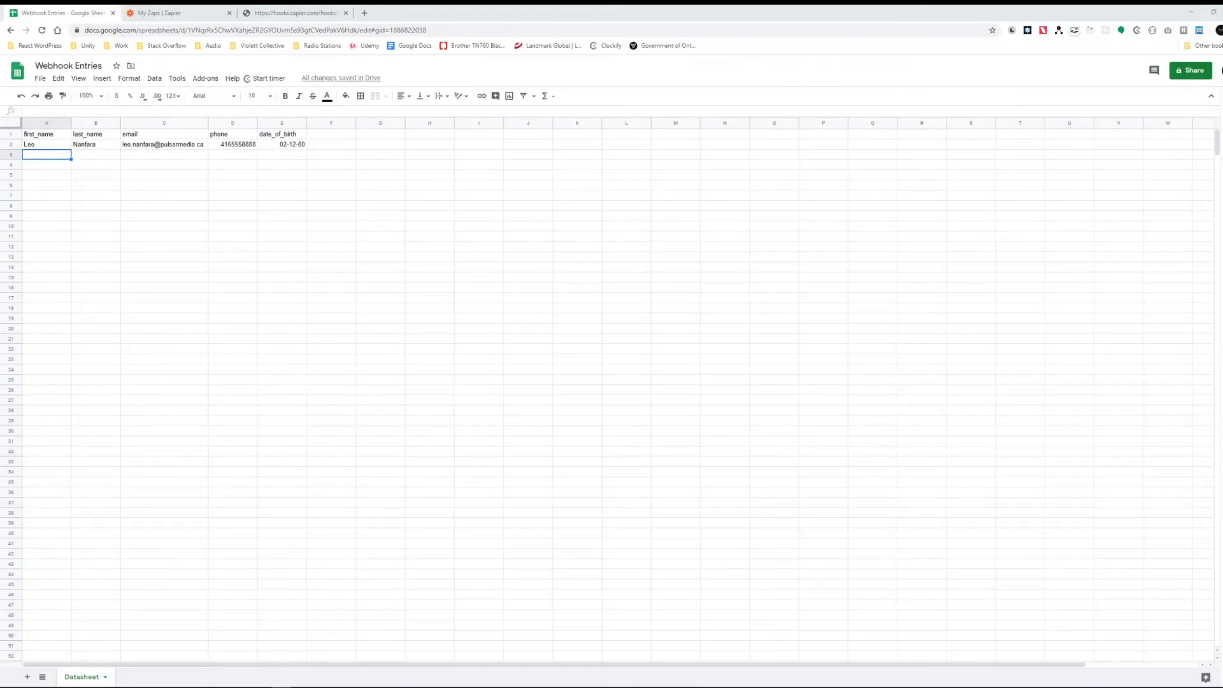
pyautogui.hotkey('alt', 'Tab')
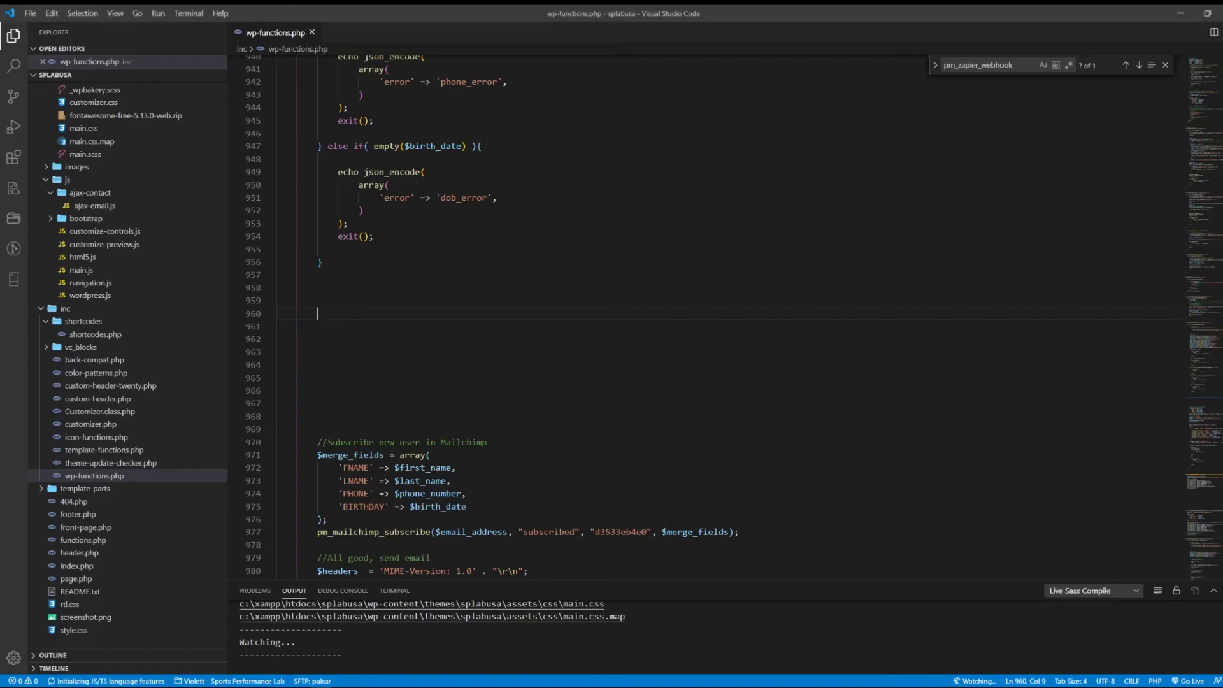
# Step: Add the comment '//Send my contact form data to zapier' on line 959 and begin '$url =' below
pyautogui.click(278, 301)
pyautogui.press('Tab')
pyautogui.press('Tab')
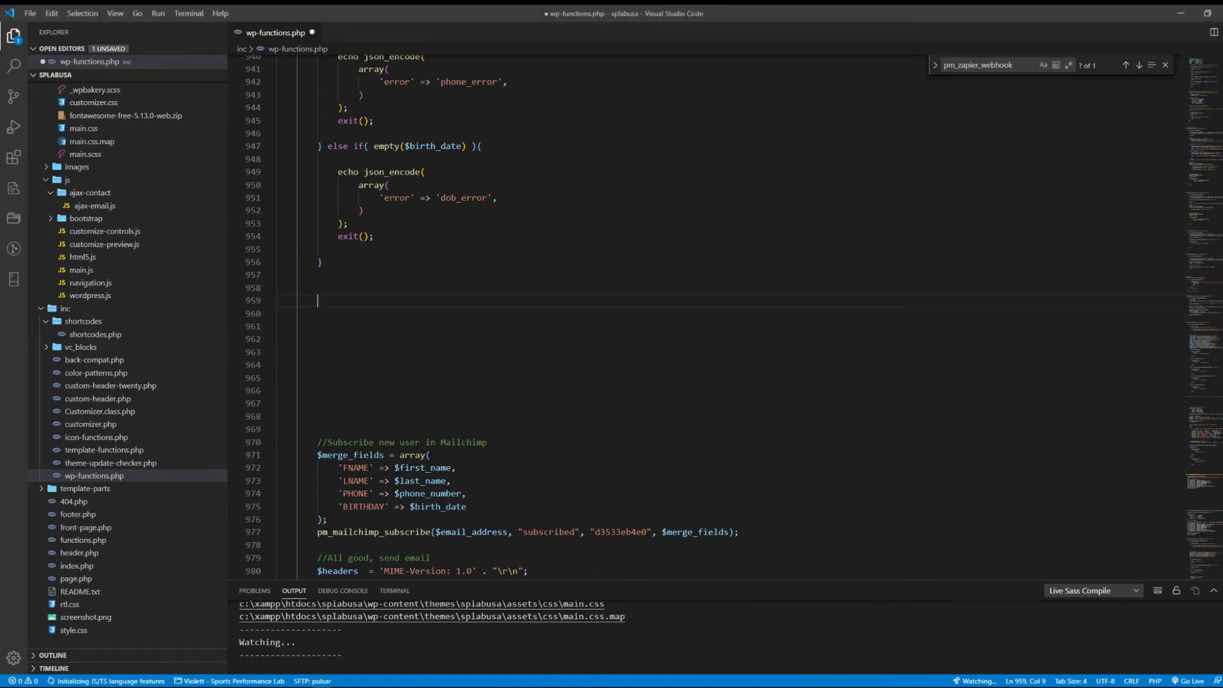
pyautogui.write('//Send my contact form date')
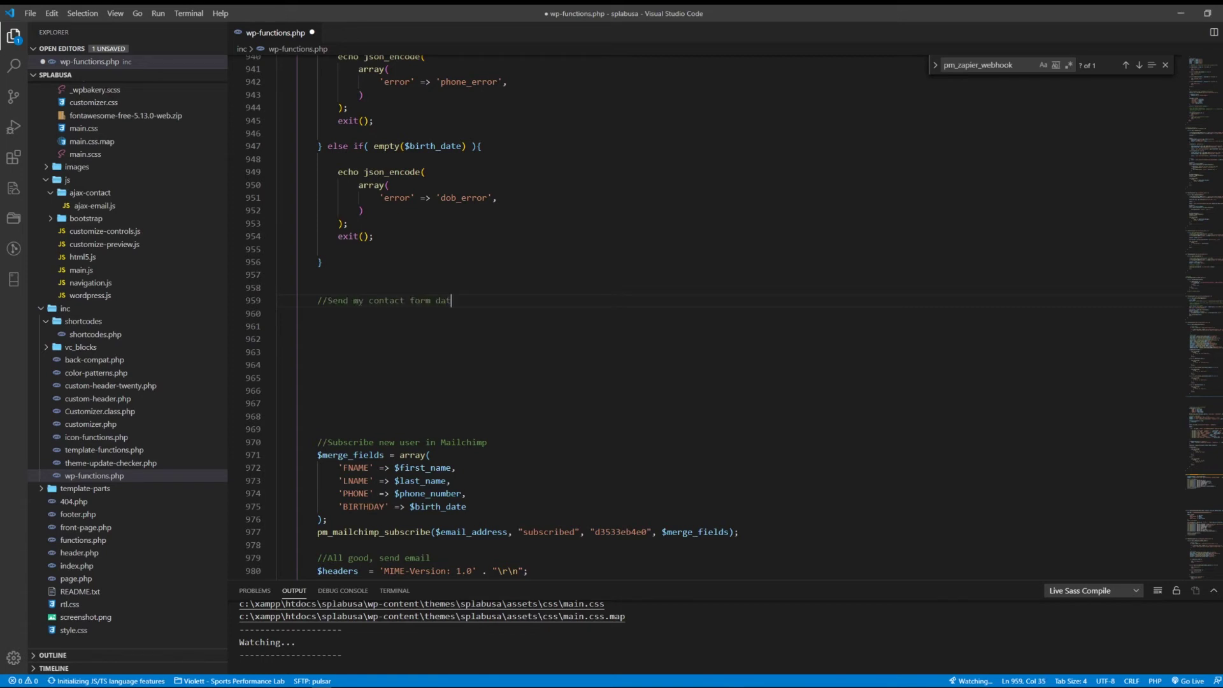
pyautogui.press('BackSpace')
pyautogui.write('a to zapoer')
pyautogui.press('BackSpace')
pyautogui.press('BackSpace')
pyautogui.write('ier')
pyautogui.press('Return')
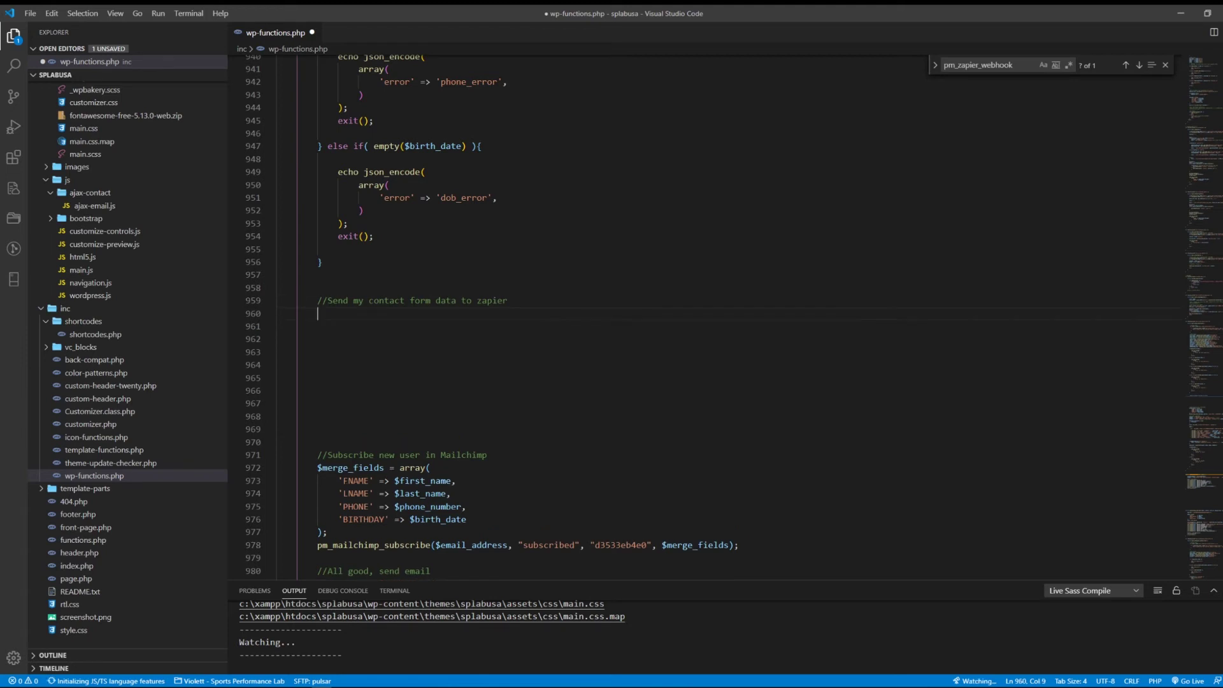
pyautogui.write('$ur')
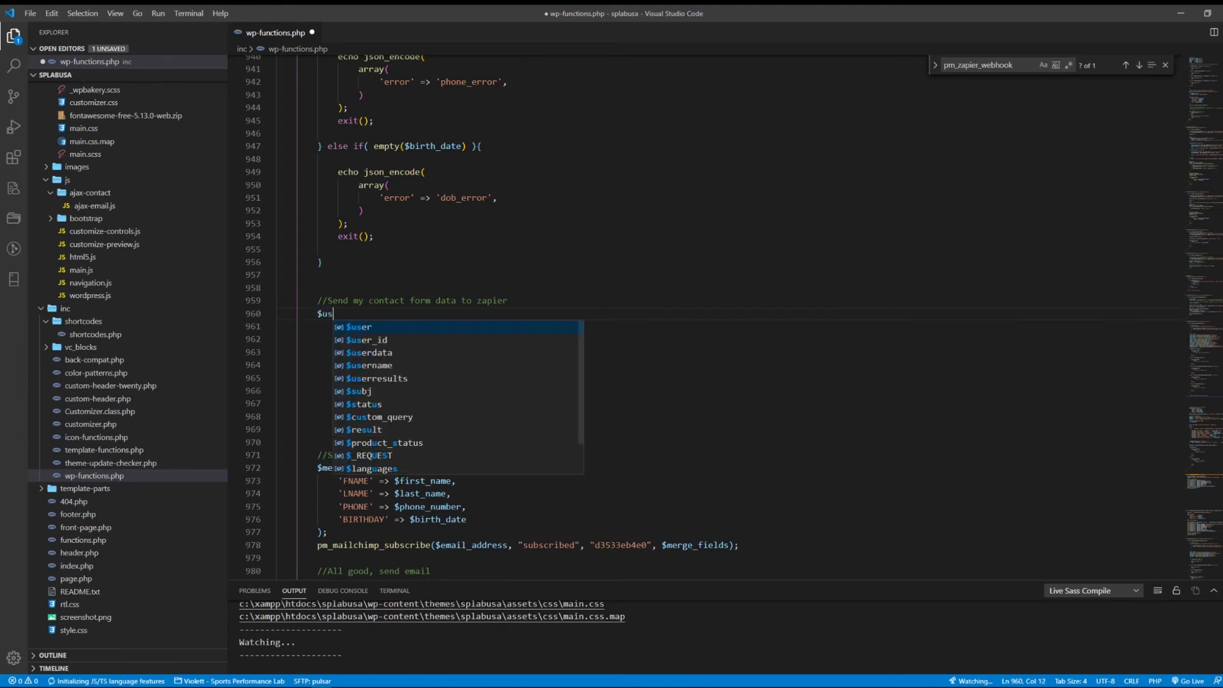
pyautogui.write('l =')
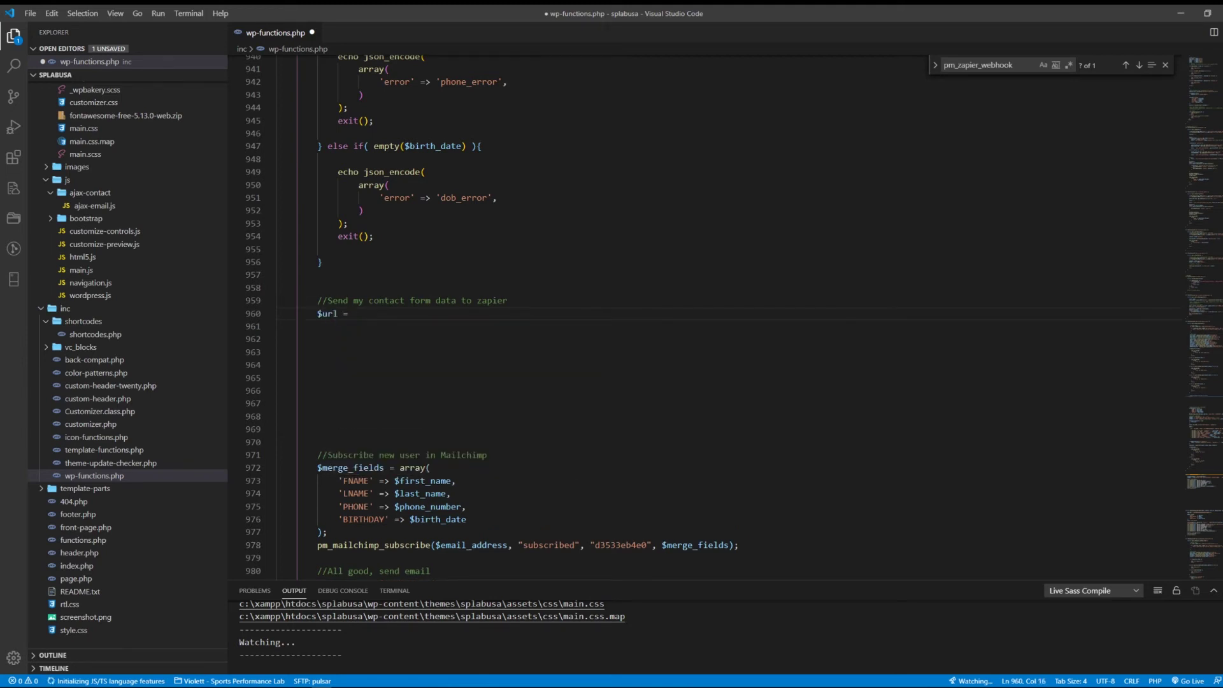
# Step: Paste the Zapier catch-hook URL from Notepad into a quoted assignment and rename the variable $webhook
pyautogui.moveTo(841, 677)
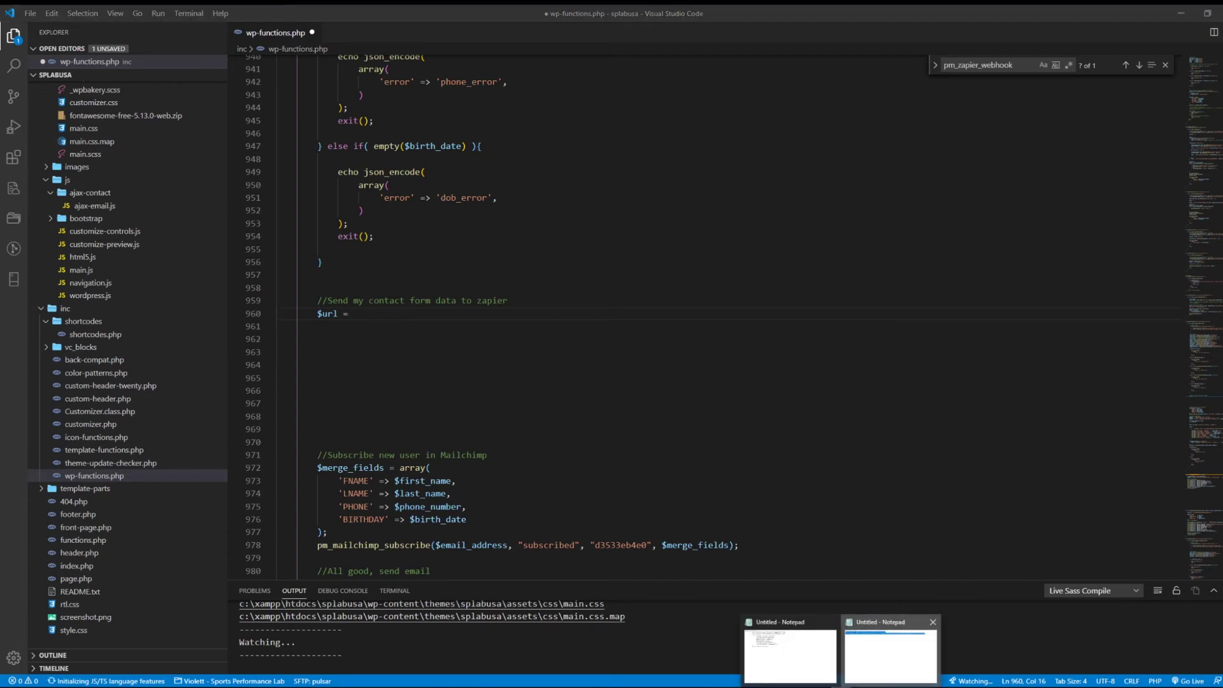
pyautogui.click(887, 649)
pyautogui.click(449, 203)
pyautogui.moveTo(247, 189); pyautogui.dragTo(576, 190)
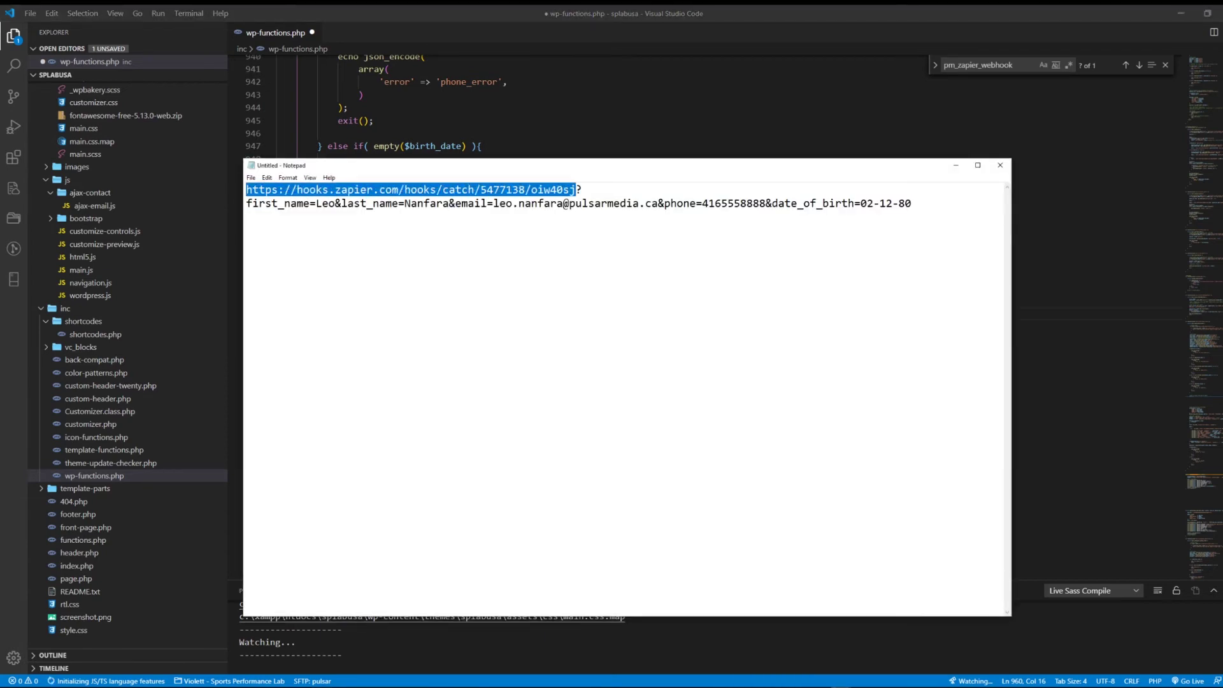
pyautogui.hotkey('ctrl', 'c')
pyautogui.hotkey('alt', 'Tab')
pyautogui.write("'")
pyautogui.hotkey('ctrl', 'v')
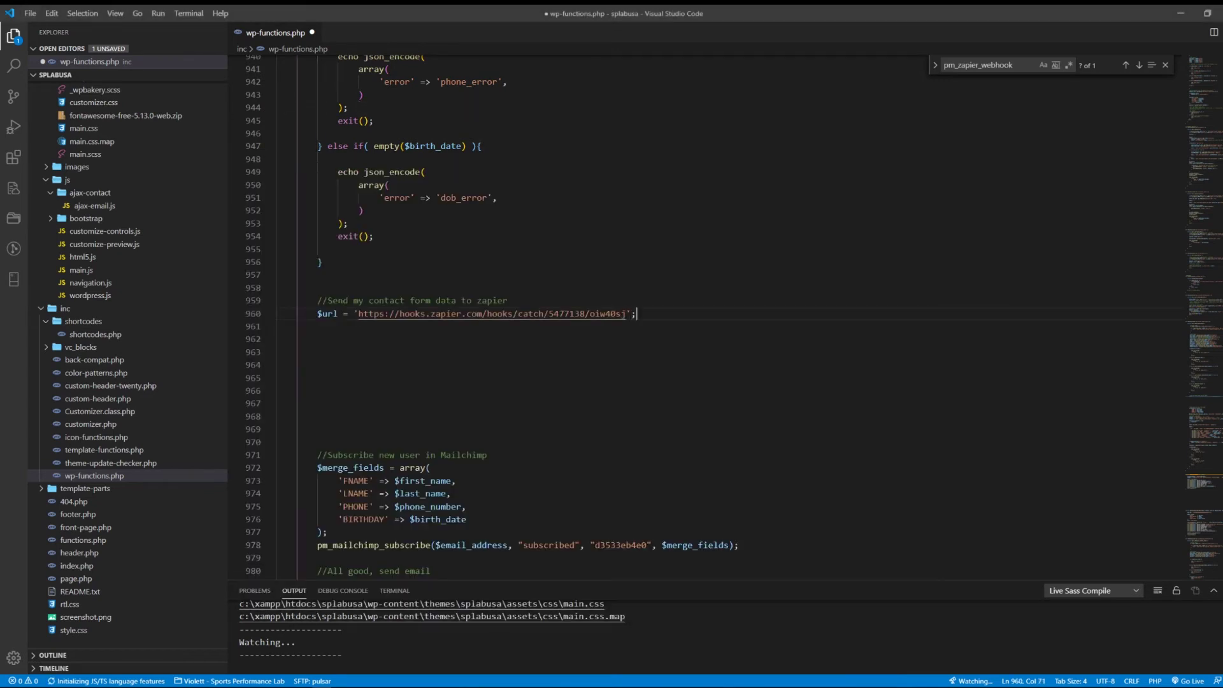
pyautogui.press('Return')
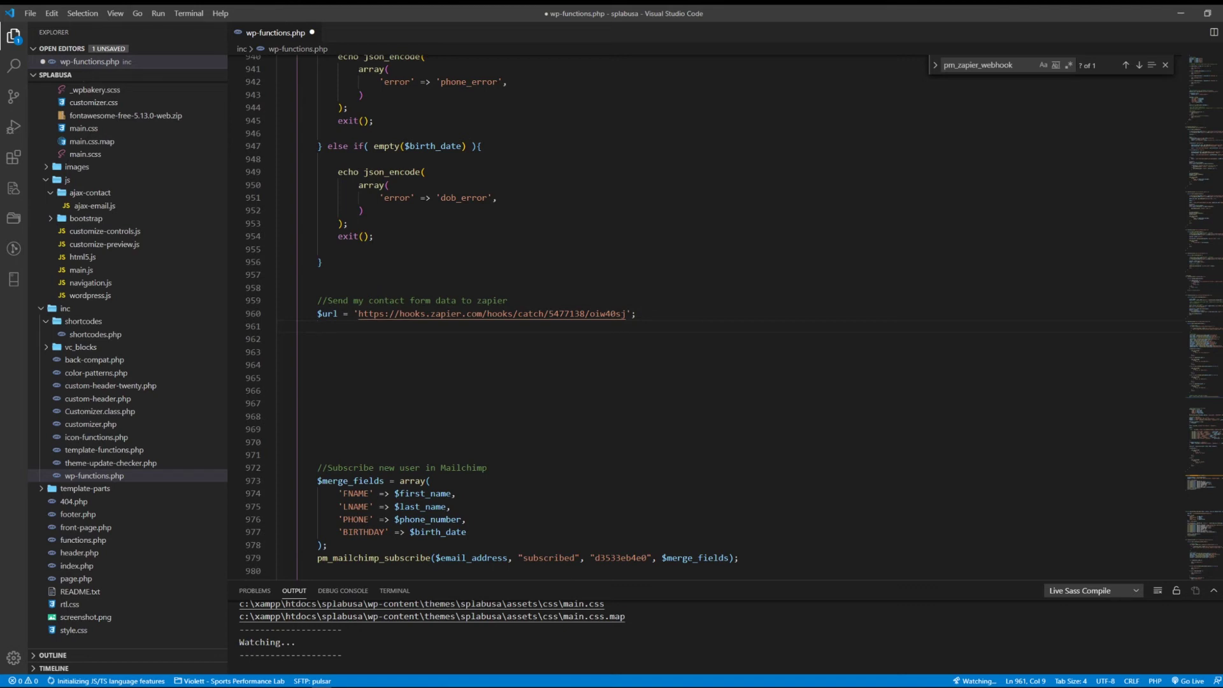
pyautogui.doubleClick(328, 313)
pyautogui.write('webhook')
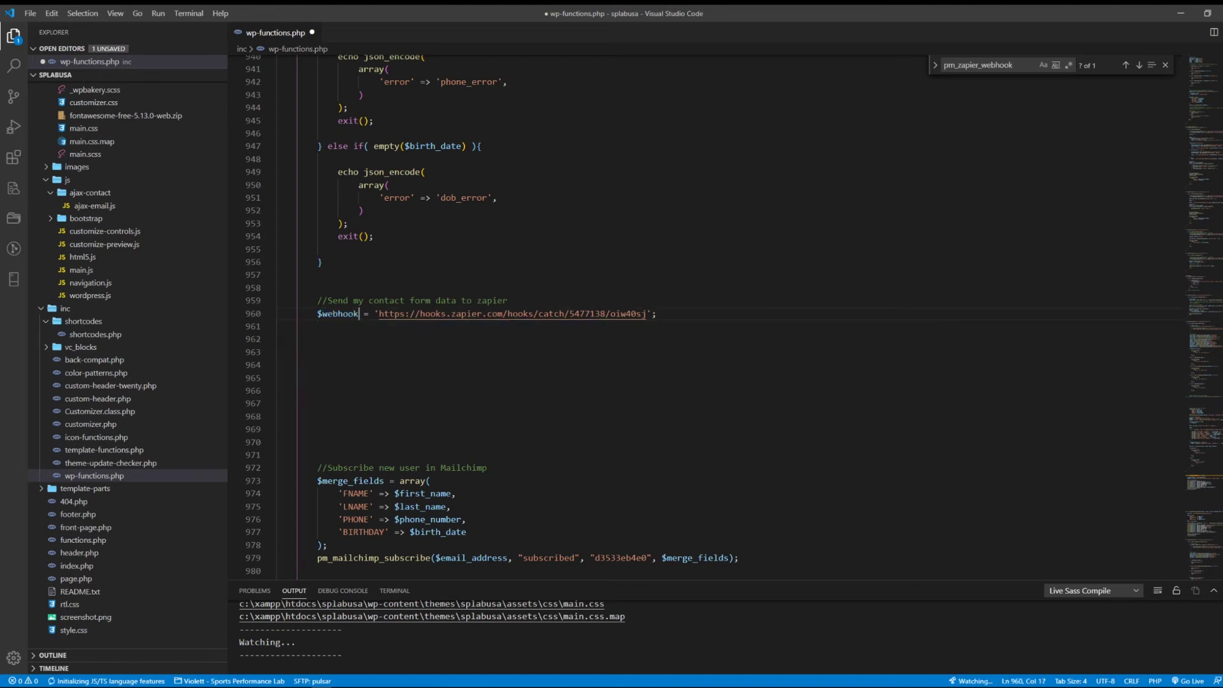
# Step: Start a $zap_data = array(); block with 'first_name' => $first_name and 'last_name' => $last_name entries
pyautogui.click(277, 326)
pyautogui.write('$')
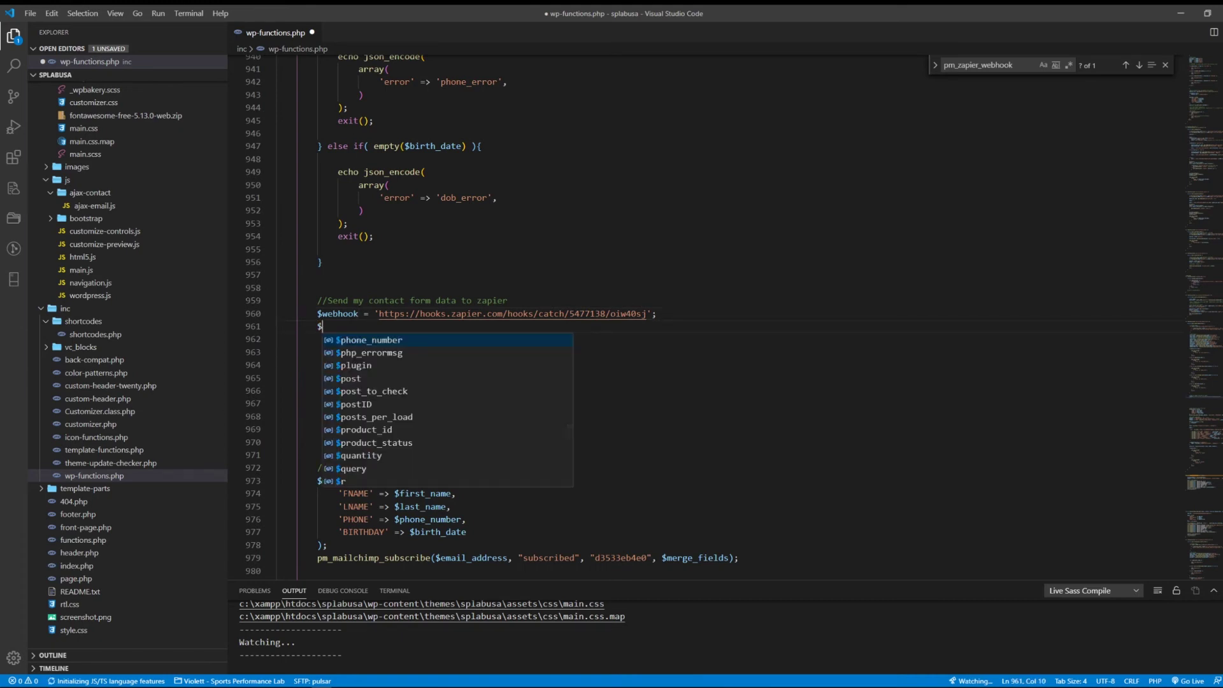
pyautogui.write('zap_data')
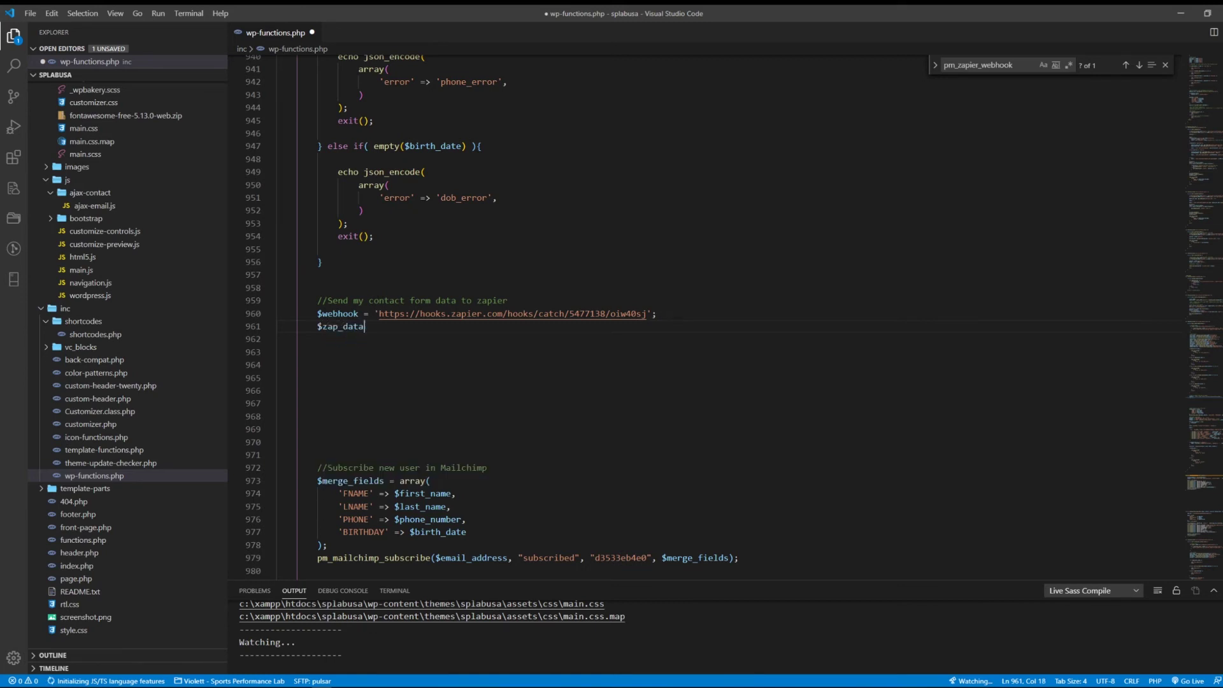
pyautogui.write(' = array(')
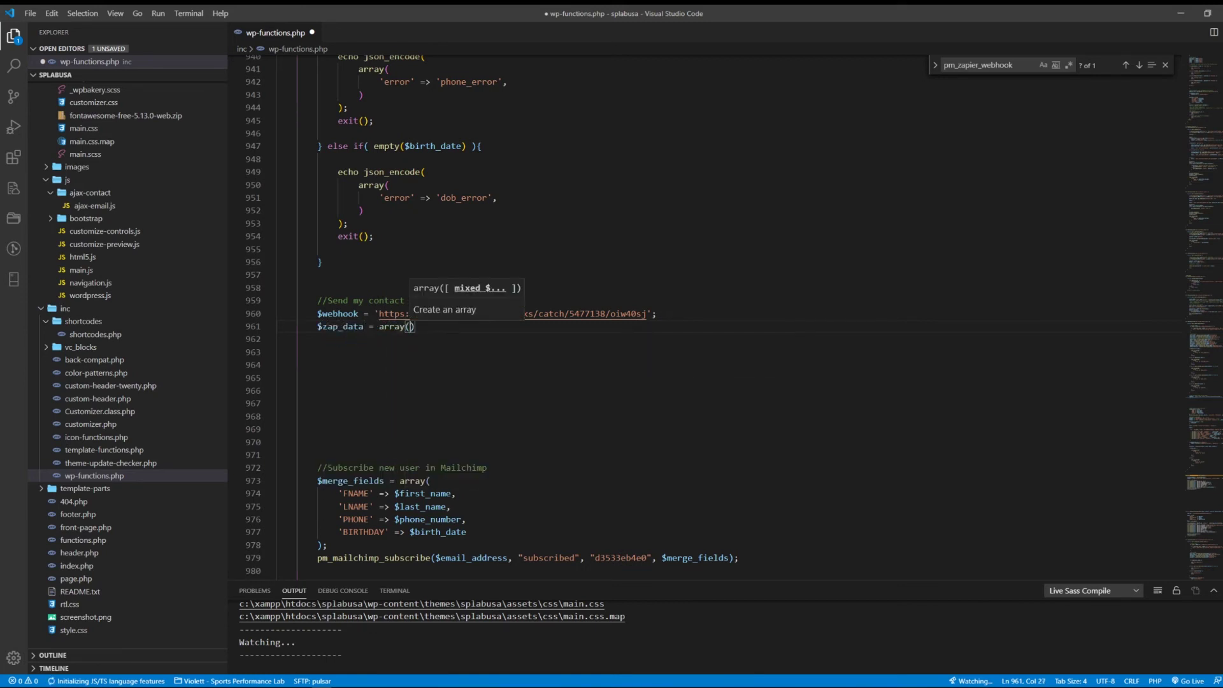
pyautogui.press('Return')
pyautogui.press('Down')
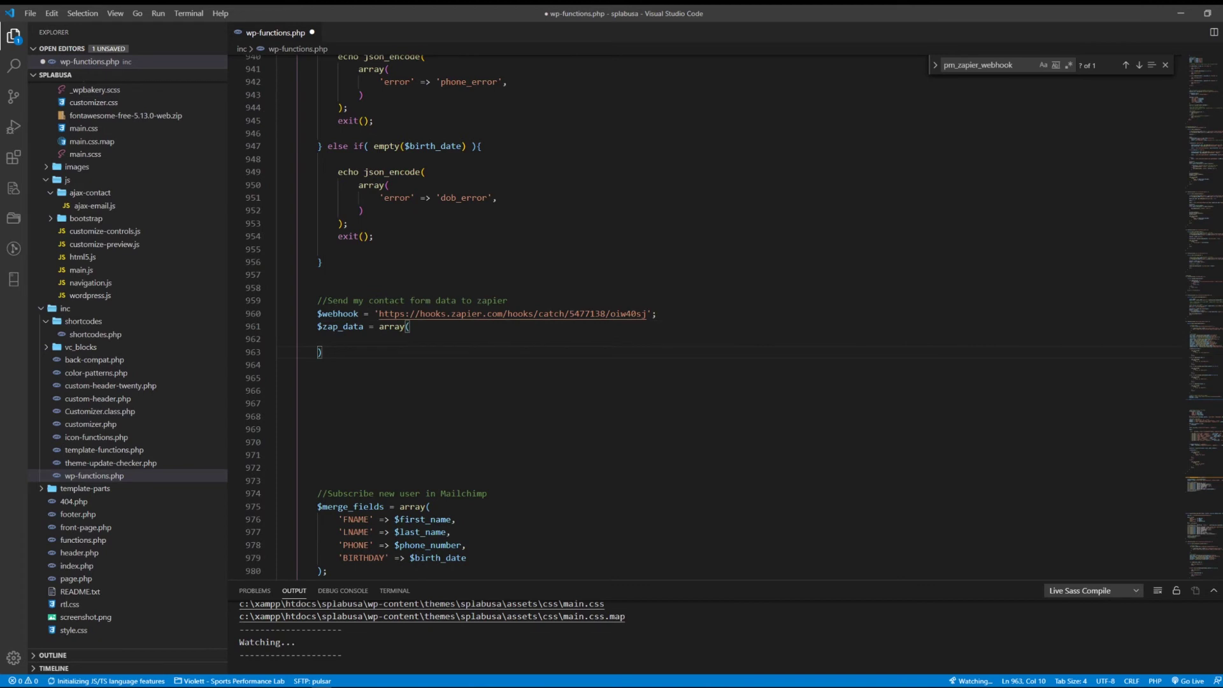
pyautogui.write(';')
pyautogui.press('Up')
pyautogui.press('End')
pyautogui.write("'")
pyautogui.press('Escape')
pyautogui.write('fir')
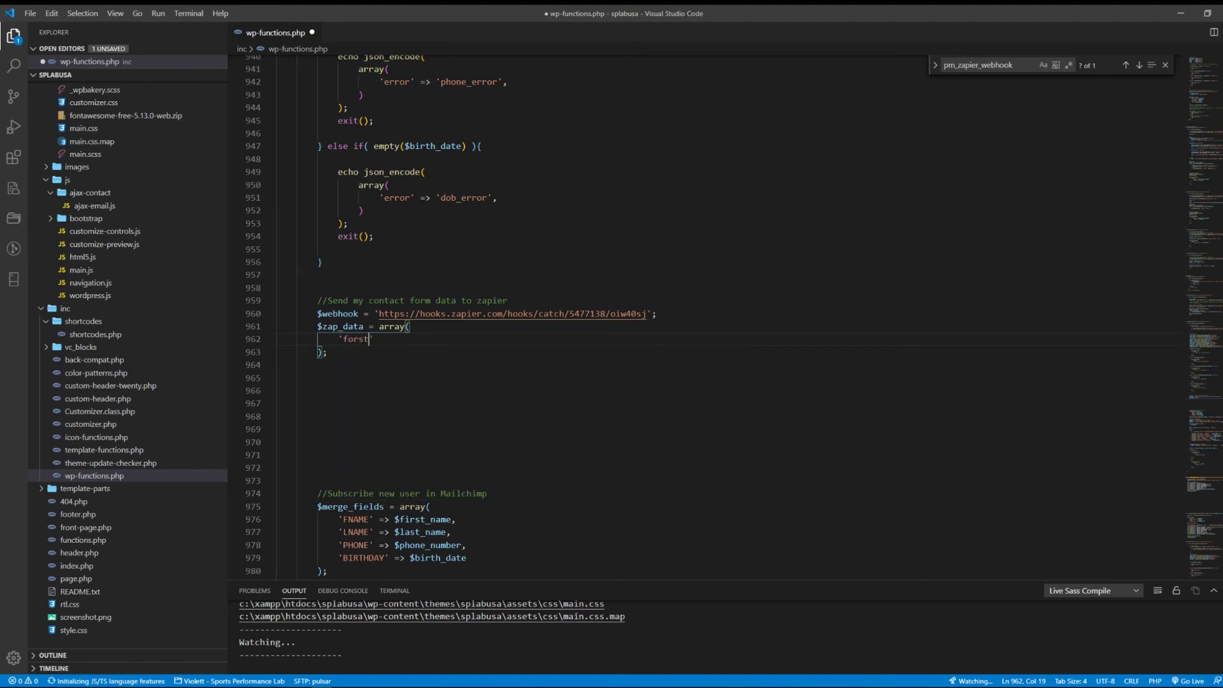
pyautogui.write("st_name' => $first_name")
pyautogui.click(344, 339)
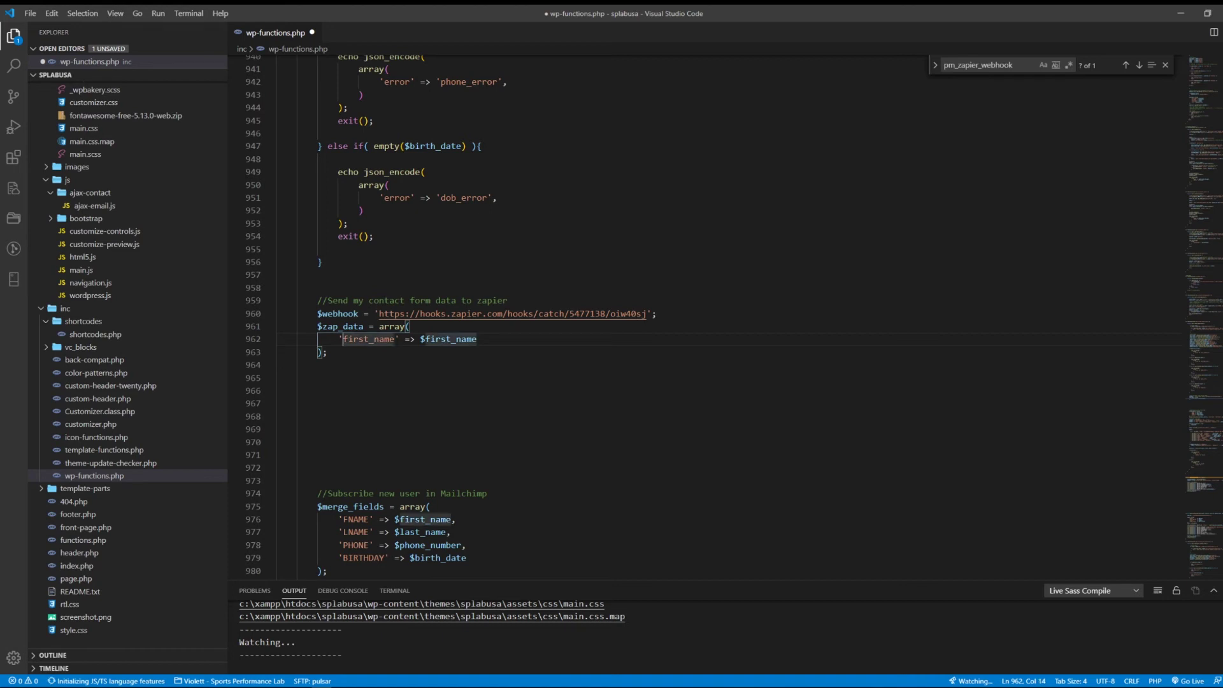
pyautogui.press('End')
pyautogui.write(',')
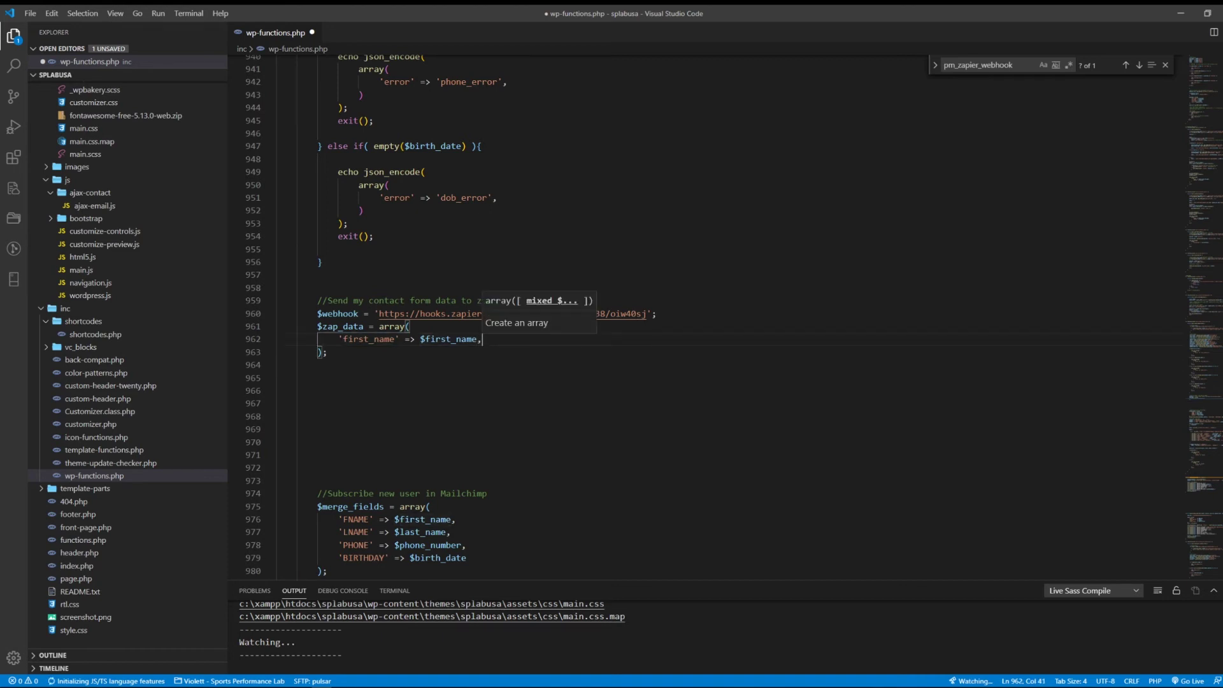
pyautogui.press('Return')
pyautogui.write("'last_name'")
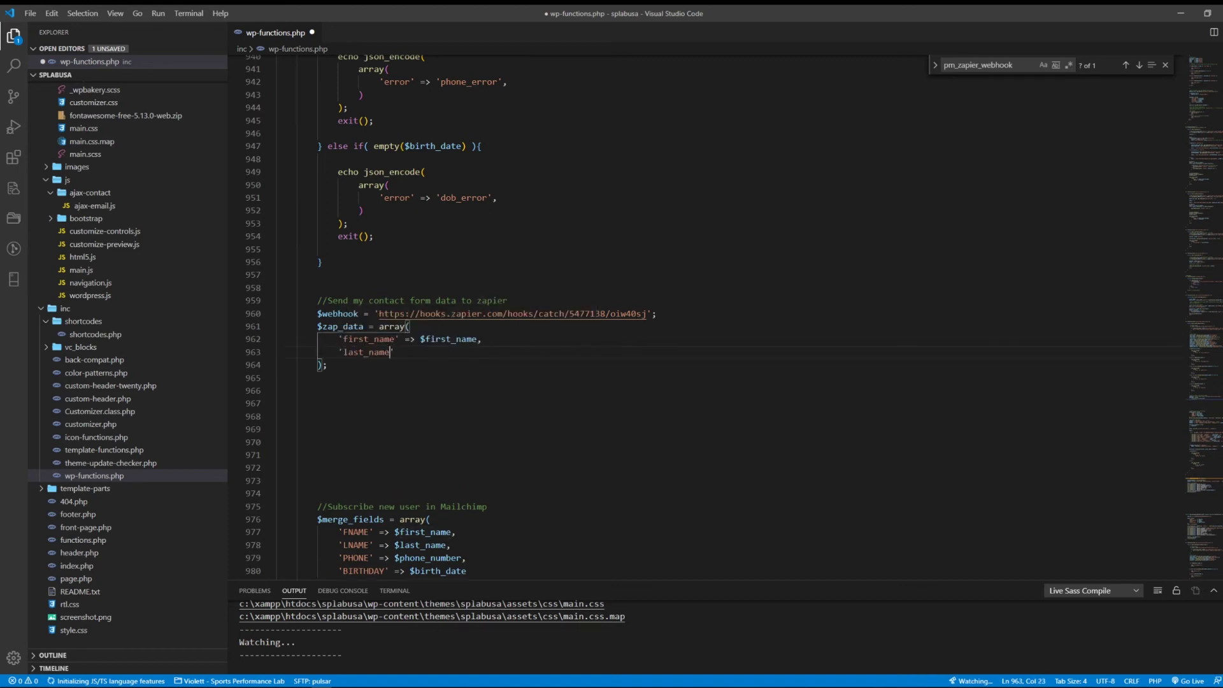
pyautogui.write(' => $last_name,')
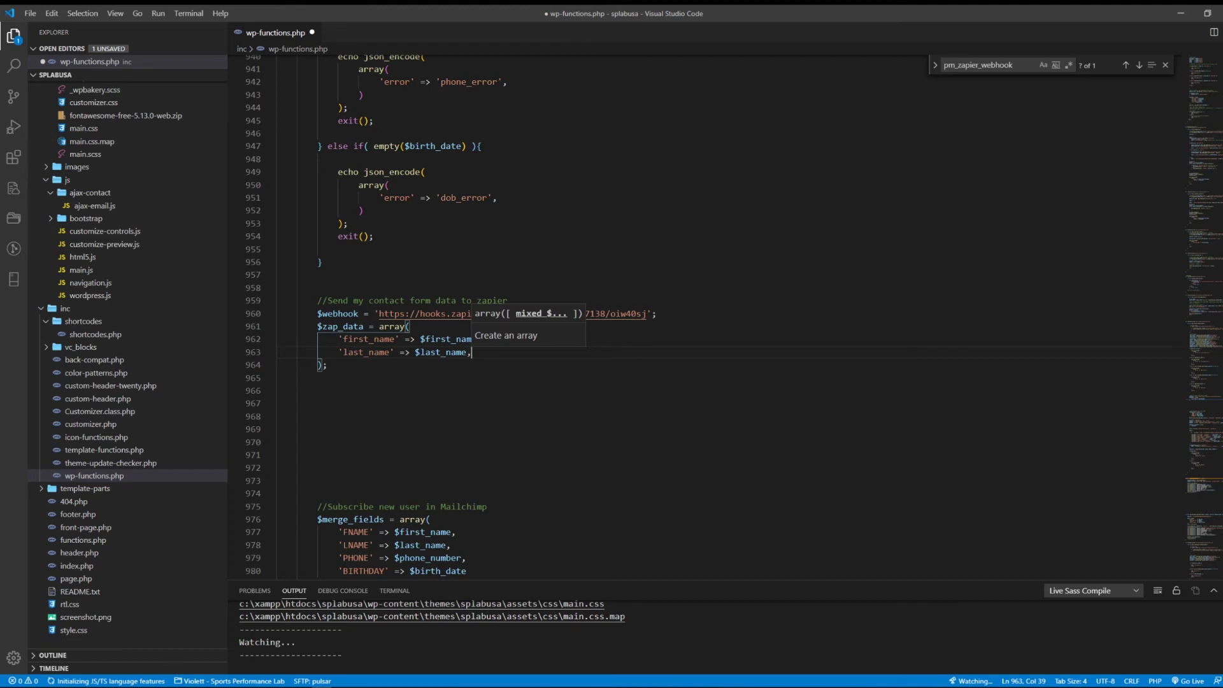
# Step: Add email, phone and date_of_birth entries mapped to $email_address, $phone_number and $birth_date
pyautogui.press('Return')
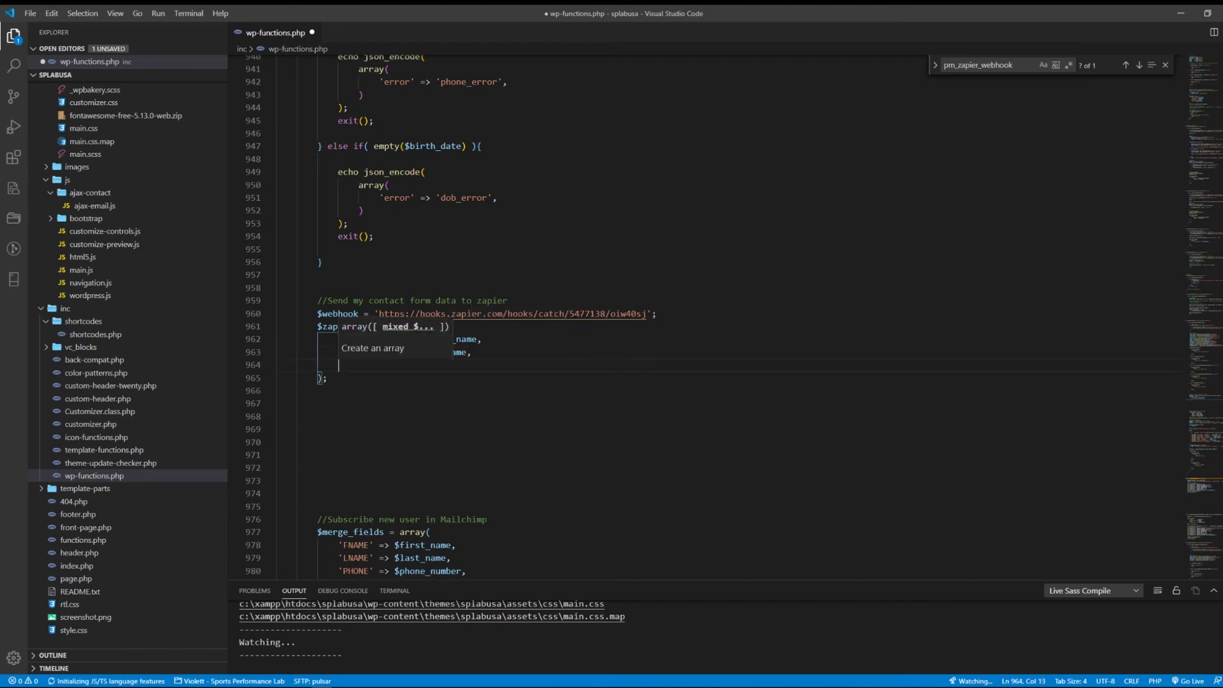
pyautogui.write("'email' => $em")
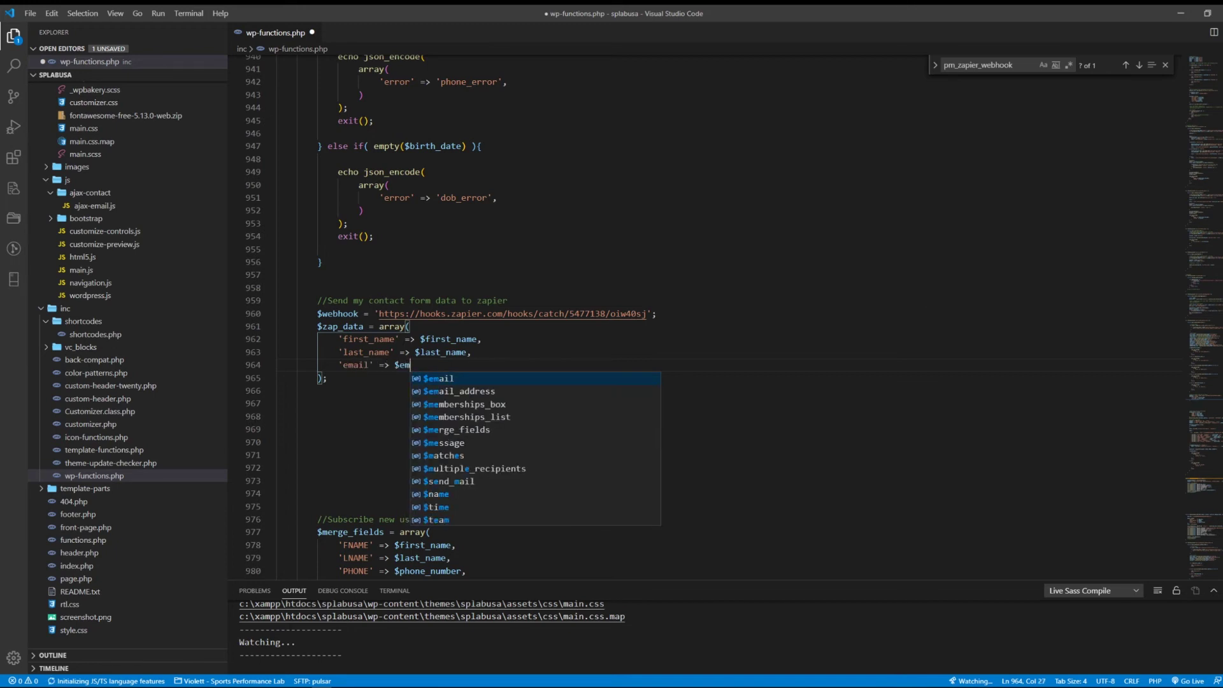
pyautogui.press('Down')
pyautogui.press('Return')
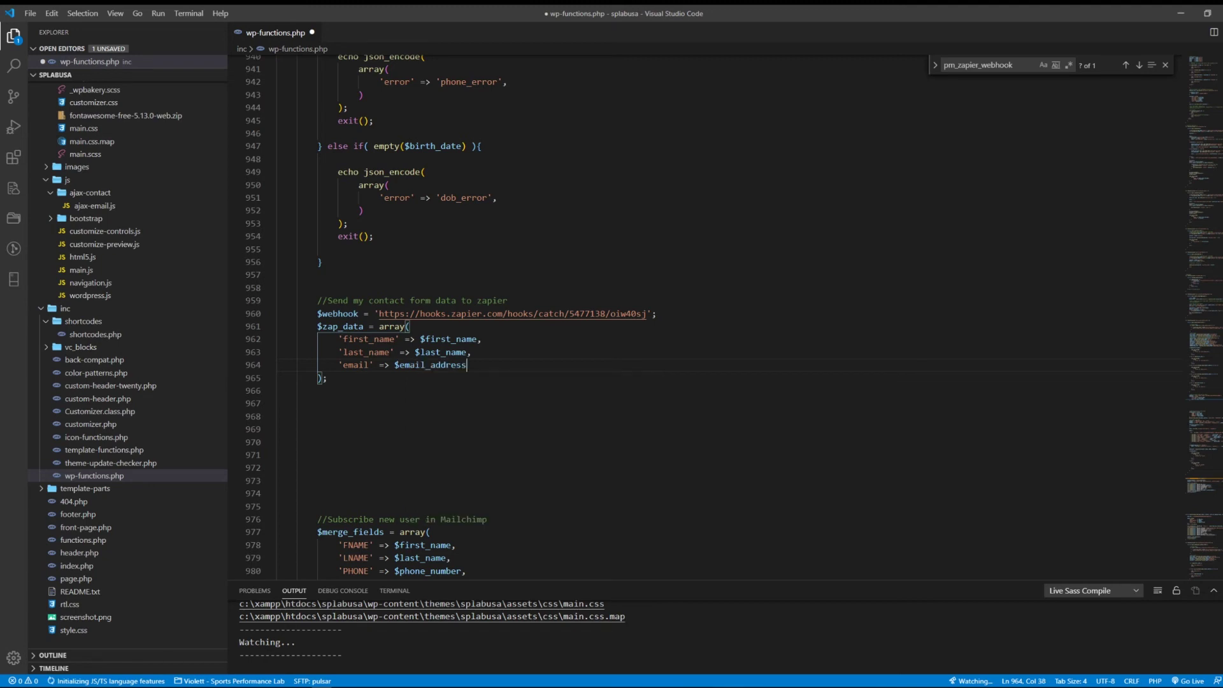
pyautogui.write(',')
pyautogui.press('Return')
pyautogui.write("'phone' =")
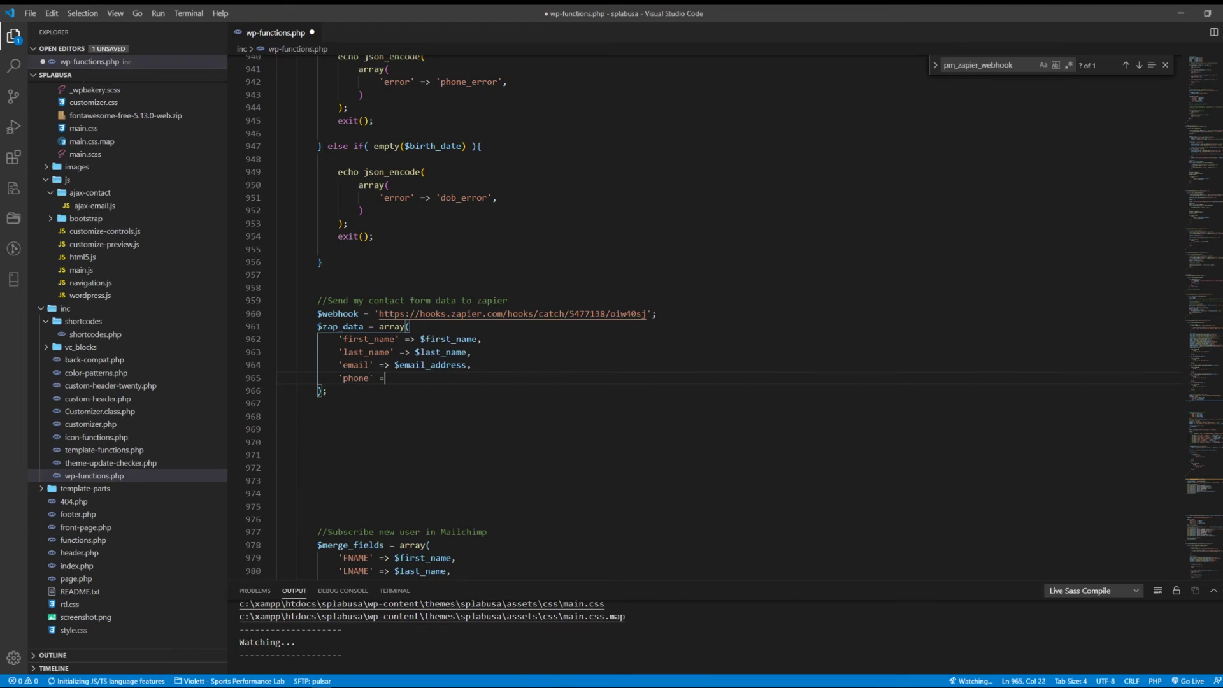
pyautogui.write('> $ph')
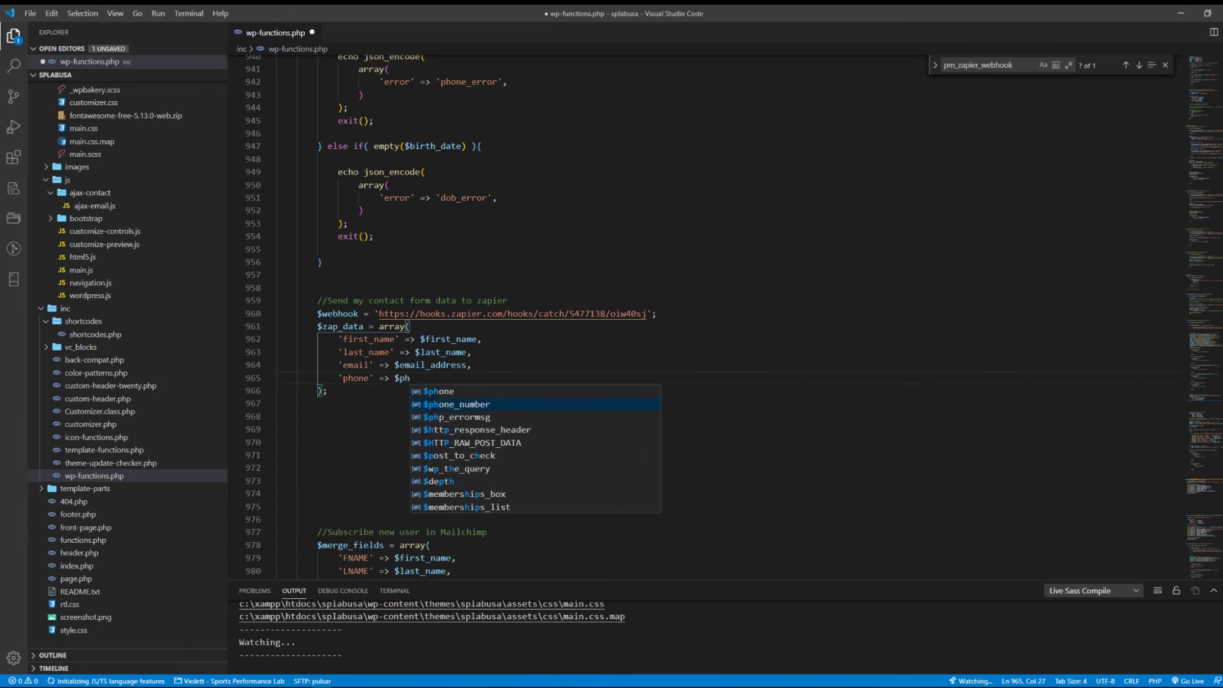
pyautogui.press('Return')
pyautogui.press('Return')
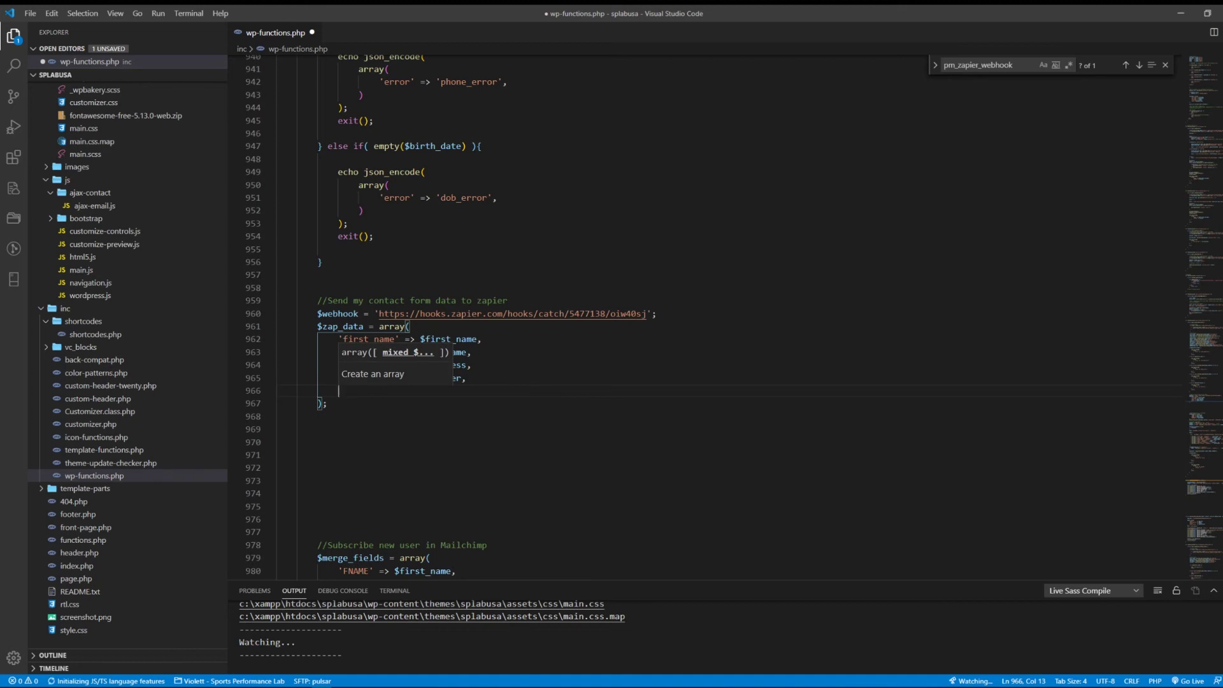
pyautogui.write("'date_of_birth")
pyautogui.write('=>')
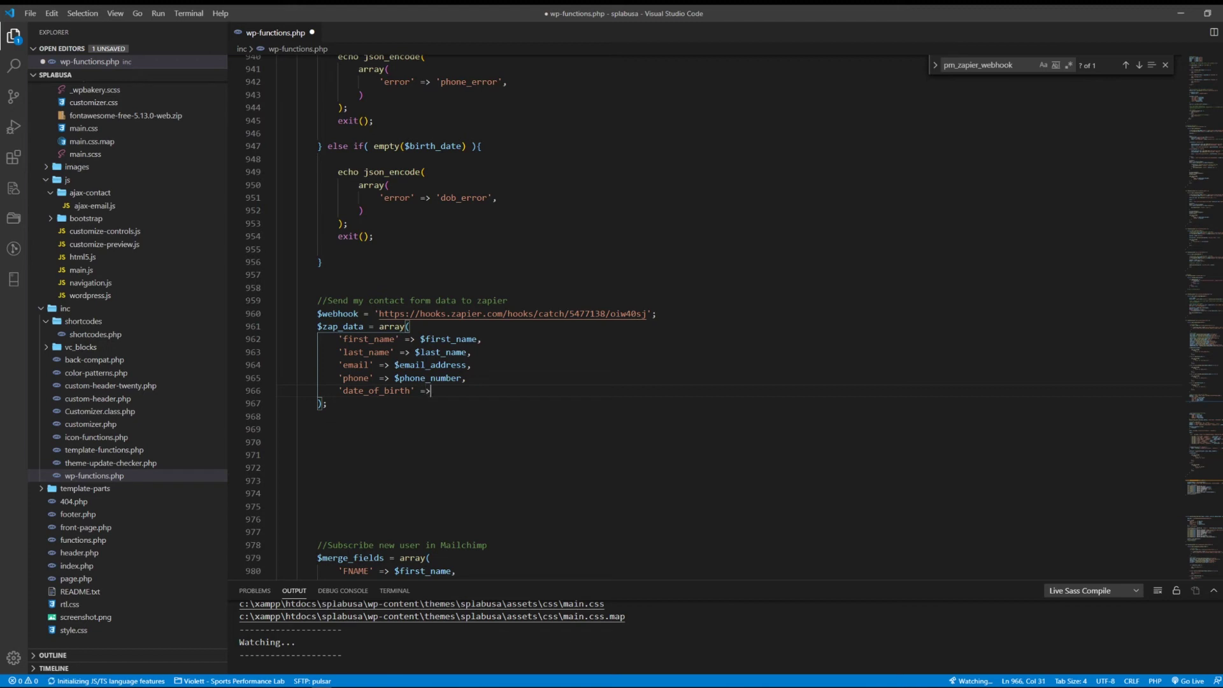
pyautogui.write(' $bir')
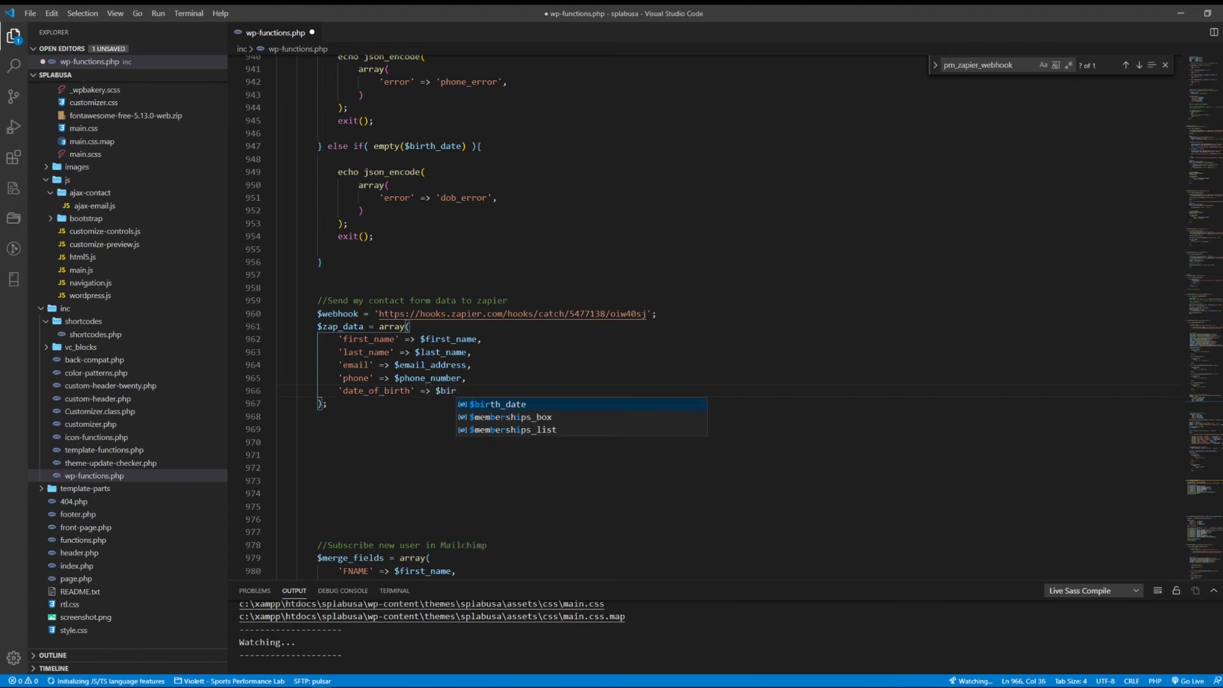
pyautogui.press('Return')
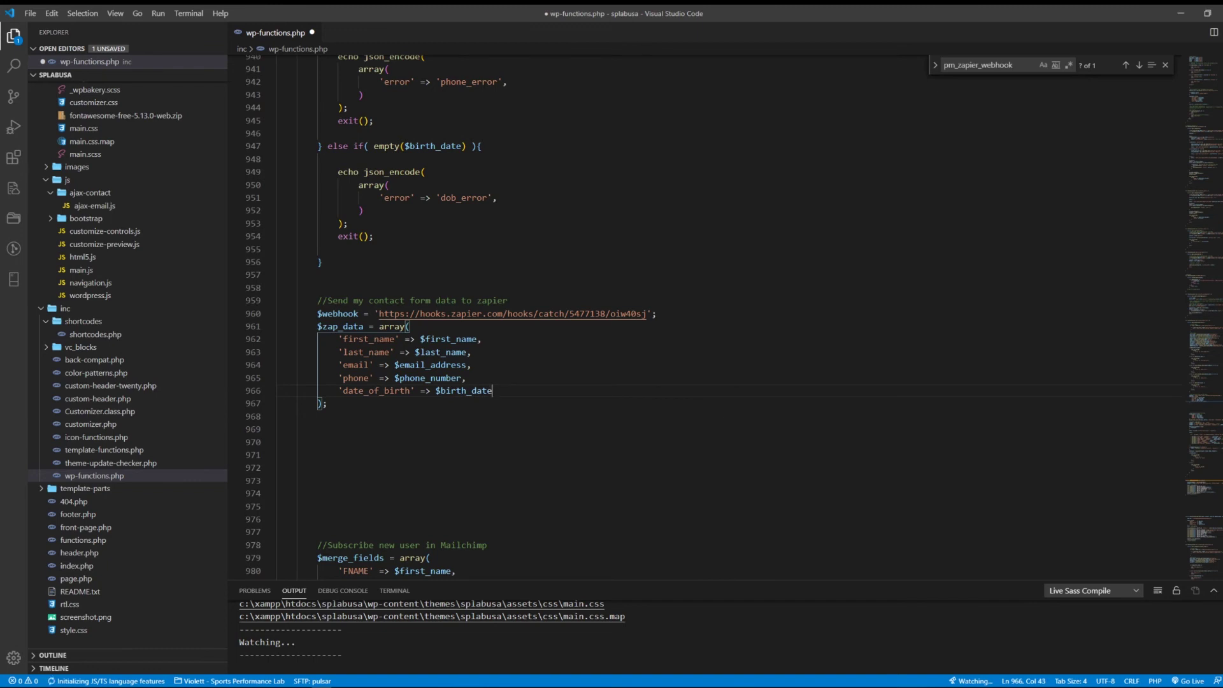
pyautogui.moveTo(339, 338); pyautogui.dragTo(493, 390)
# Step: Add pm_zapier_webhook($webhook, $zap_data); below the array and search the file for pm_zapier_webhook
pyautogui.click(328, 403)
pyautogui.press('Return')
pyautogui.write('pm_')
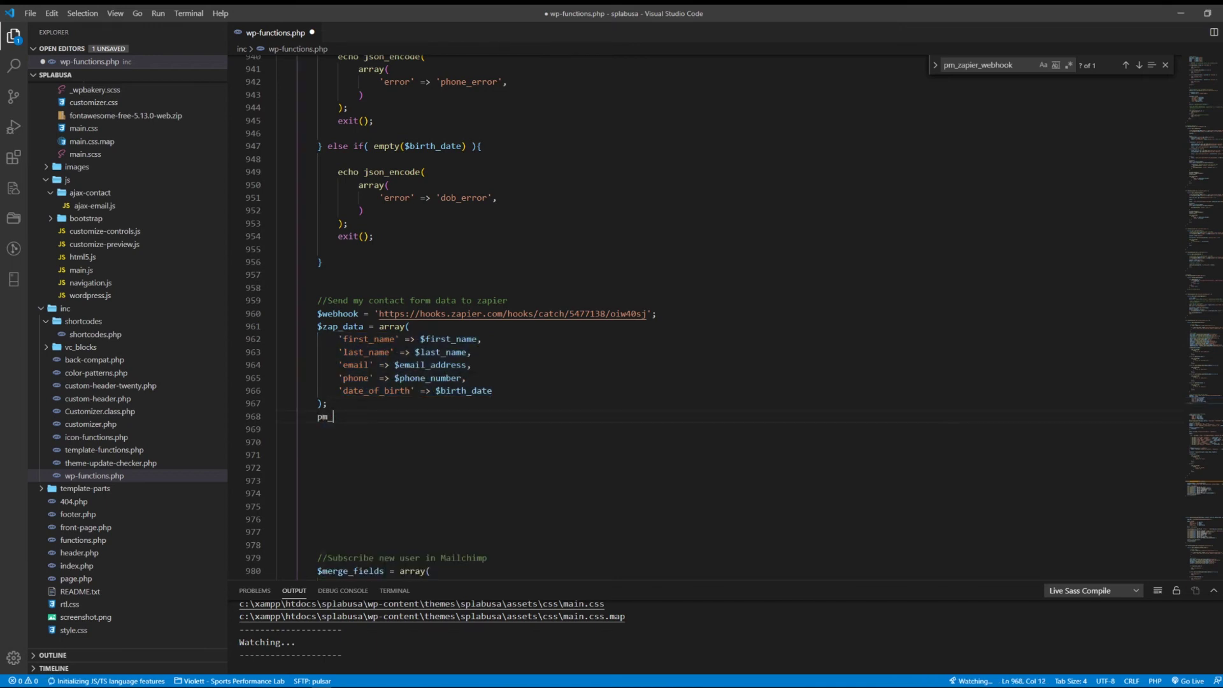
pyautogui.write(')zapier_webhook(')
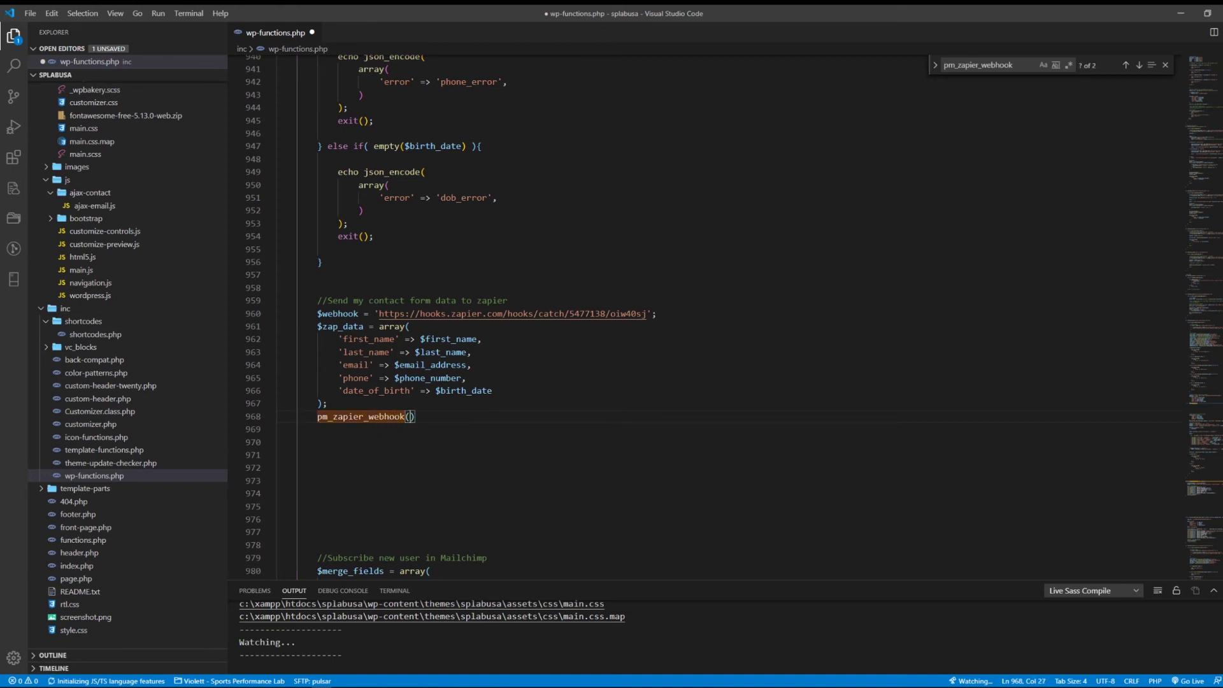
pyautogui.write('$webhook')
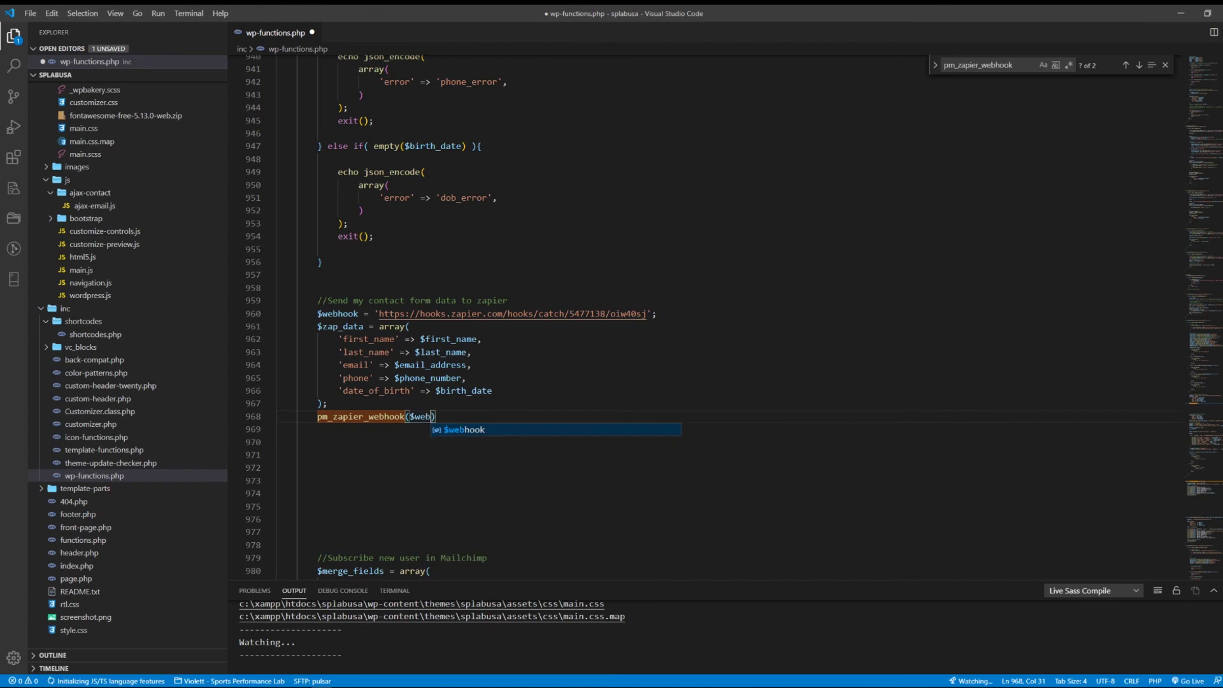
pyautogui.write(', $zap_data')
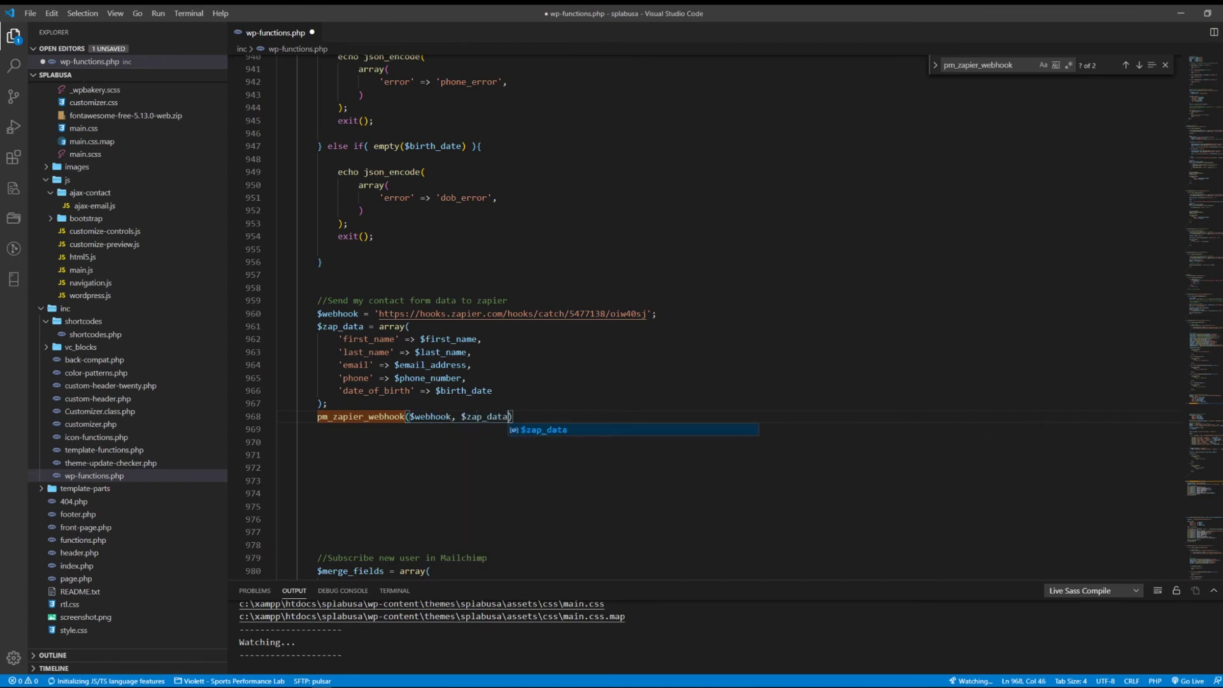
pyautogui.write(');')
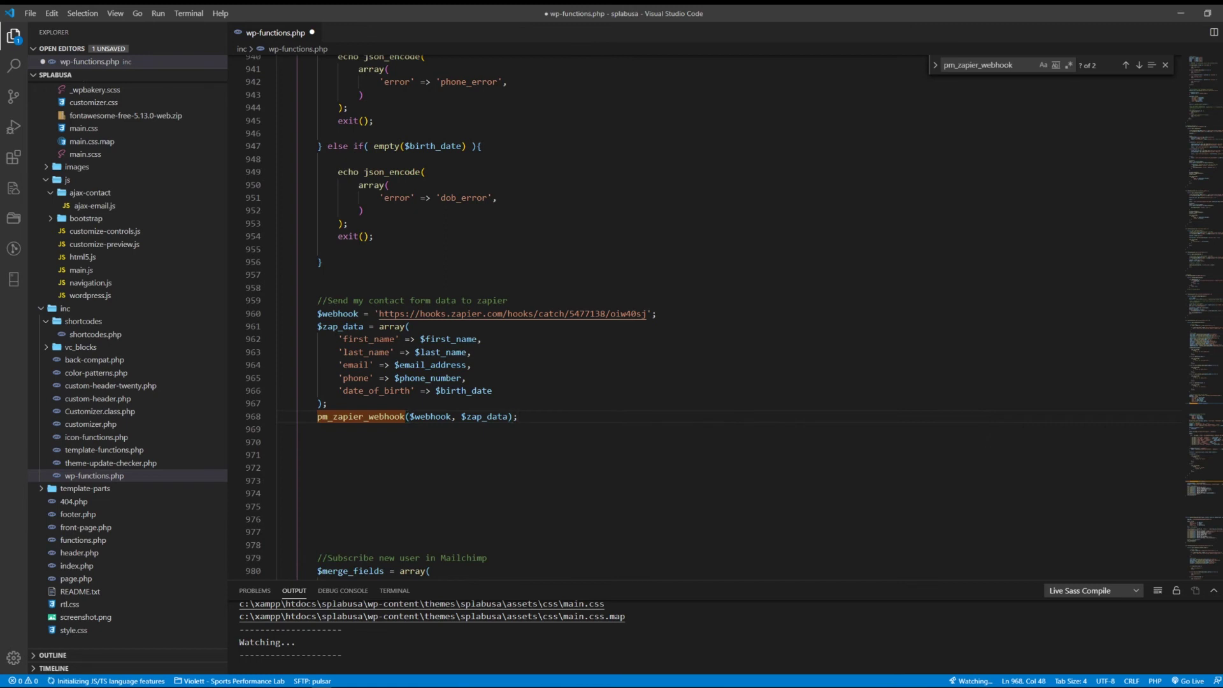
pyautogui.doubleClick(360, 416)
pyautogui.hotkey('ctrl', 'f')
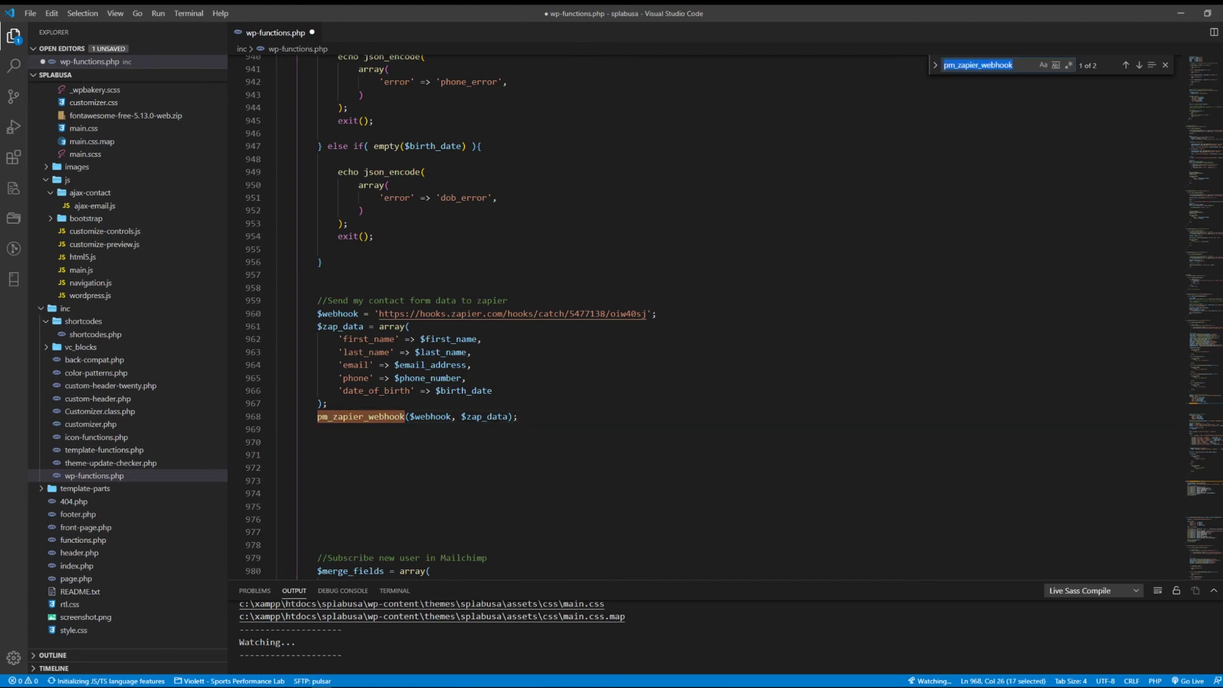
# Step: Jump to the pm_zapier_webhook definition and review its $url, $data and json_encode lines
pyautogui.click(1139, 65)
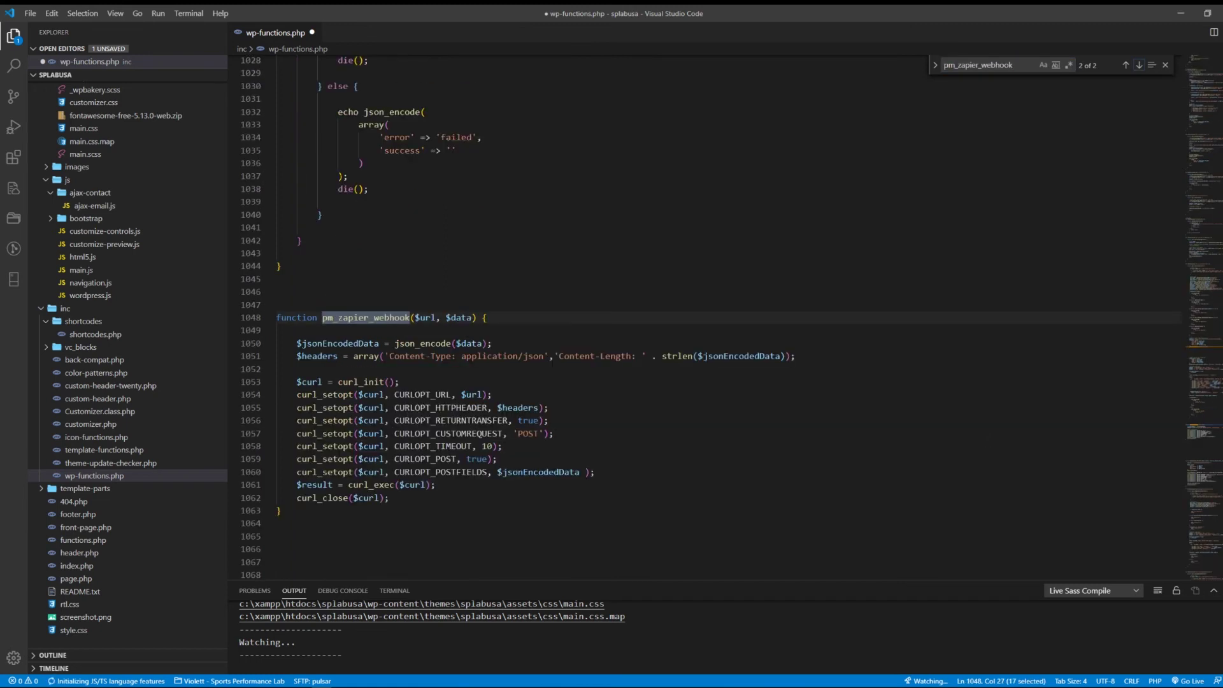
pyautogui.click(548, 420)
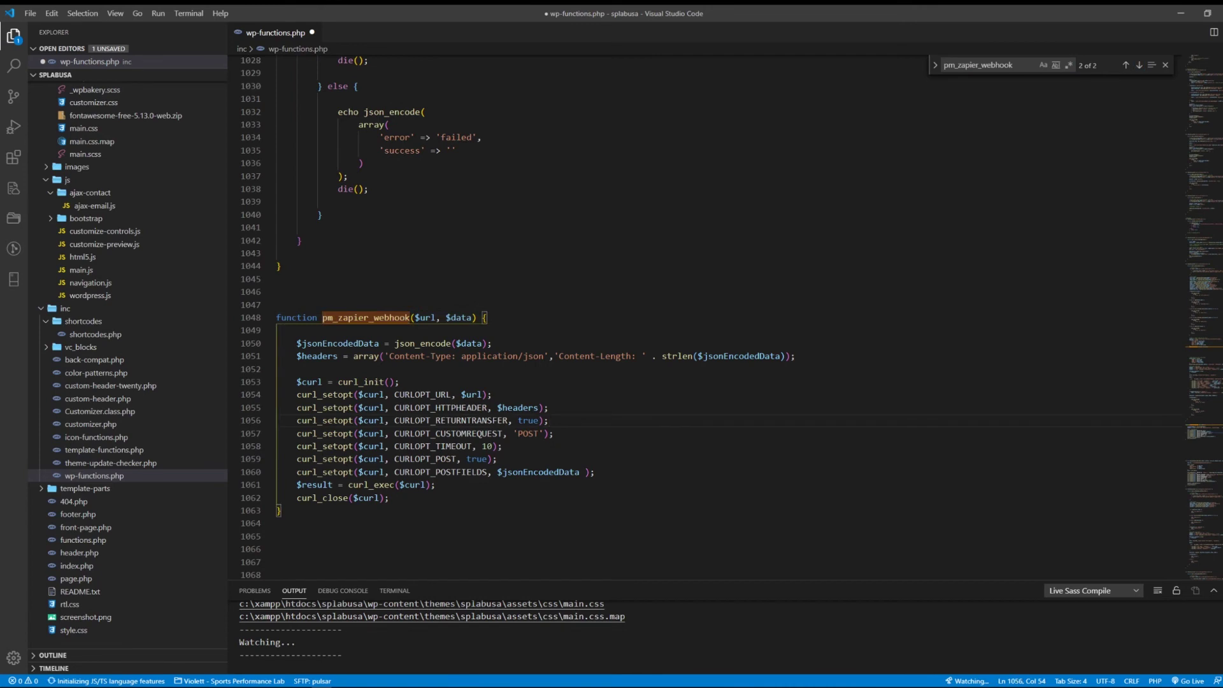
pyautogui.moveTo(325, 408)
pyautogui.doubleClick(425, 317)
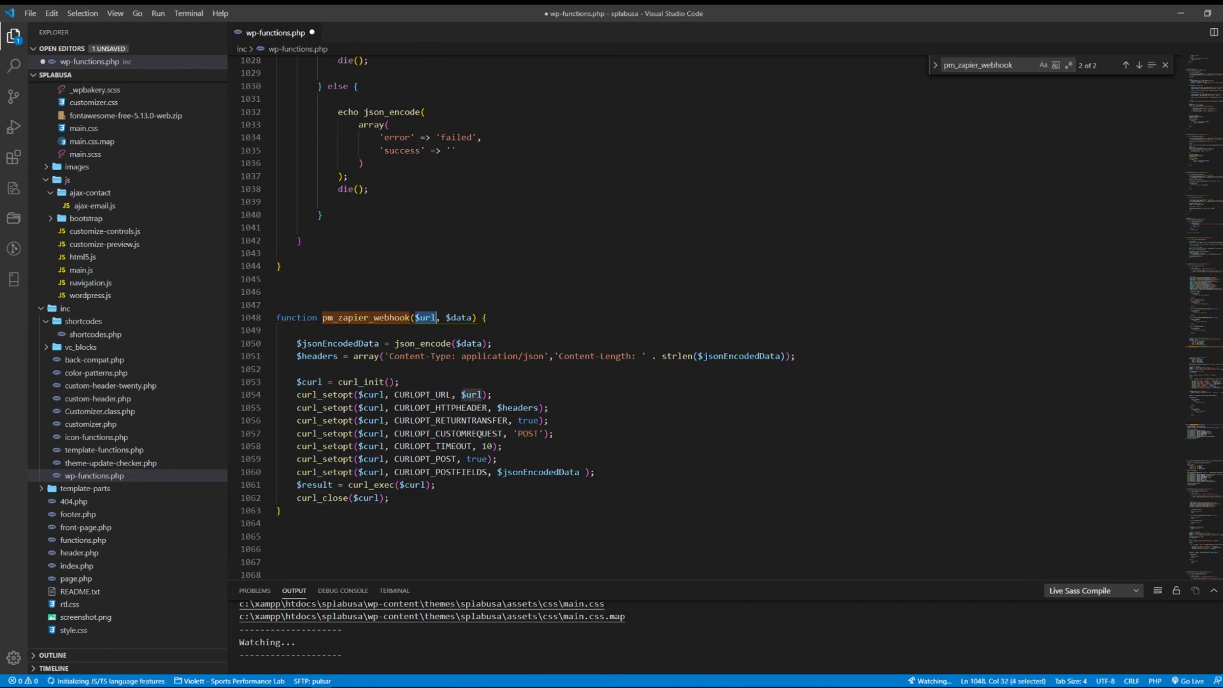
pyautogui.doubleClick(459, 317)
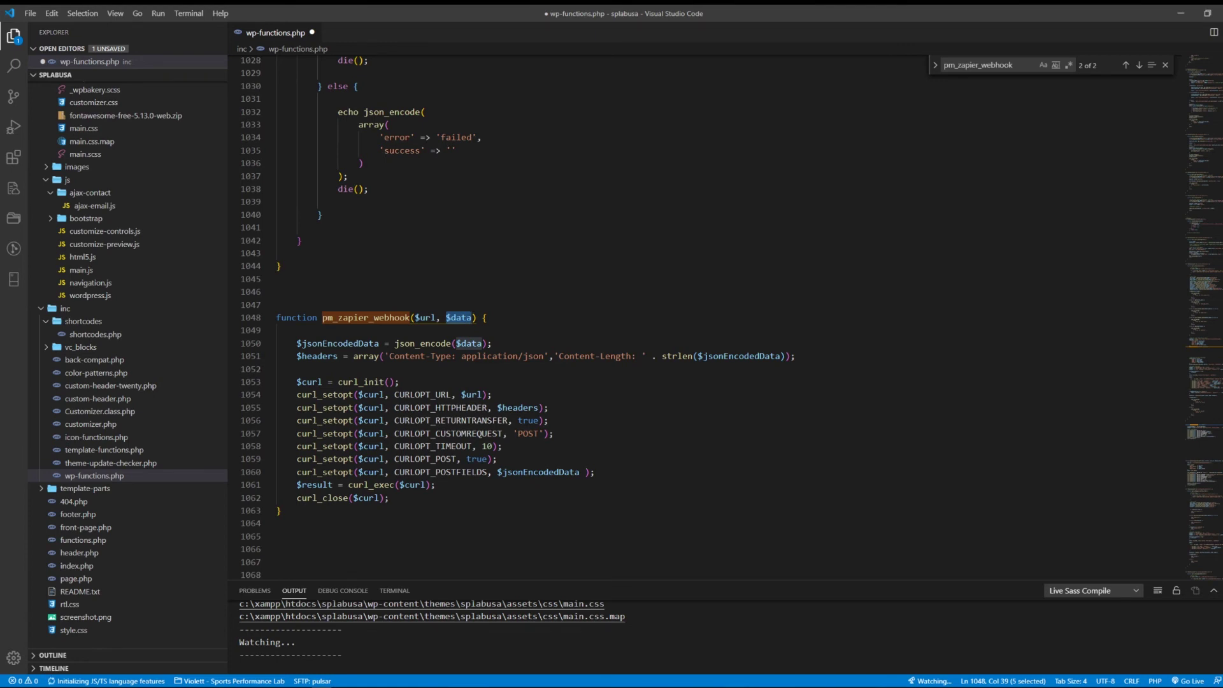
pyautogui.doubleClick(423, 344)
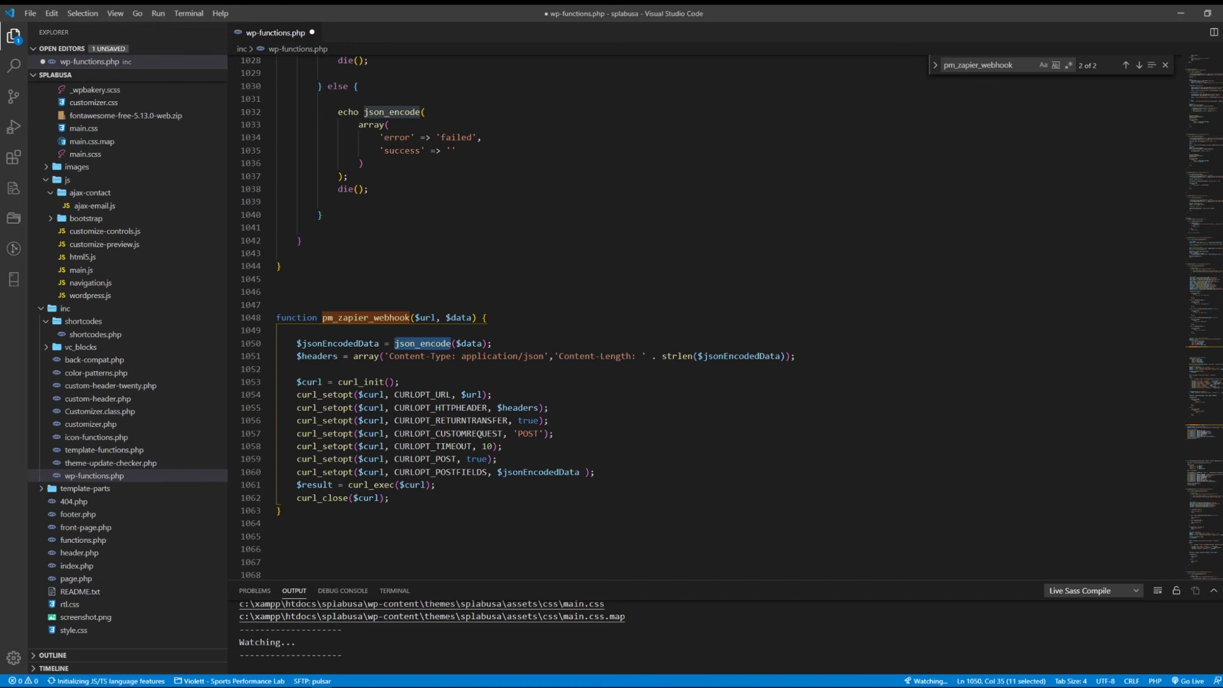
# Step: Review the cURL options: request URL, Content-Length header, POST method and $jsonEncodedData post fields
pyautogui.moveTo(280, 382); pyautogui.dragTo(400, 498)
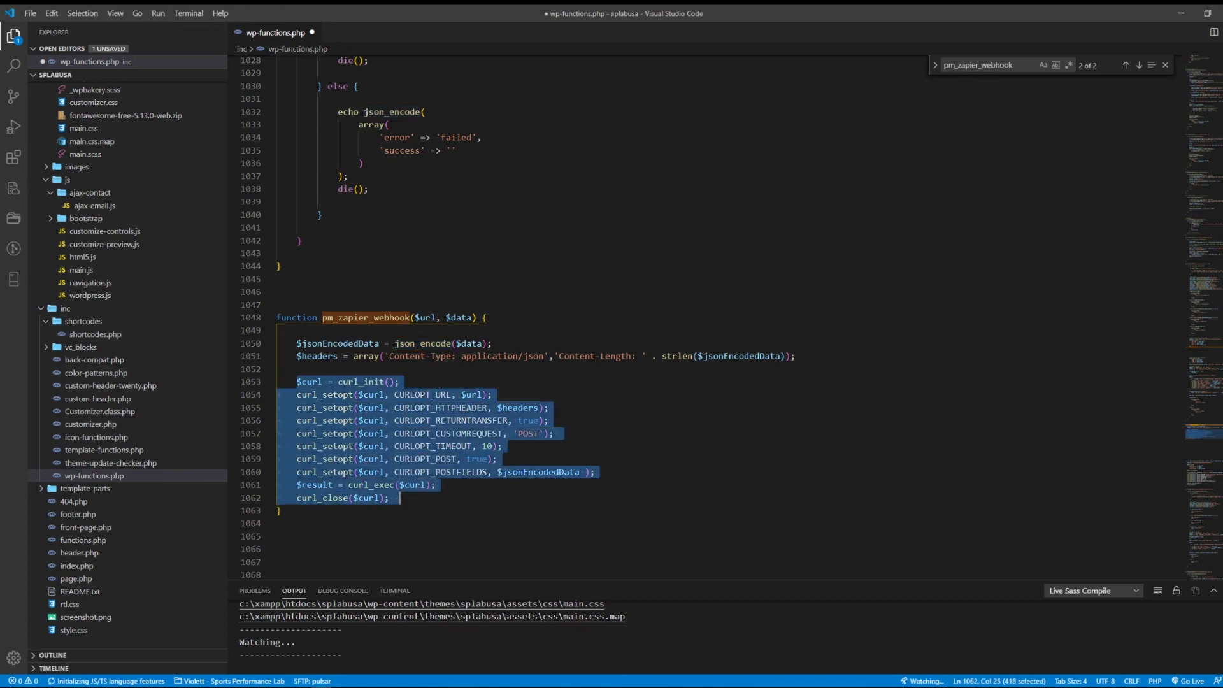
pyautogui.click(400, 498)
pyautogui.doubleClick(472, 394)
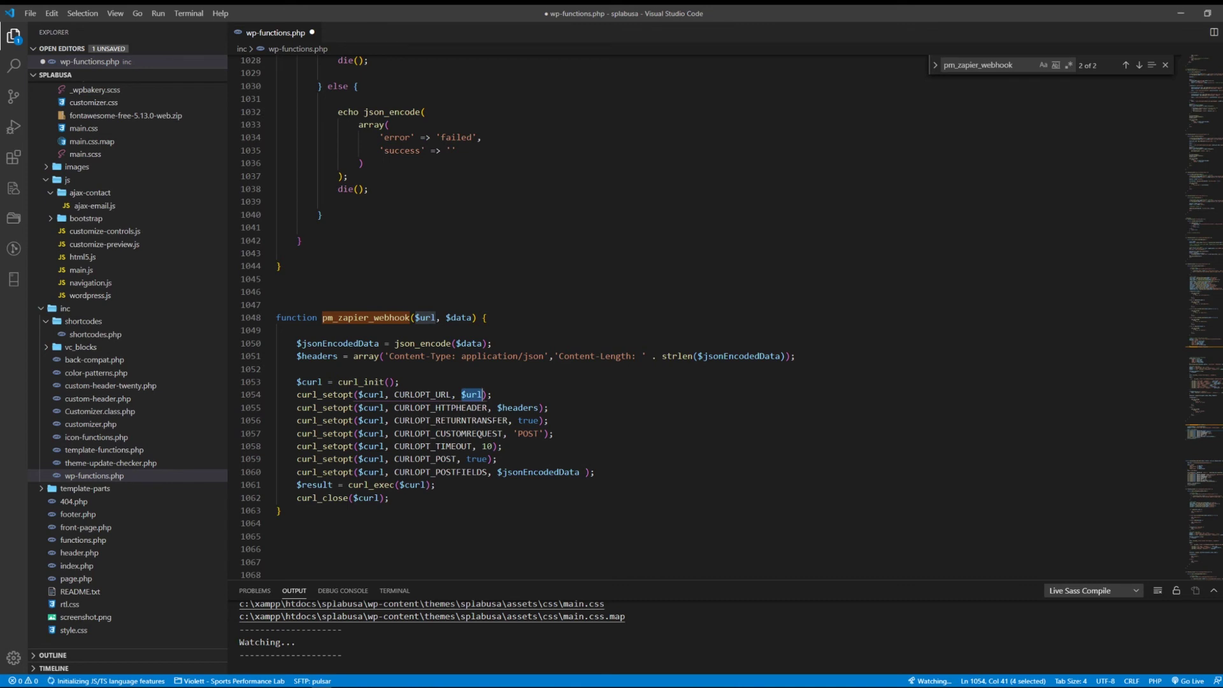
pyautogui.doubleClick(738, 356)
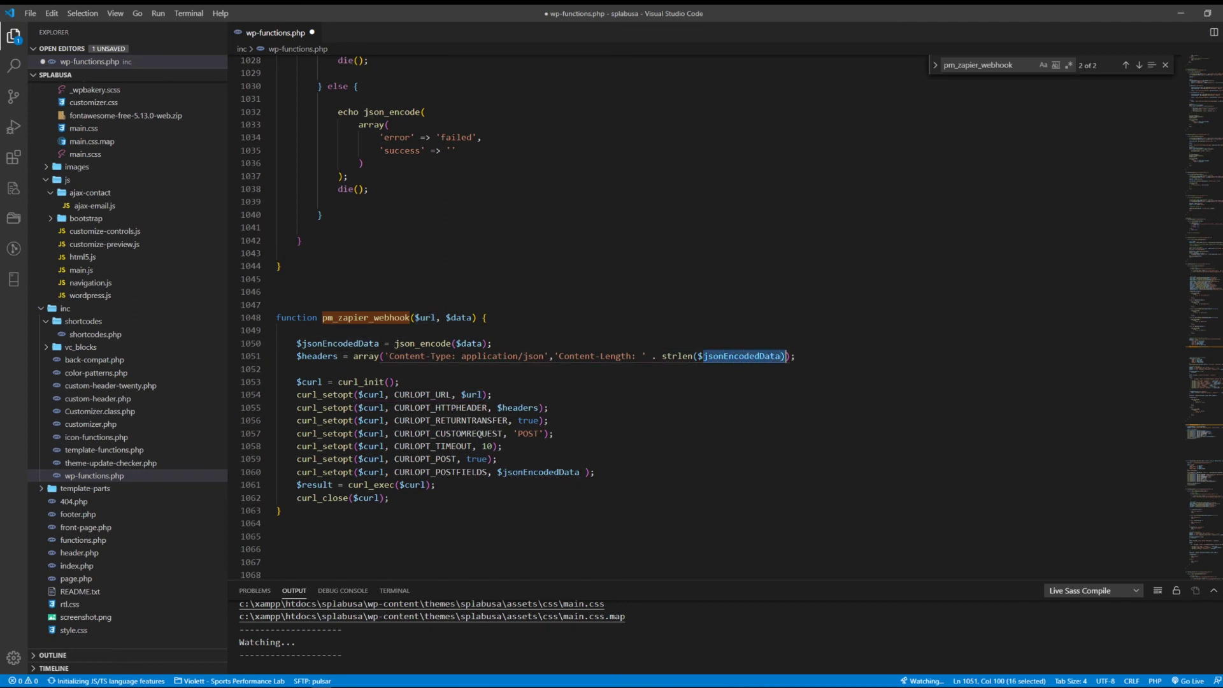
pyautogui.click(277, 369)
pyautogui.doubleClick(742, 356)
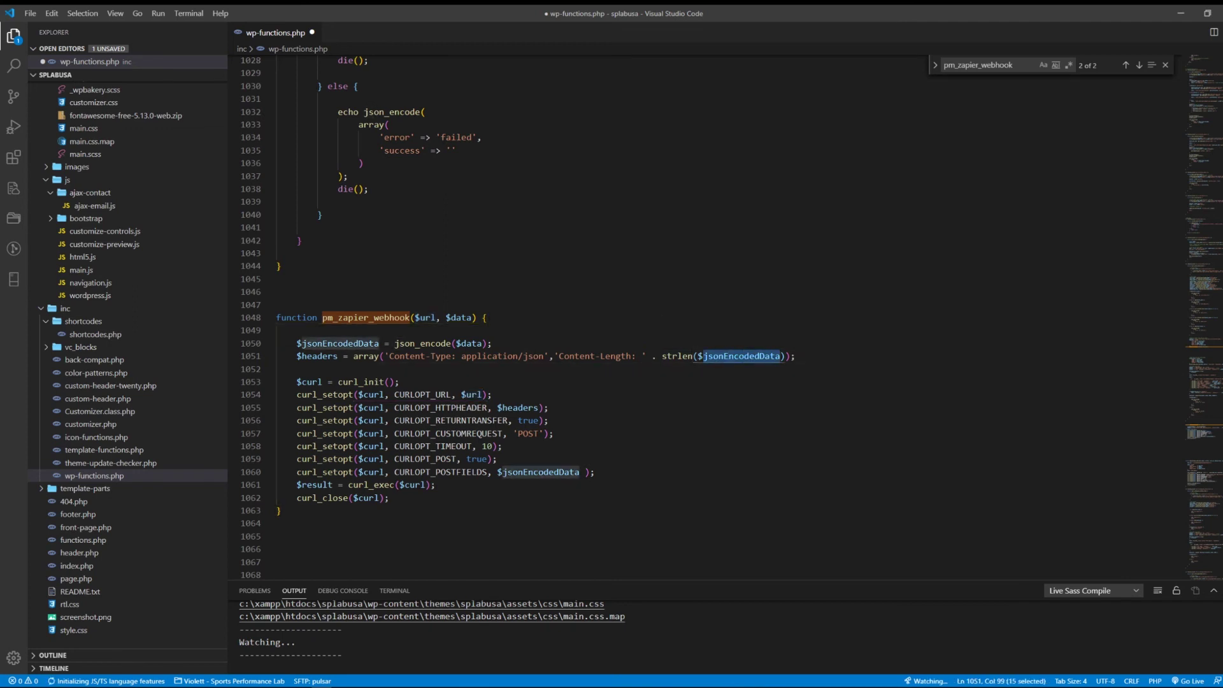
pyautogui.click(548, 408)
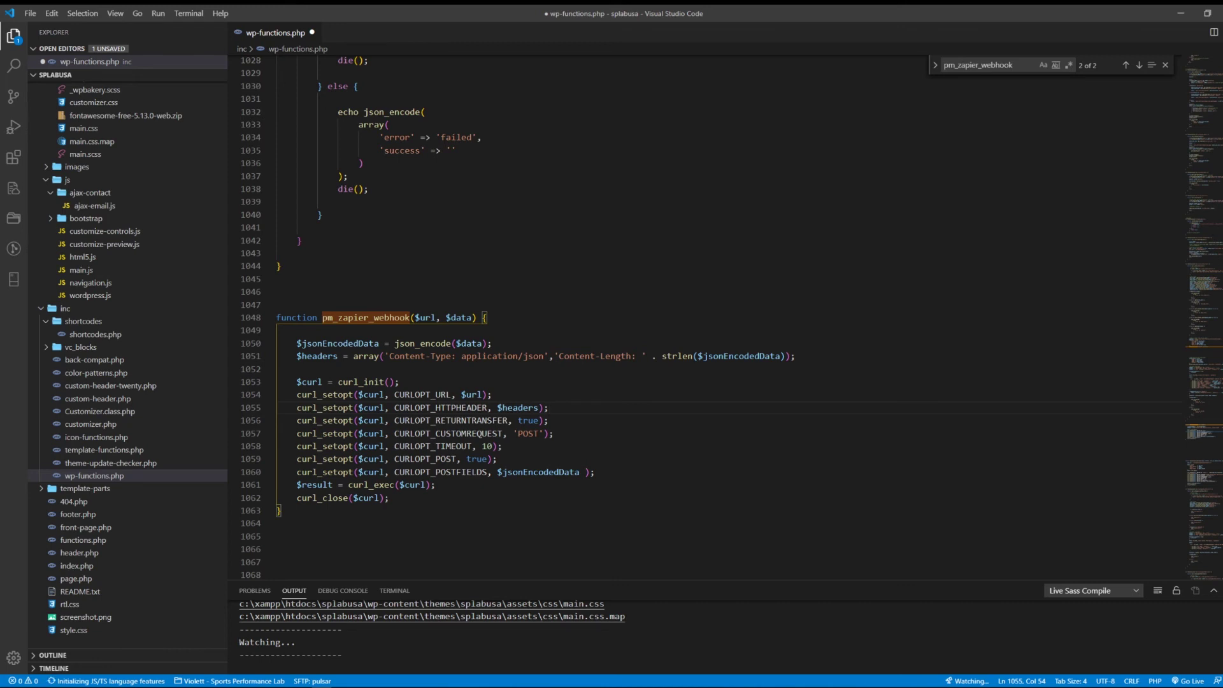
pyautogui.moveTo(514, 433); pyautogui.dragTo(544, 433)
pyautogui.click(559, 433)
pyautogui.doubleClick(528, 434)
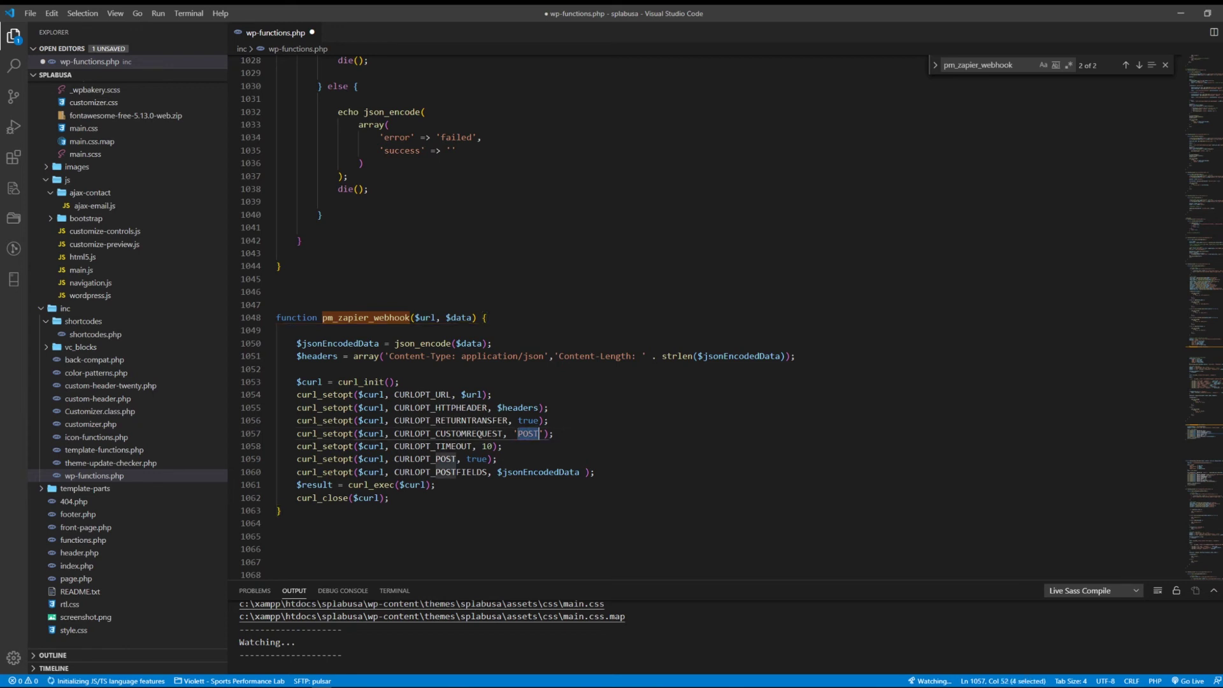
pyautogui.click(559, 434)
pyautogui.moveTo(498, 472); pyautogui.dragTo(580, 472)
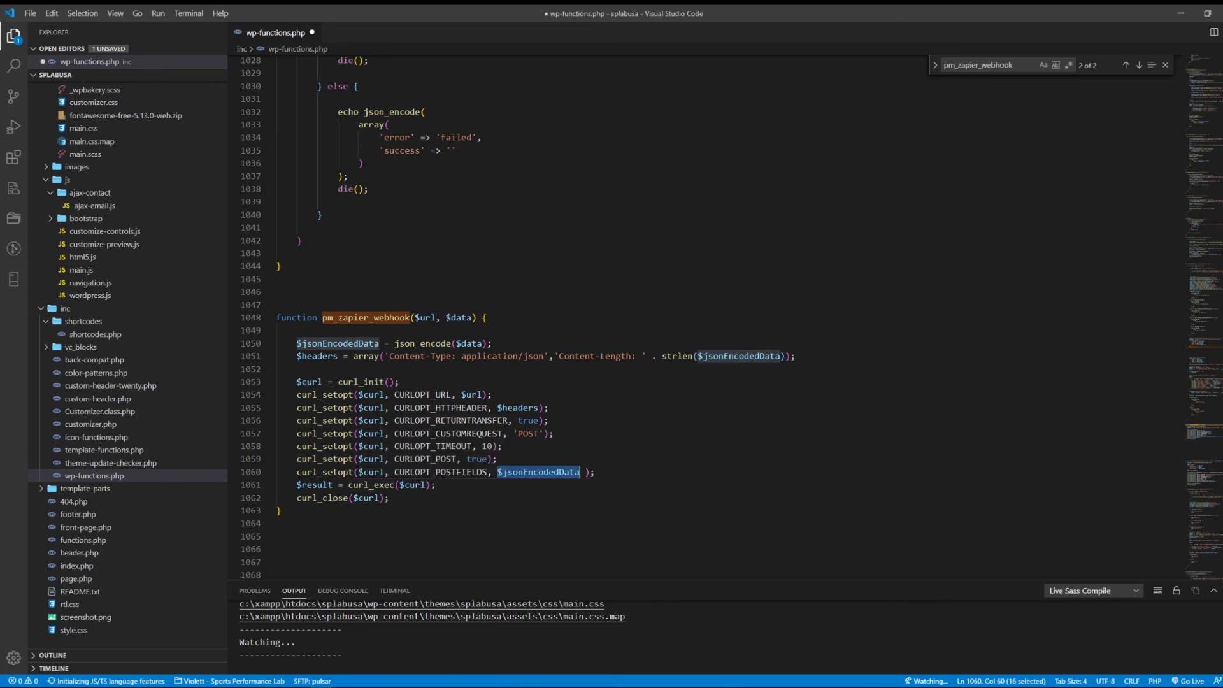
pyautogui.click(400, 497)
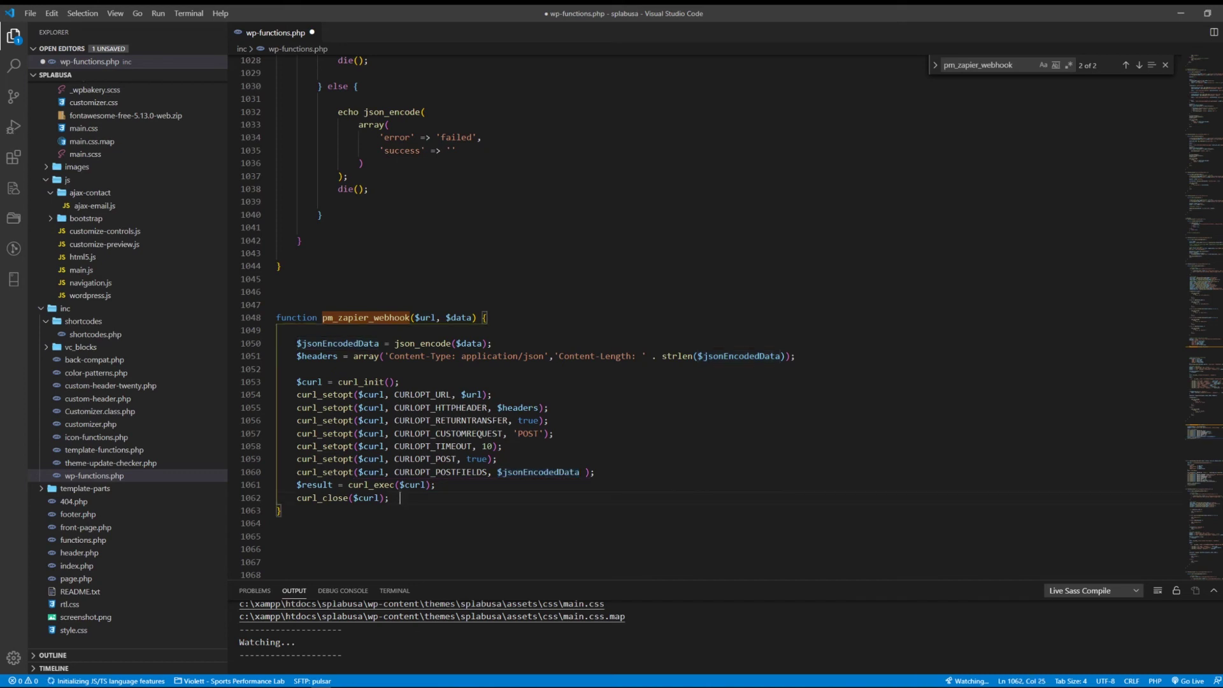
# Step: Save wp-functions.php and return to the $zap_data array entries on lines 962–966
pyautogui.hotkey('ctrl', 's')
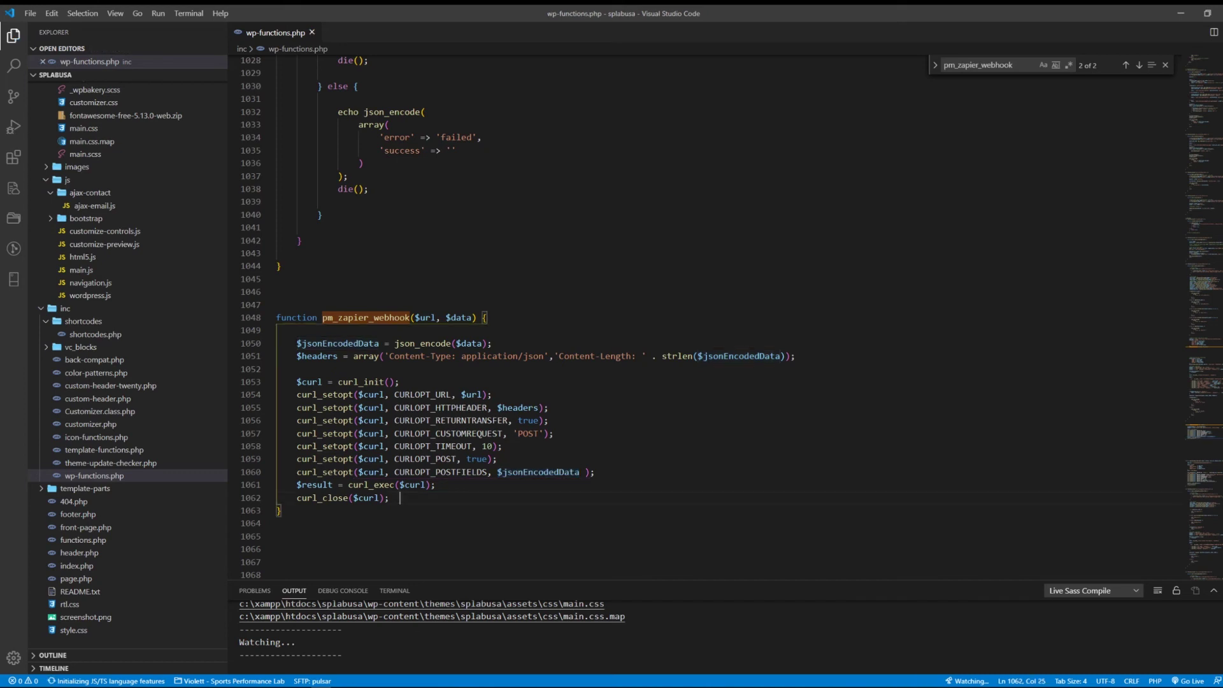
pyautogui.scroll(19, 700, 319)
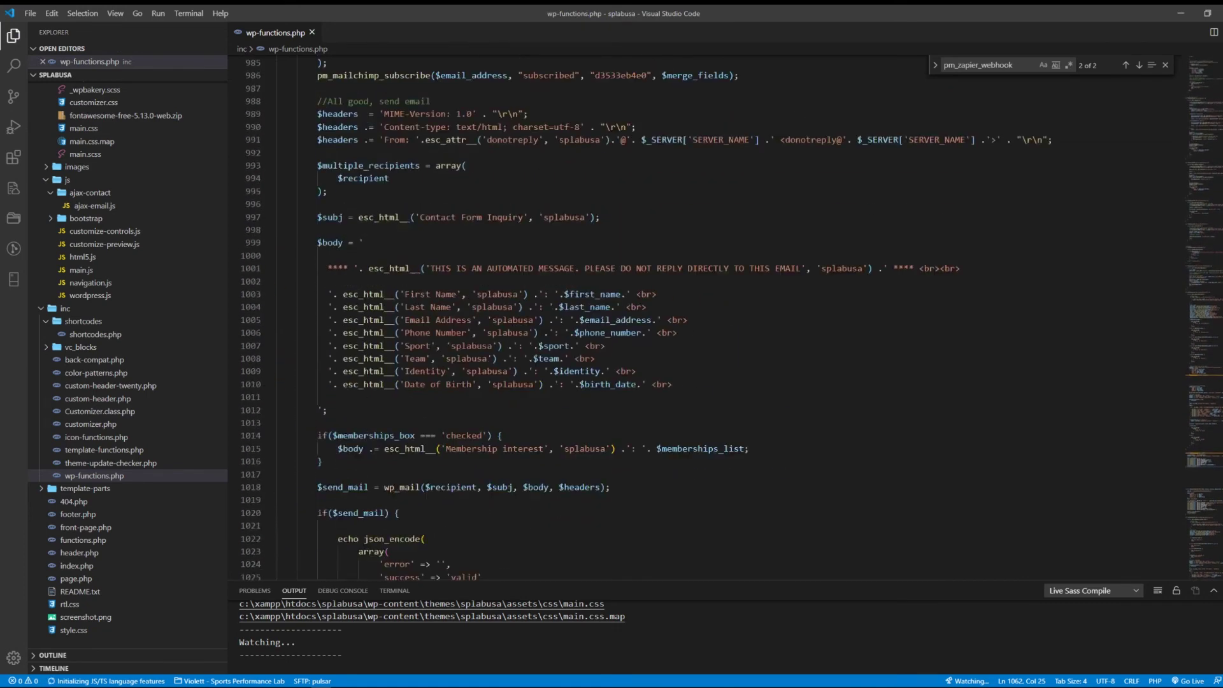
pyautogui.scroll(10, 701, 318)
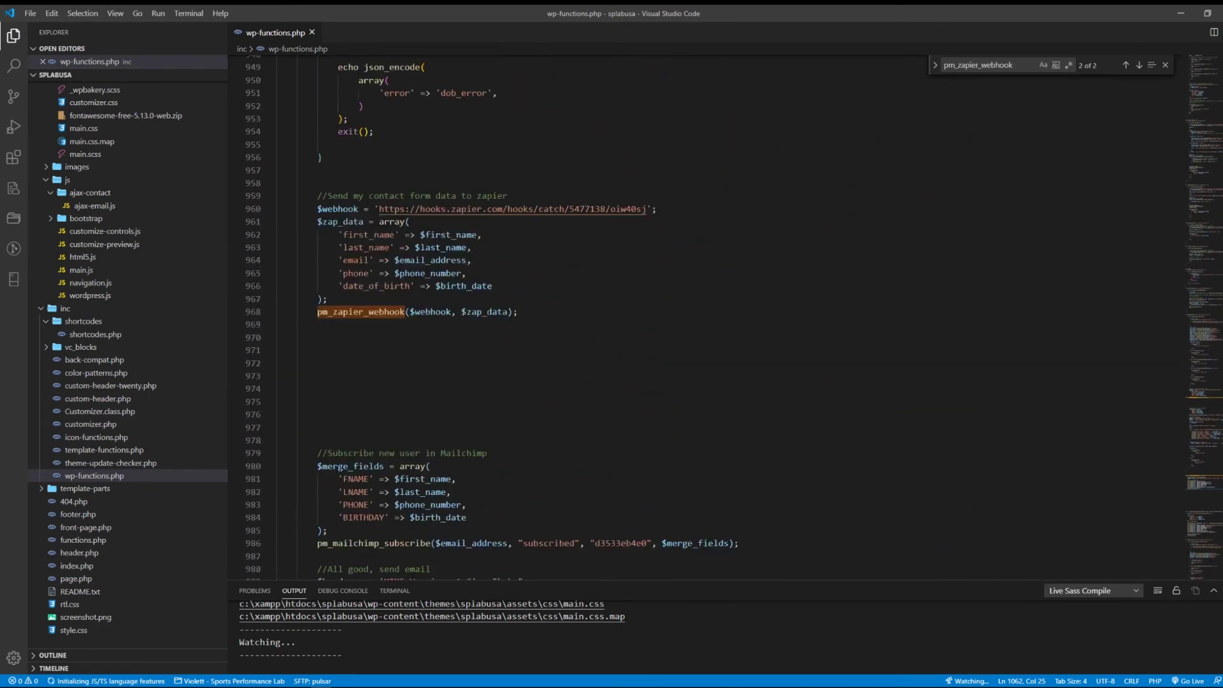
pyautogui.click(492, 374)
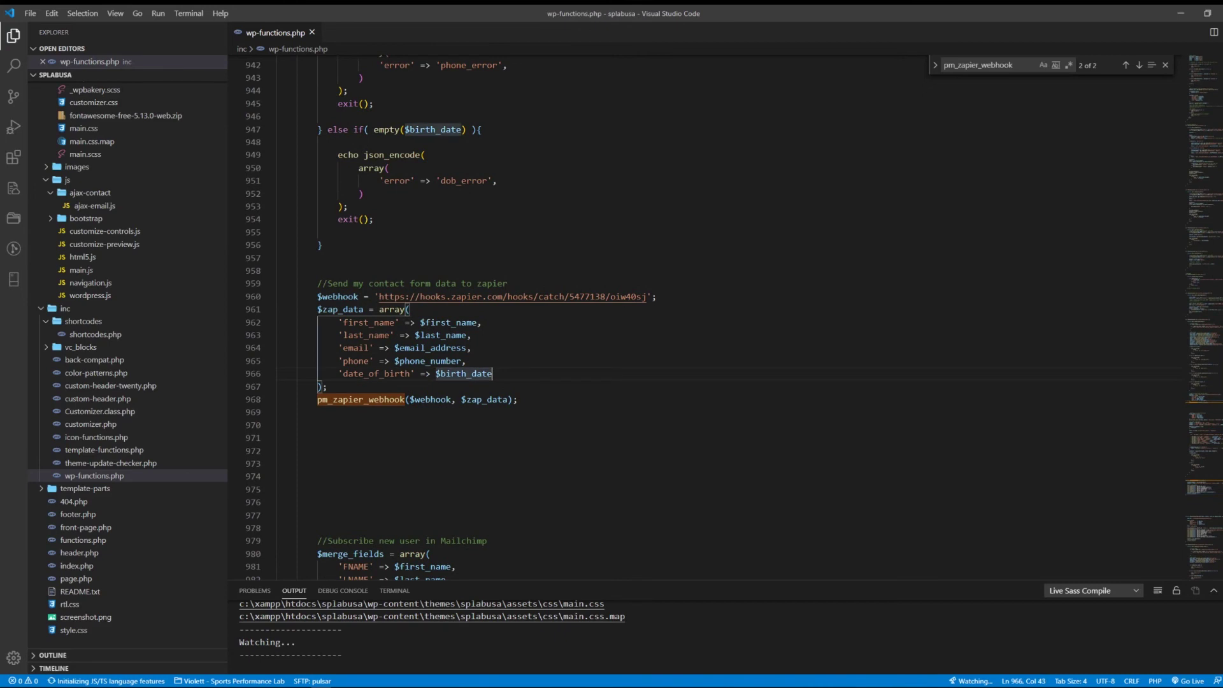
pyautogui.click(342, 322)
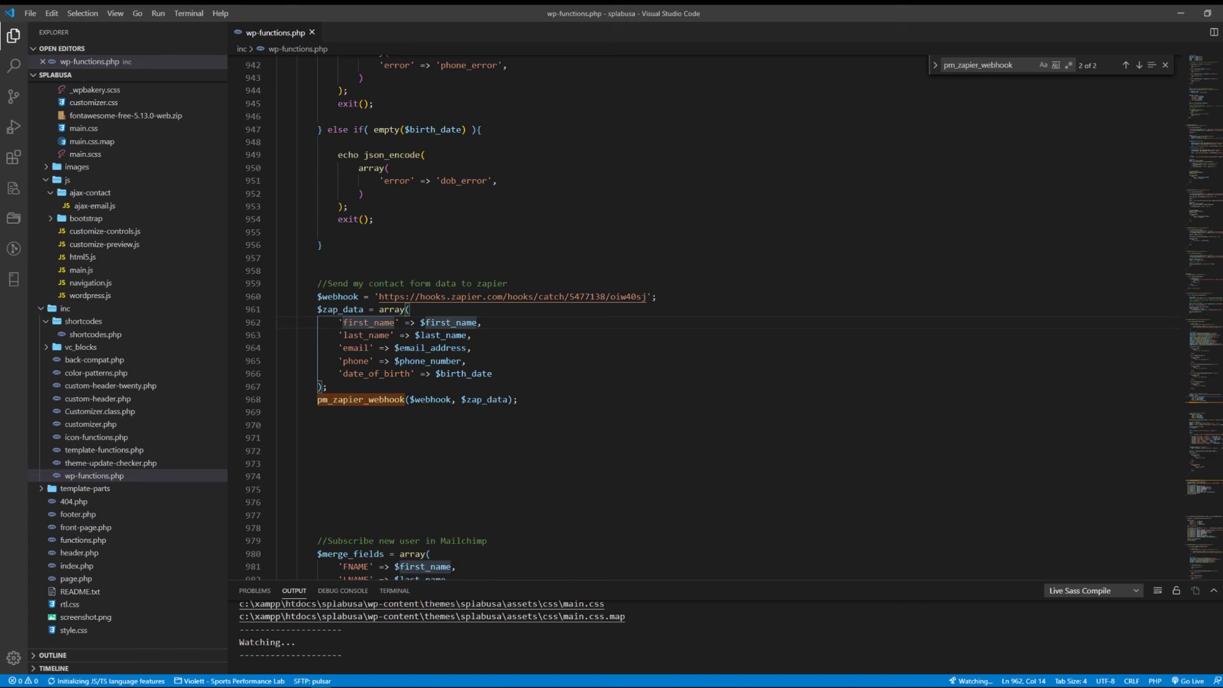
pyautogui.click(430, 335)
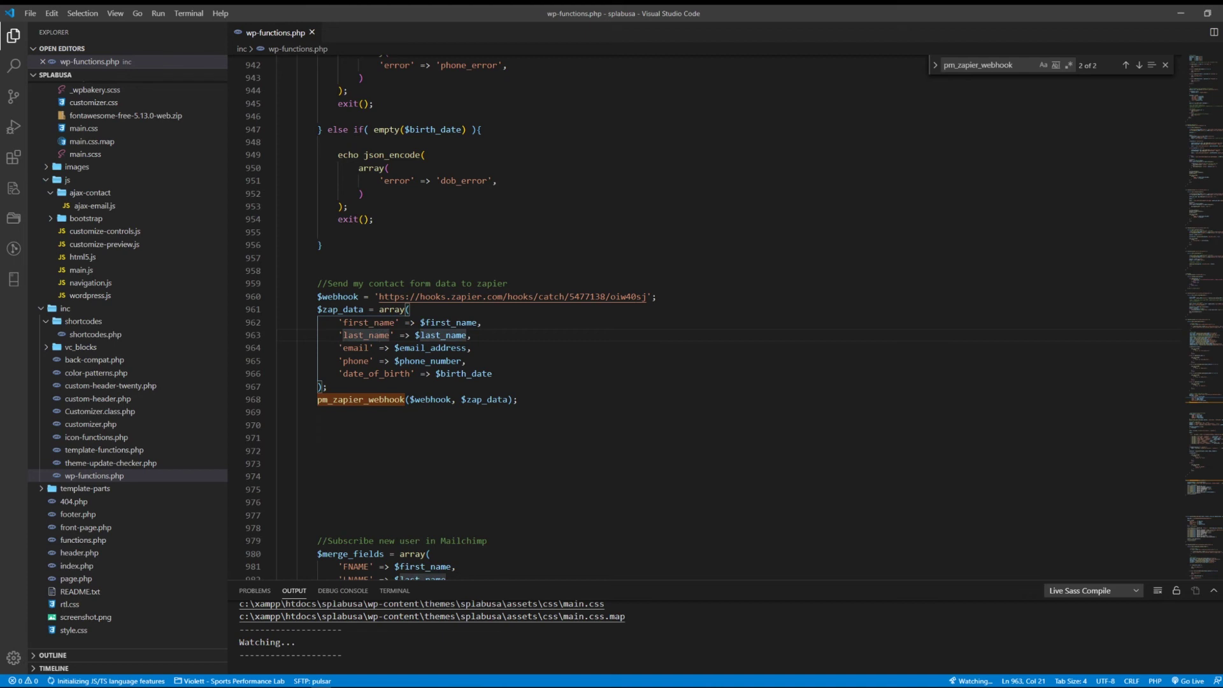
# Step: Prefix first_name, last_name, email, phone and date_of_birth keys with querystring__
pyautogui.click(395, 323)
pyautogui.write('querystrin')
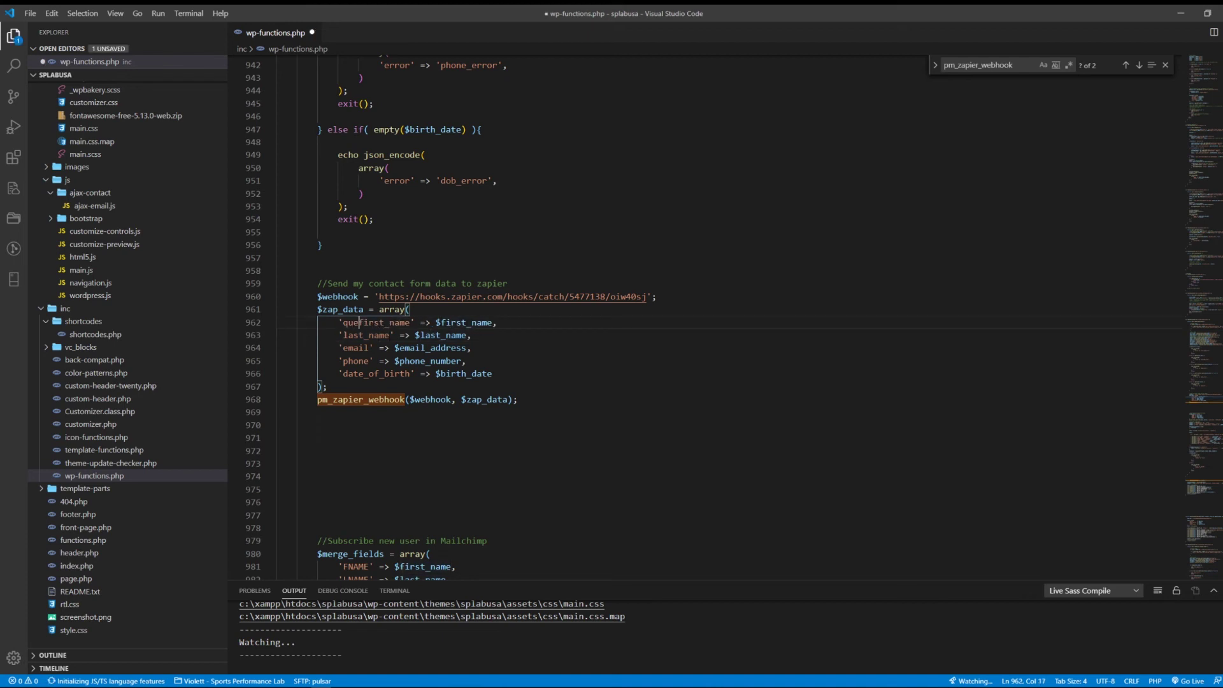
pyautogui.write('g__')
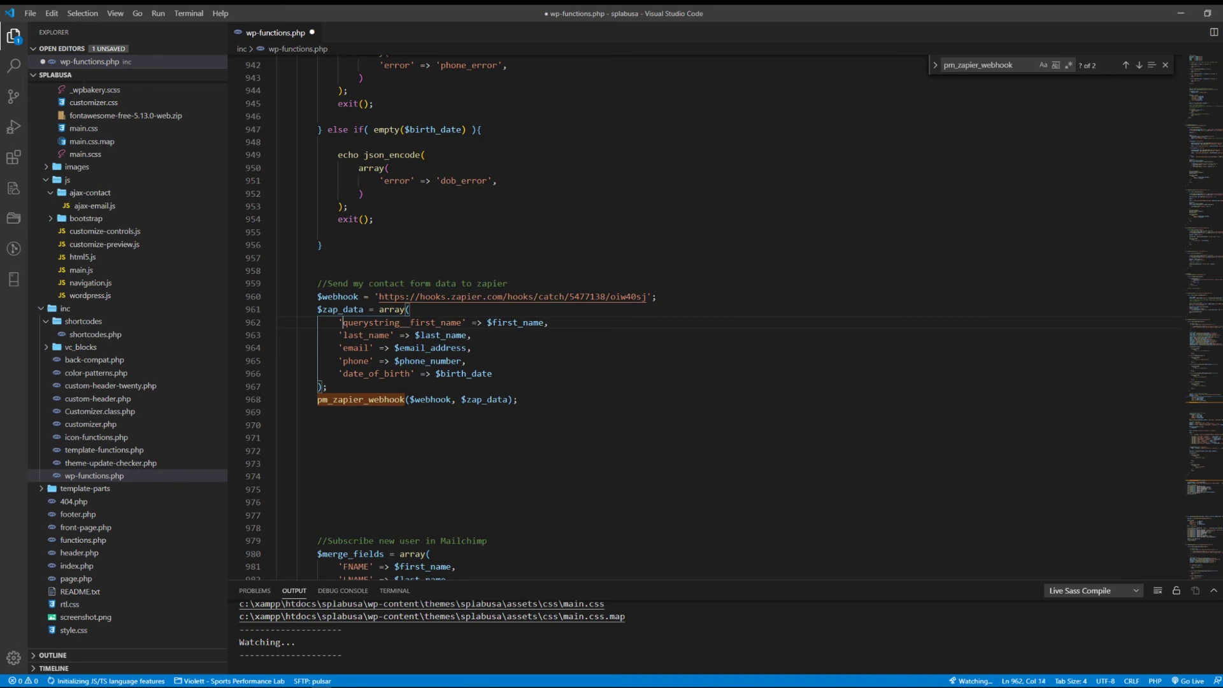
pyautogui.hotkey('shift', 'Right')
pyautogui.hotkey('shift', 'Right')
pyautogui.hotkey('shift', 'Right')
pyautogui.hotkey('shift', 'Right')
pyautogui.hotkey('shift', 'Right')
pyautogui.hotkey('shift', 'Right')
pyautogui.hotkey('shift', 'Right')
pyautogui.hotkey('shift', 'Right')
pyautogui.hotkey('shift', 'Right')
pyautogui.hotkey('shift', 'Right')
pyautogui.hotkey('shift', 'Right')
pyautogui.hotkey('shift', 'Right')
pyautogui.hotkey('shift', 'Right')
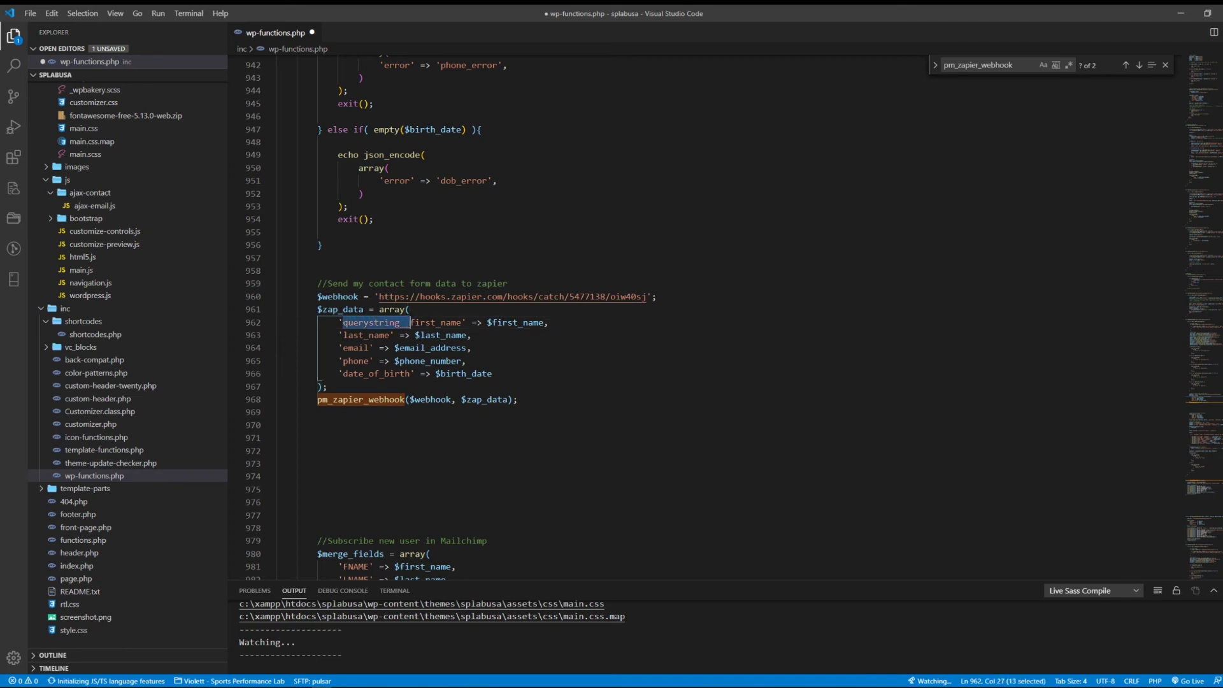
pyautogui.press('Left')
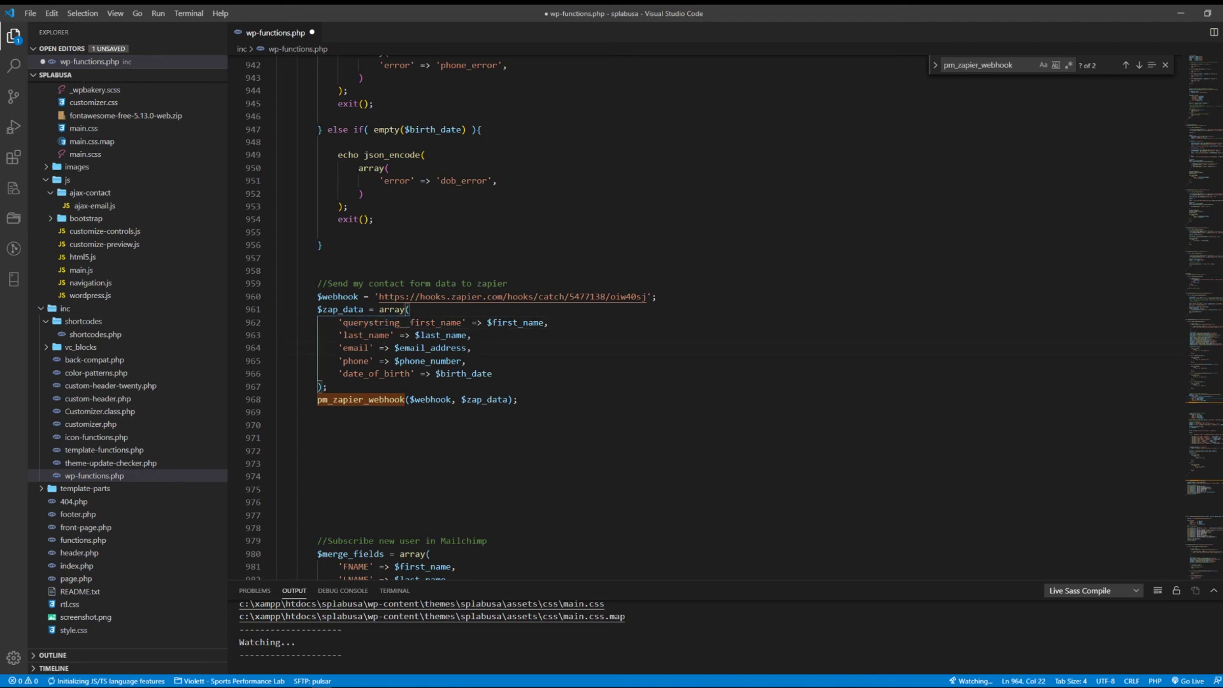
pyautogui.hotkey('shift', 'Right')
pyautogui.hotkey('shift', 'Right')
pyautogui.hotkey('shift', 'Right')
pyautogui.hotkey('shift', 'Right')
pyautogui.hotkey('shift', 'Right')
pyautogui.hotkey('shift', 'Right')
pyautogui.hotkey('shift', 'Right')
pyautogui.hotkey('shift', 'Right')
pyautogui.hotkey('shift', 'Right')
pyautogui.hotkey('shift', 'Right')
pyautogui.hotkey('shift', 'Right')
pyautogui.hotkey('shift', 'Right')
pyautogui.hotkey('shift', 'Right')
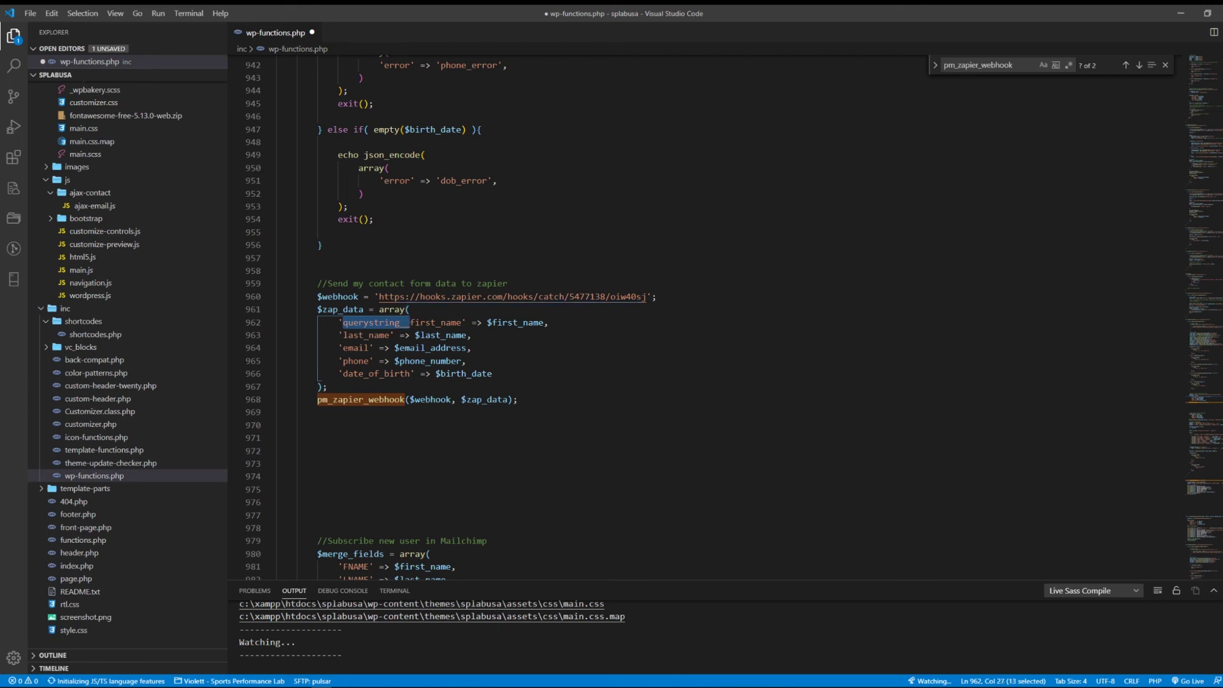
pyautogui.hotkey('ctrl', 'c')
pyautogui.press('Left')
pyautogui.press('Down')
pyautogui.hotkey('ctrl', 'v')
pyautogui.press('Down')
pyautogui.press('Home')
pyautogui.press('Right')
pyautogui.hotkey('ctrl', 'v')
pyautogui.hotkey('ctrl', 'v')
pyautogui.press('Down')
pyautogui.press('Home')
pyautogui.press('Right')
pyautogui.hotkey('ctrl', 'v')
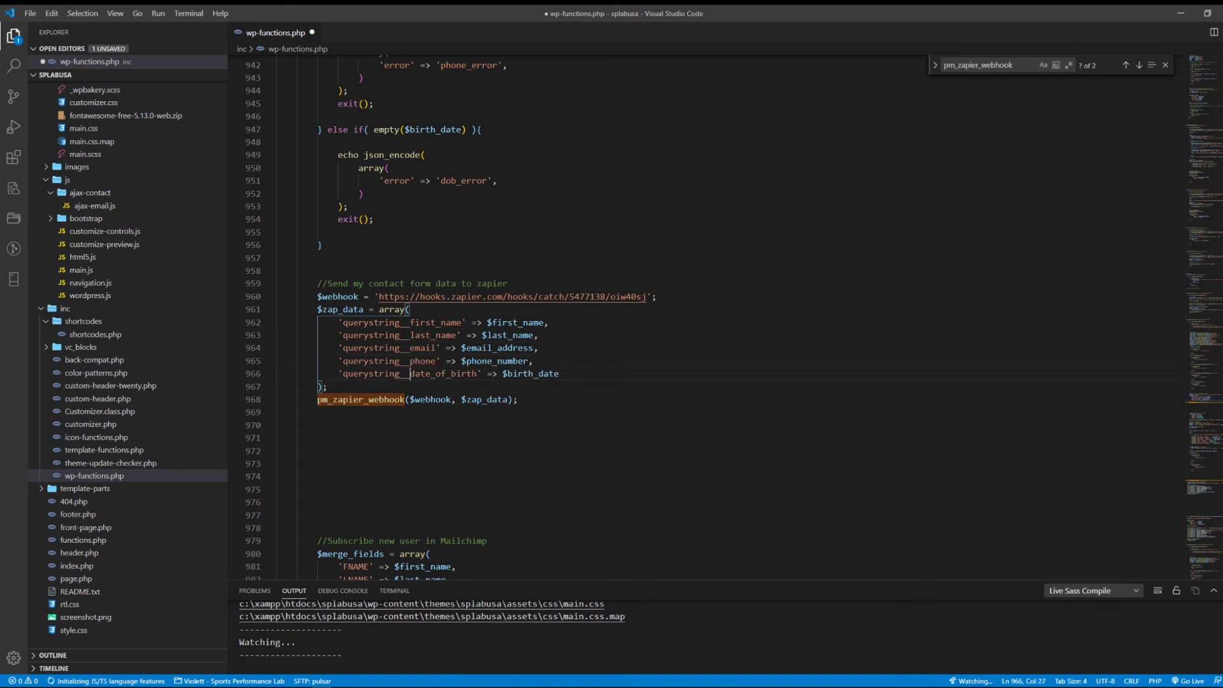
# Step: Save wp-functions.php and upload it to the remote server
pyautogui.hotkey('ctrl', 's')
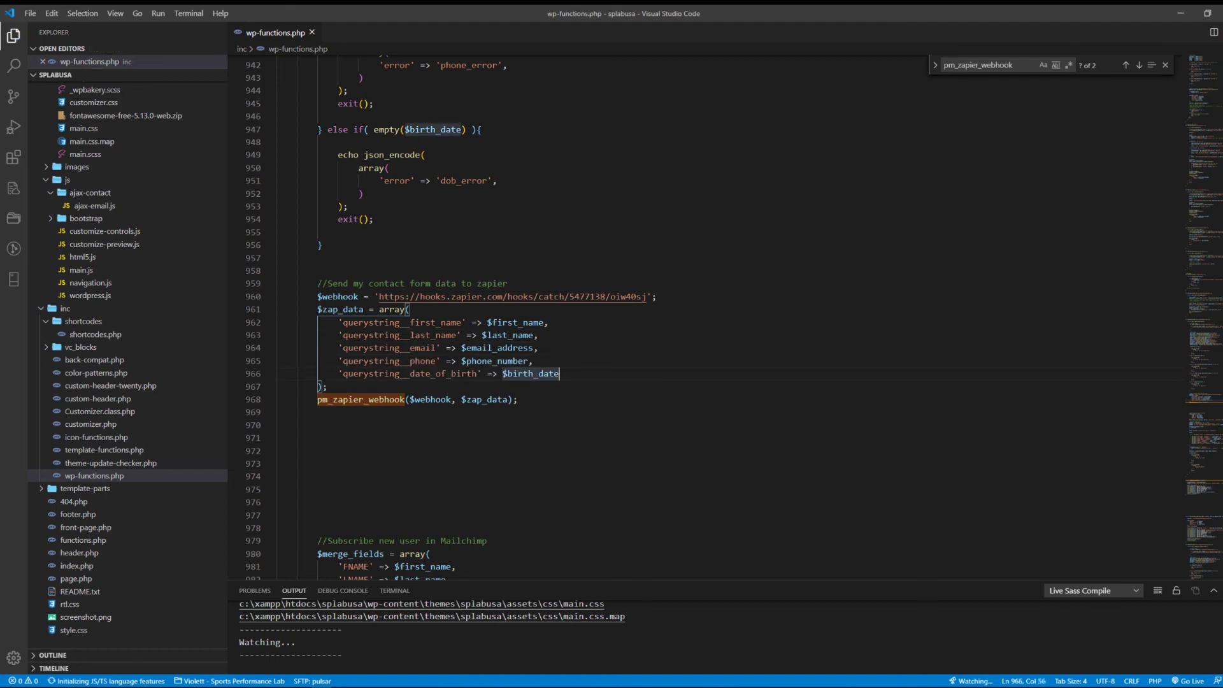
pyautogui.rightClick(129, 476)
pyautogui.click(153, 451)
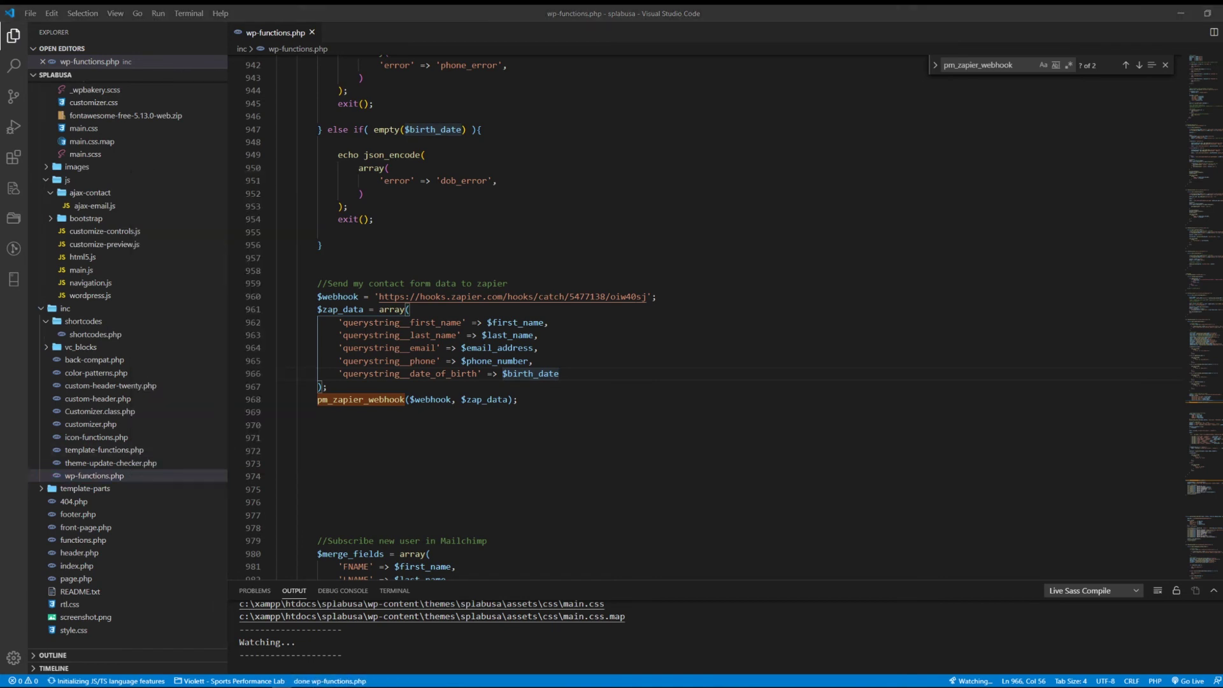
# Step: Reload the Sports Performance Lab home page in Firefox and scroll down to the sign-up form
pyautogui.hotkey('alt', 'Tab')
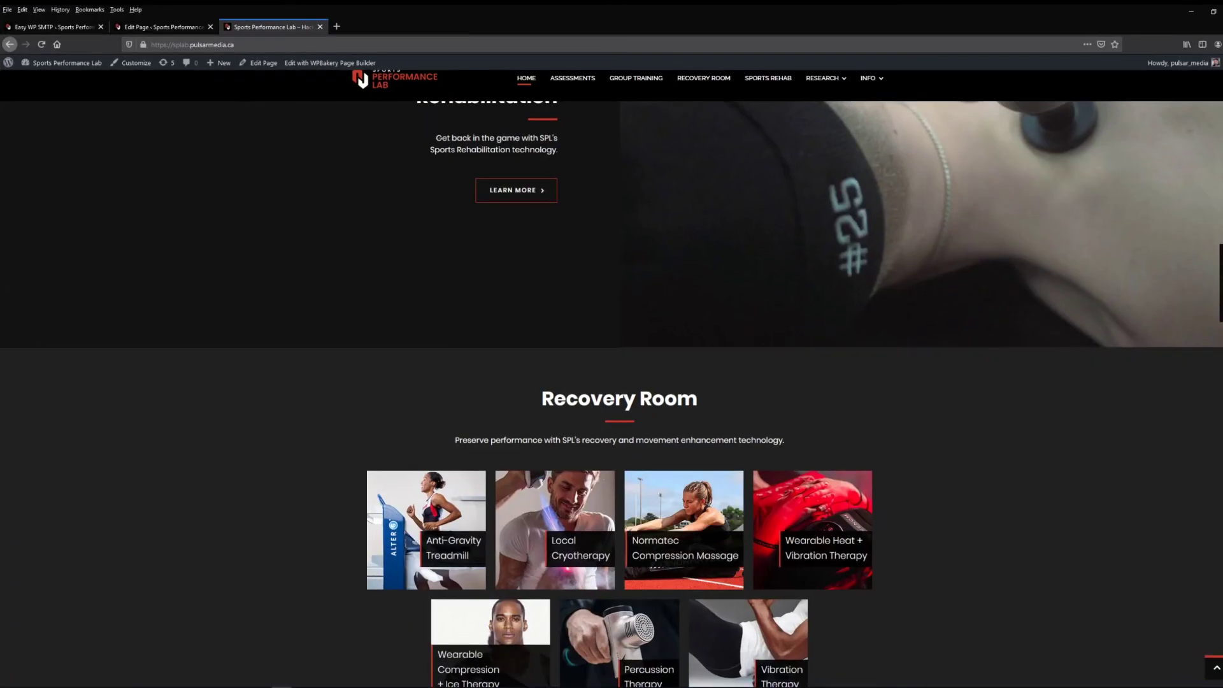
pyautogui.scroll(-5, 684, 541)
pyautogui.scroll(-4, 611, 382)
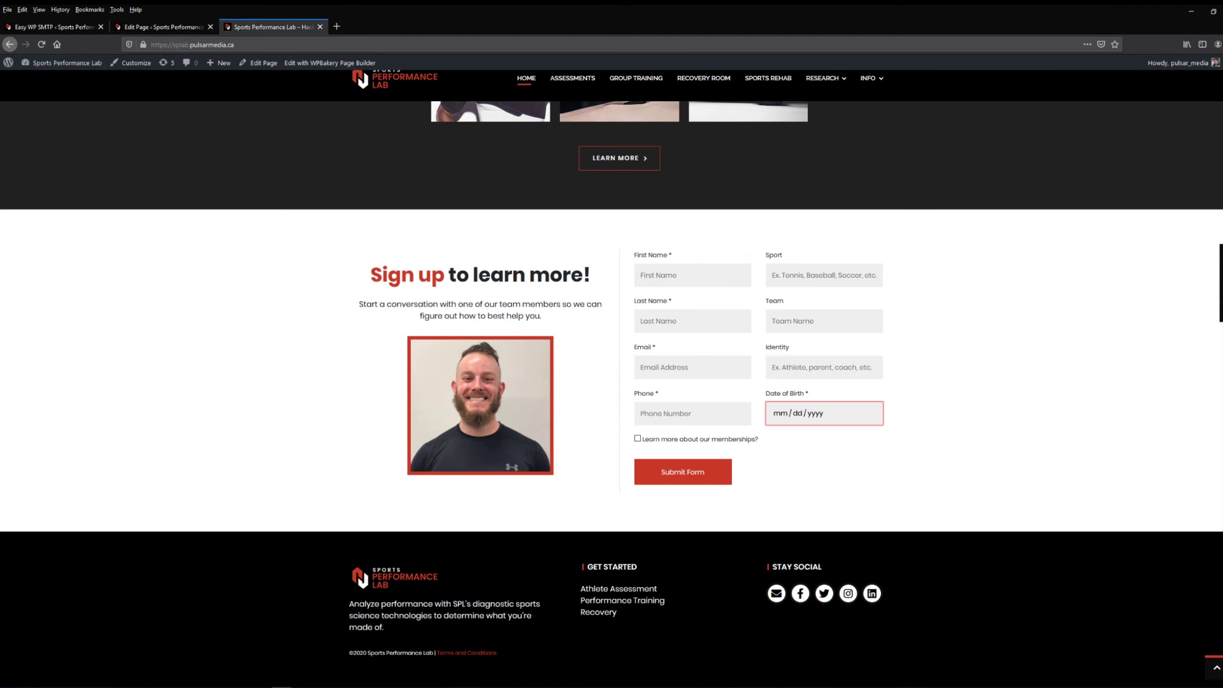
pyautogui.press('F5')
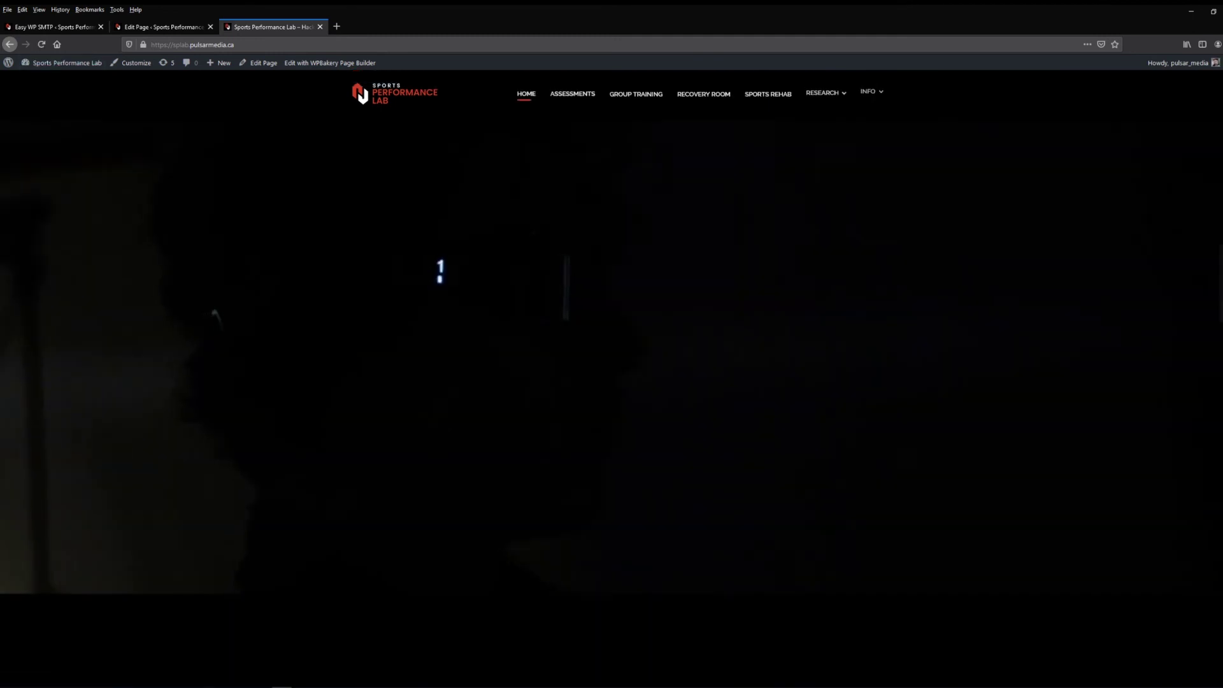
pyautogui.scroll(-15, 611, 382)
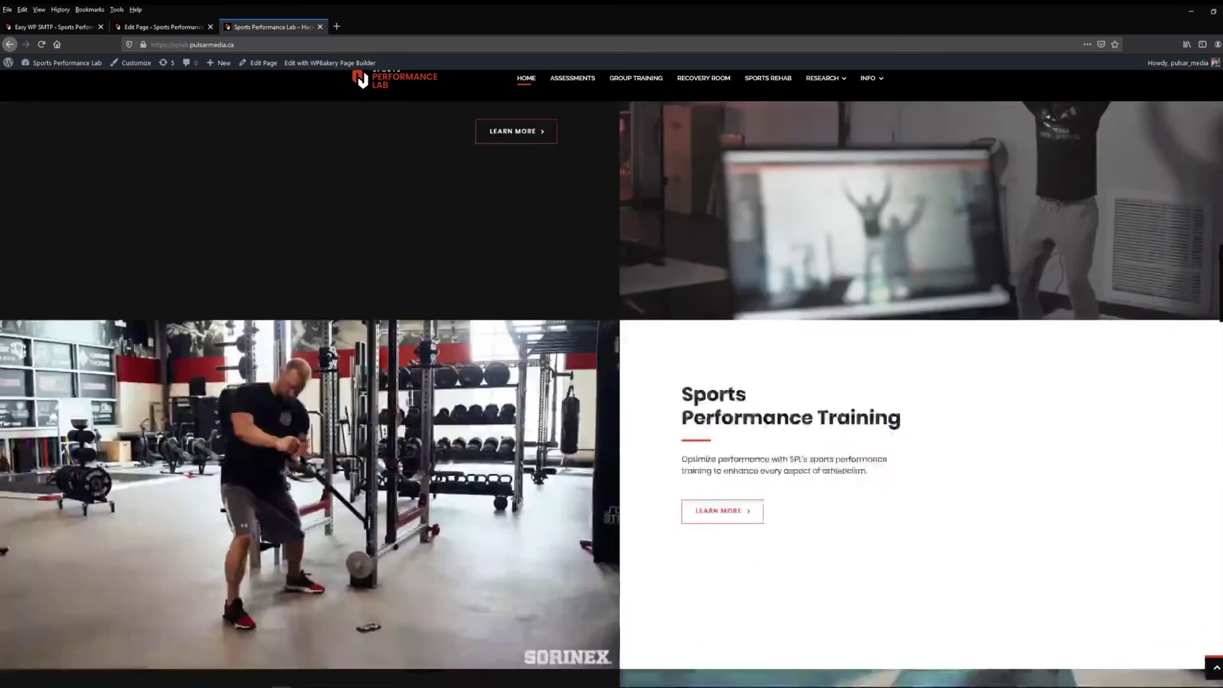
pyautogui.scroll(-3, 611, 383)
pyautogui.scroll(-15, 611, 382)
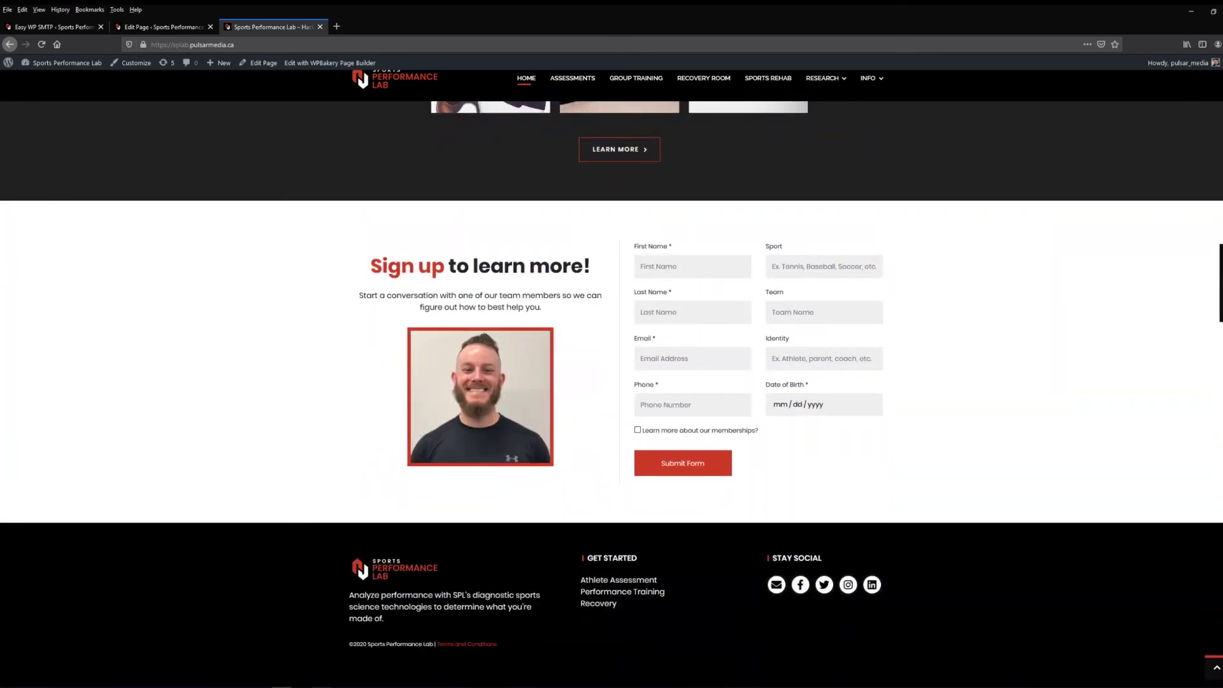
pyautogui.hotkey('alt', 'Tab')
# Step: Delete row 2's old test entry from the Webhook Entries sheet
pyautogui.click(164, 174)
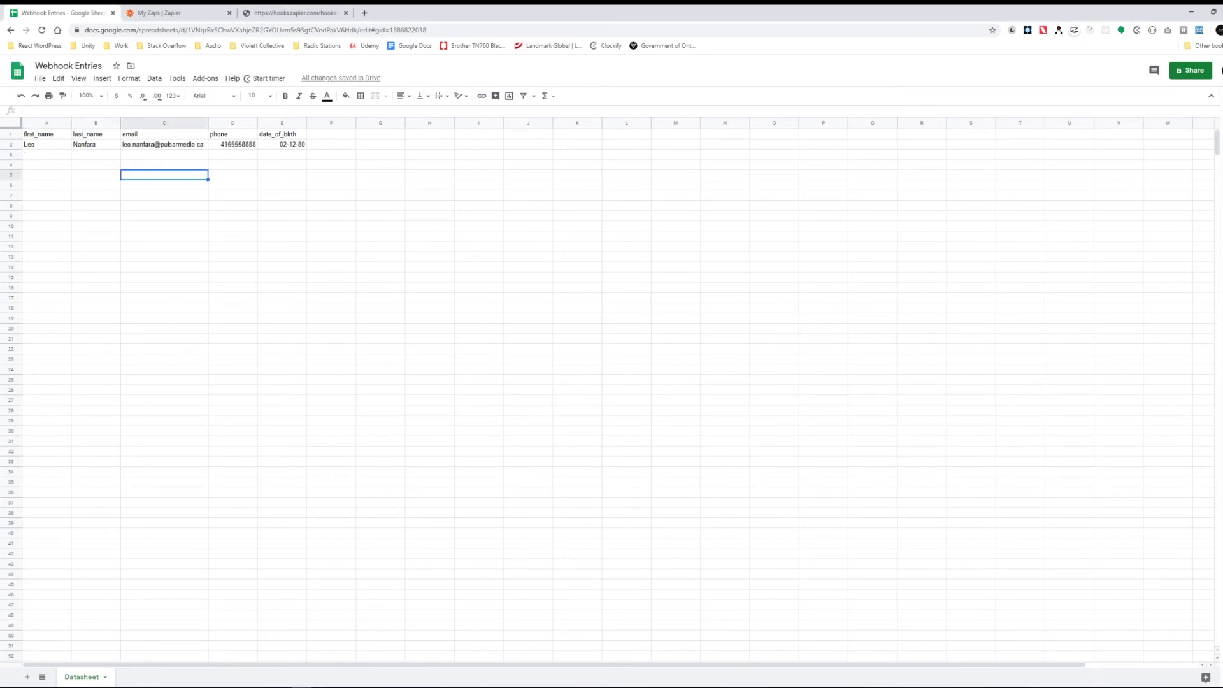
pyautogui.click(10, 144)
pyautogui.rightClick(13, 146)
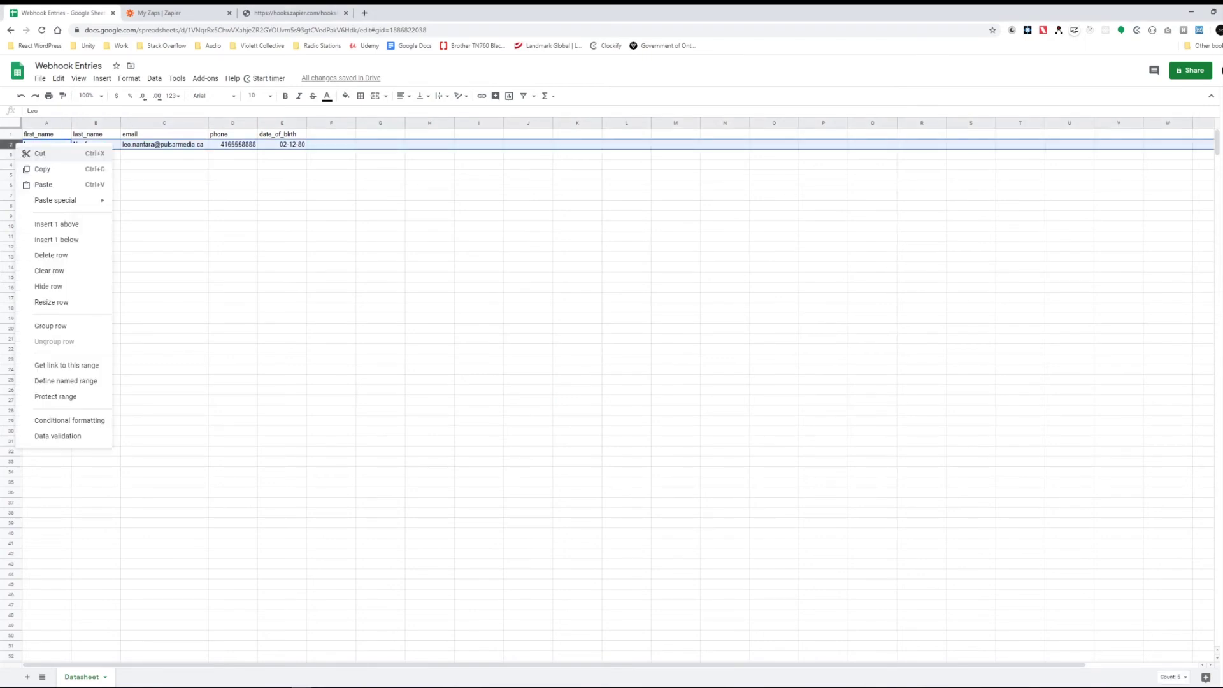
pyautogui.click(51, 255)
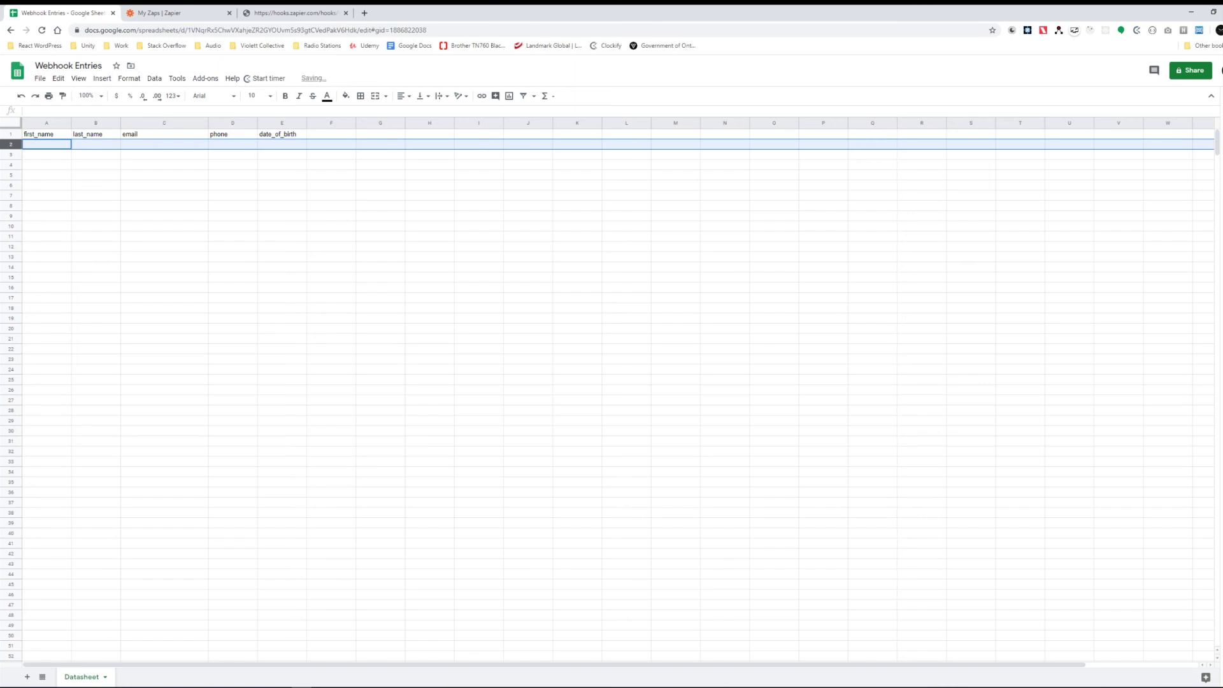
pyautogui.click(164, 216)
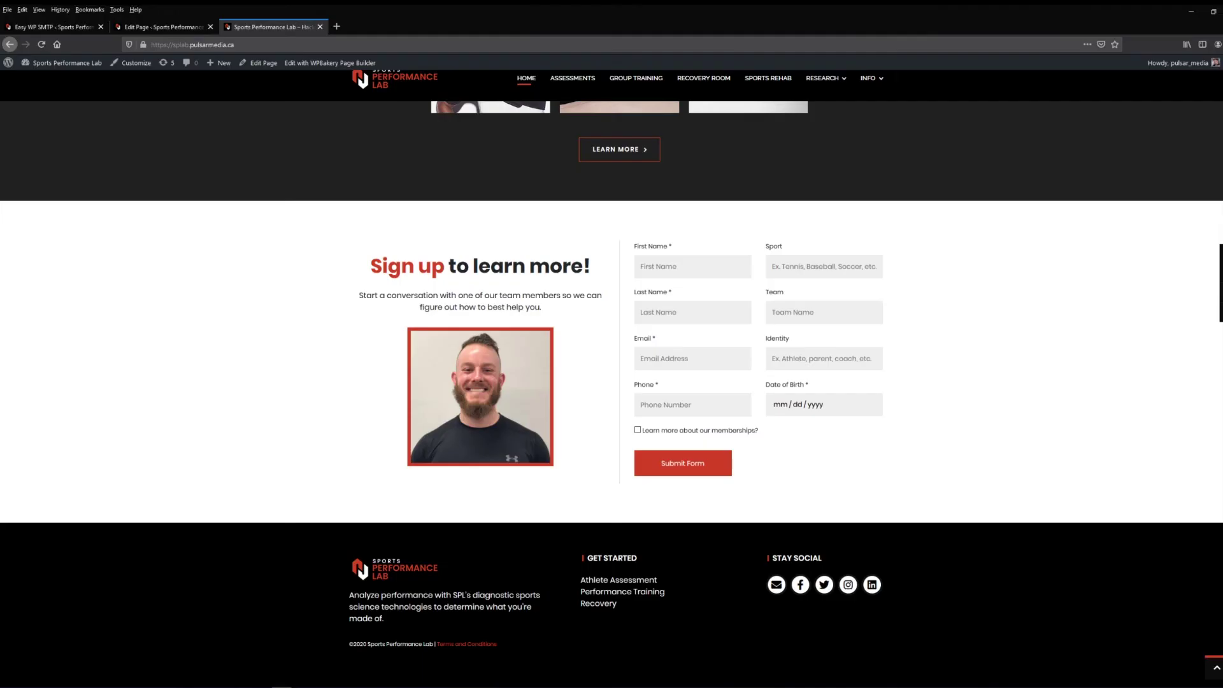
# Step: Enter a sample name, e-mail and phone, pick the 12th as date of birth, and submit the form
pyautogui.click(693, 266)
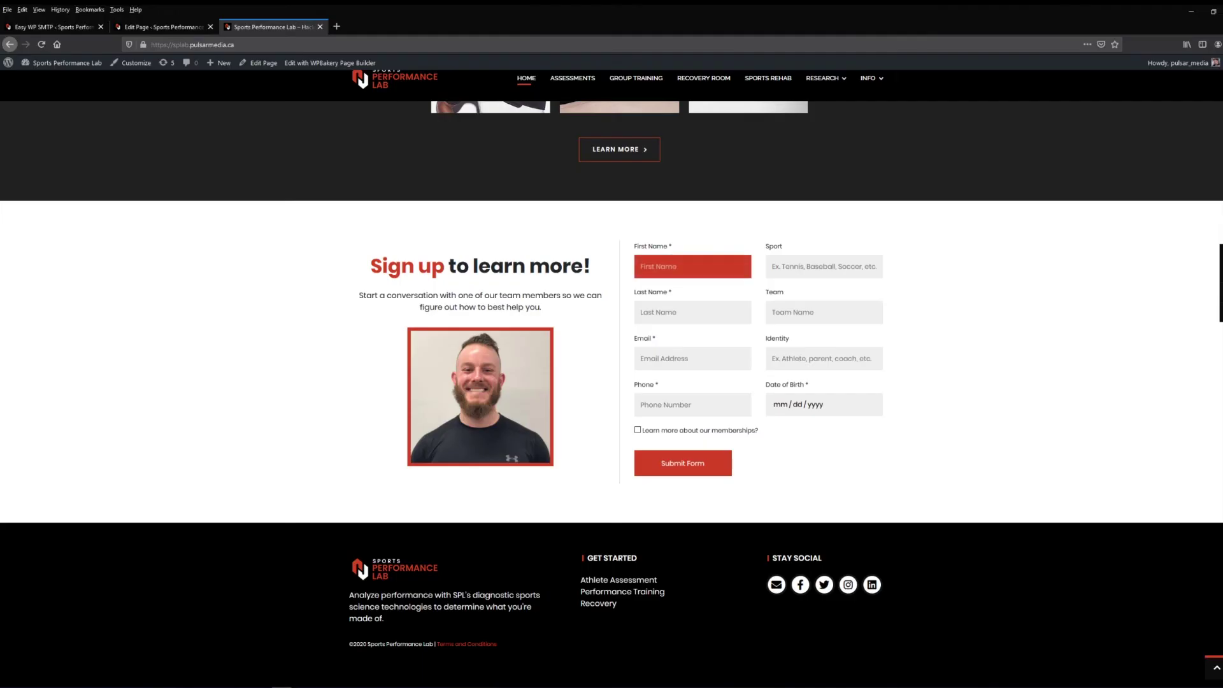
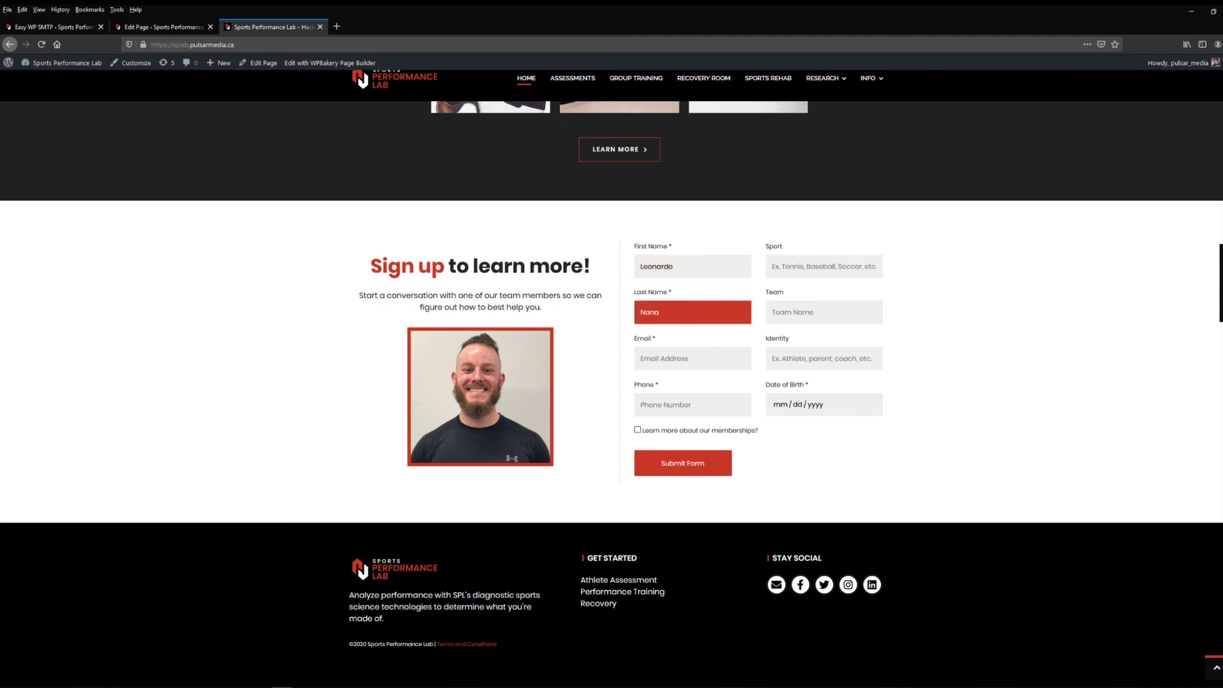
pyautogui.press('Tab')
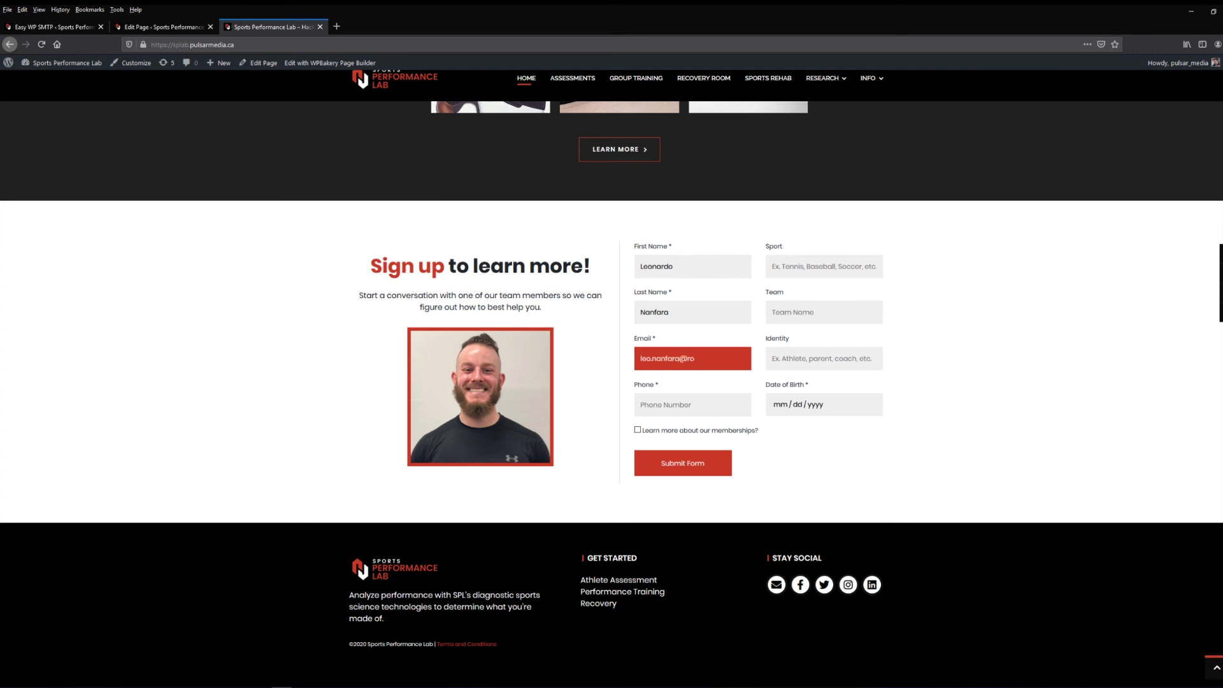
pyautogui.click(692, 405)
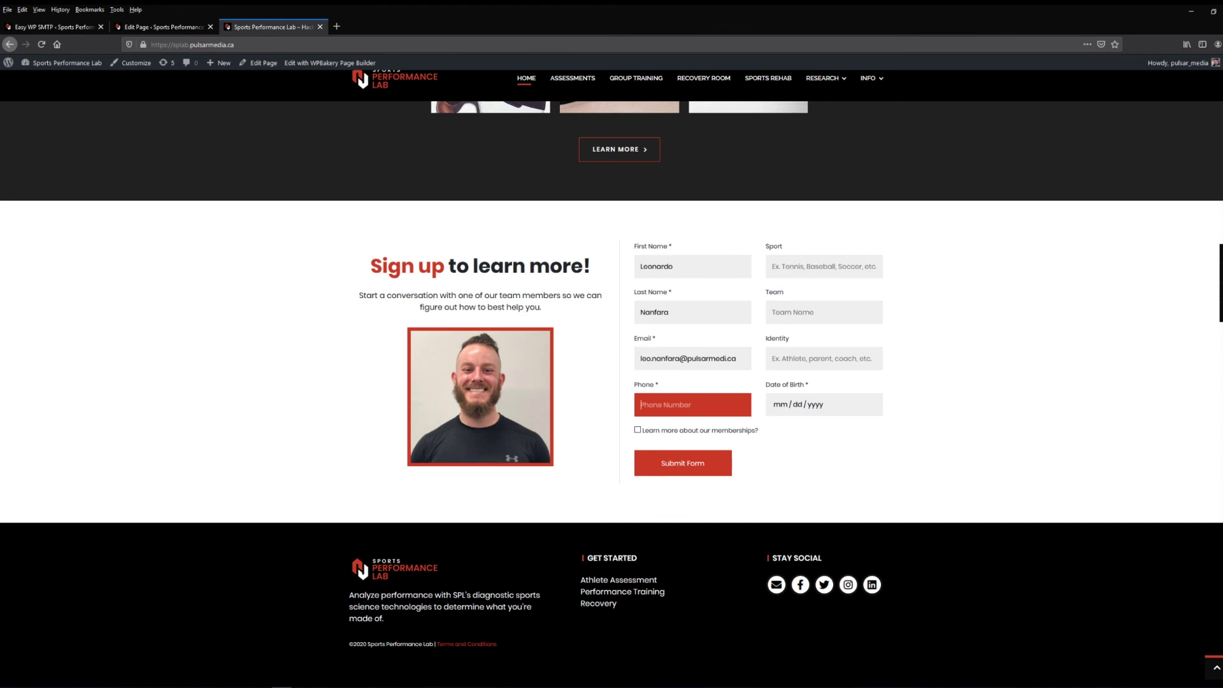
pyautogui.click(815, 405)
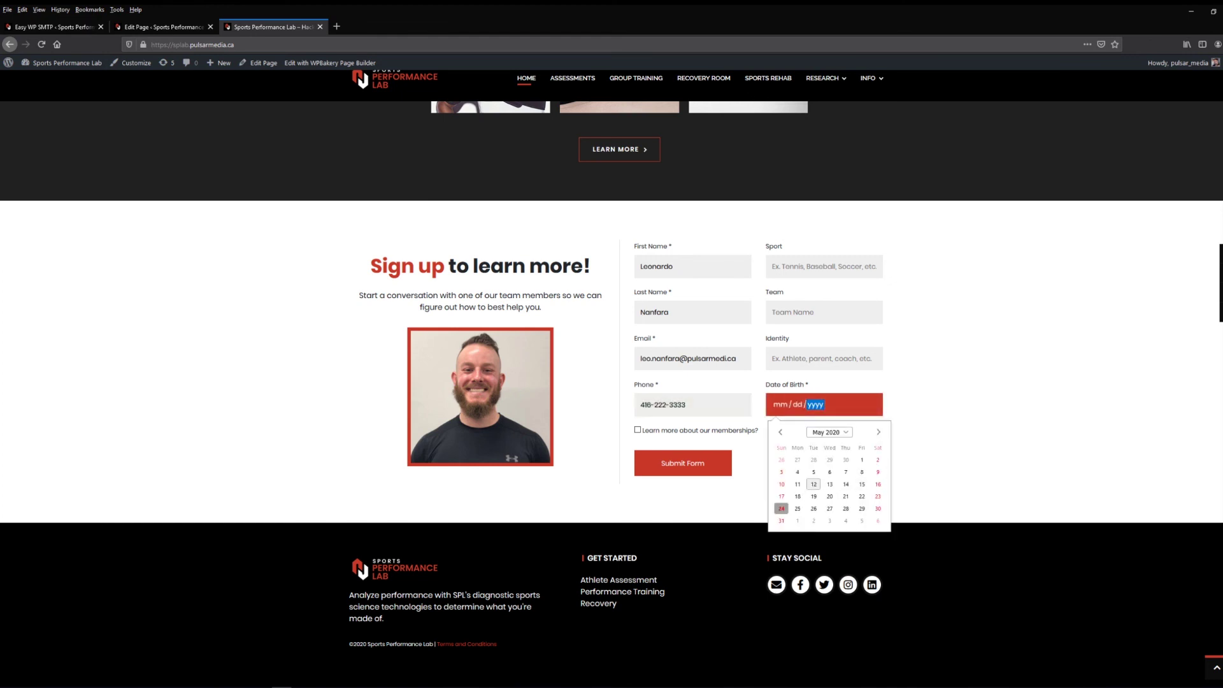
pyautogui.click(814, 484)
pyautogui.press('Tab')
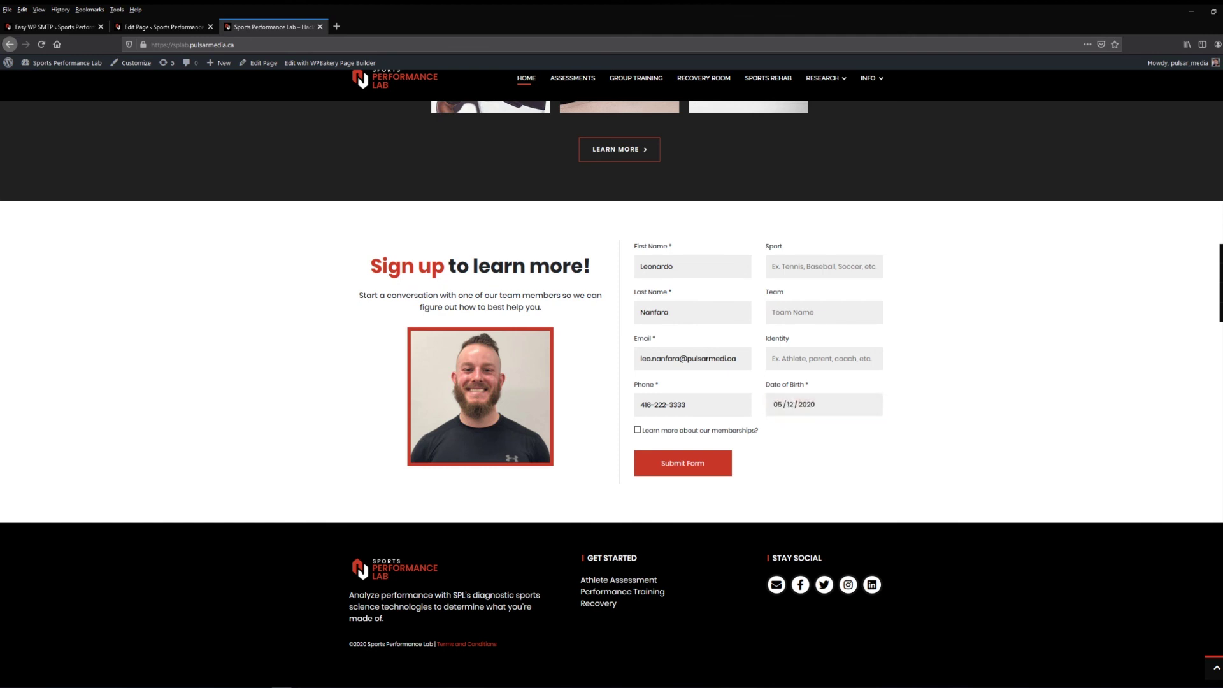
pyautogui.press('Tab')
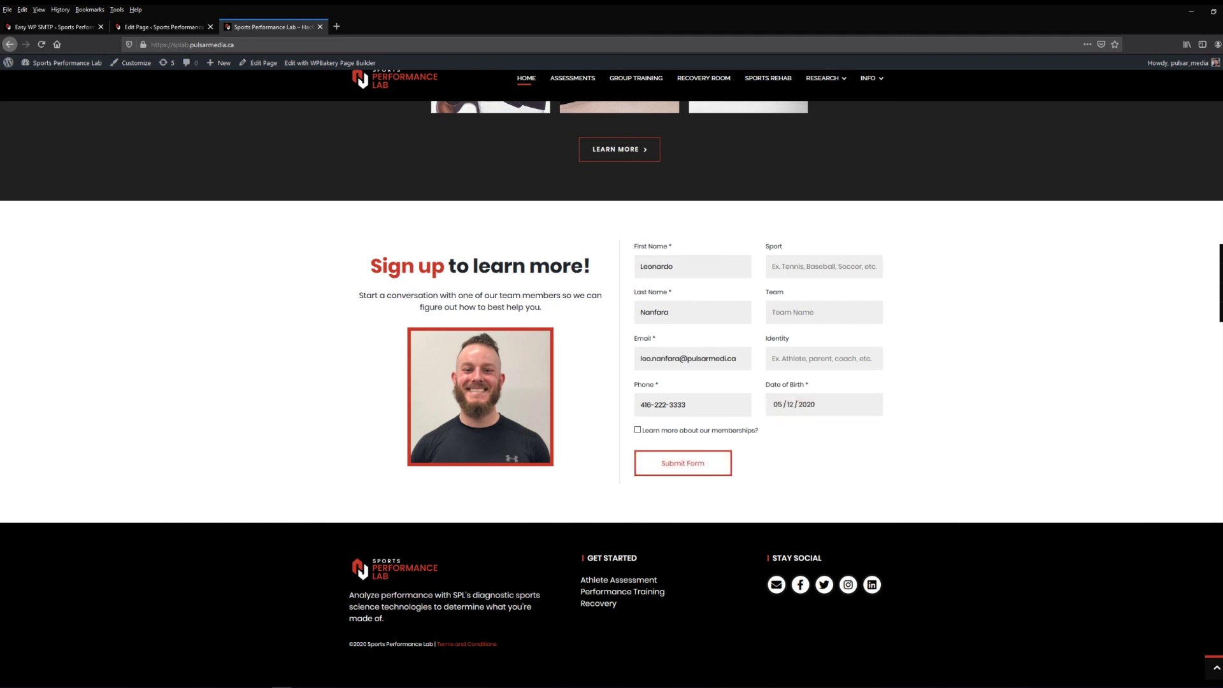
pyautogui.press('Return')
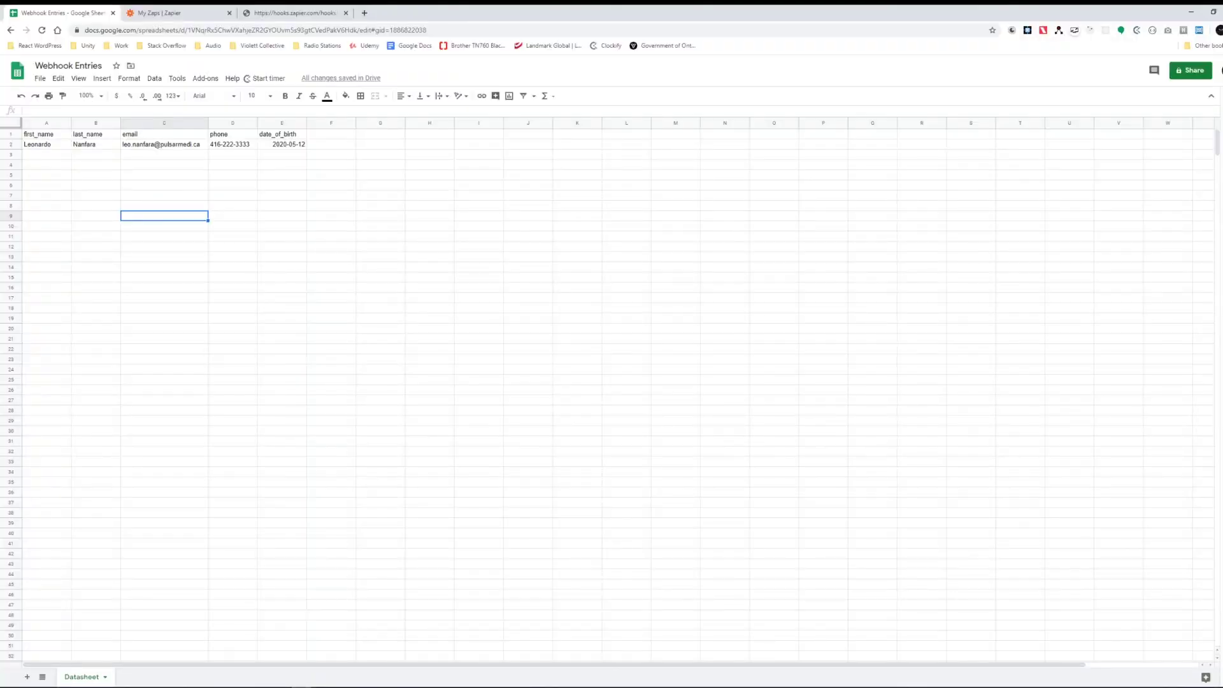
# Step: Check the new submission across A2:E2 in Webhook Entries, then return to Zapier's My Zaps page
pyautogui.click(46, 154)
pyautogui.click(46, 175)
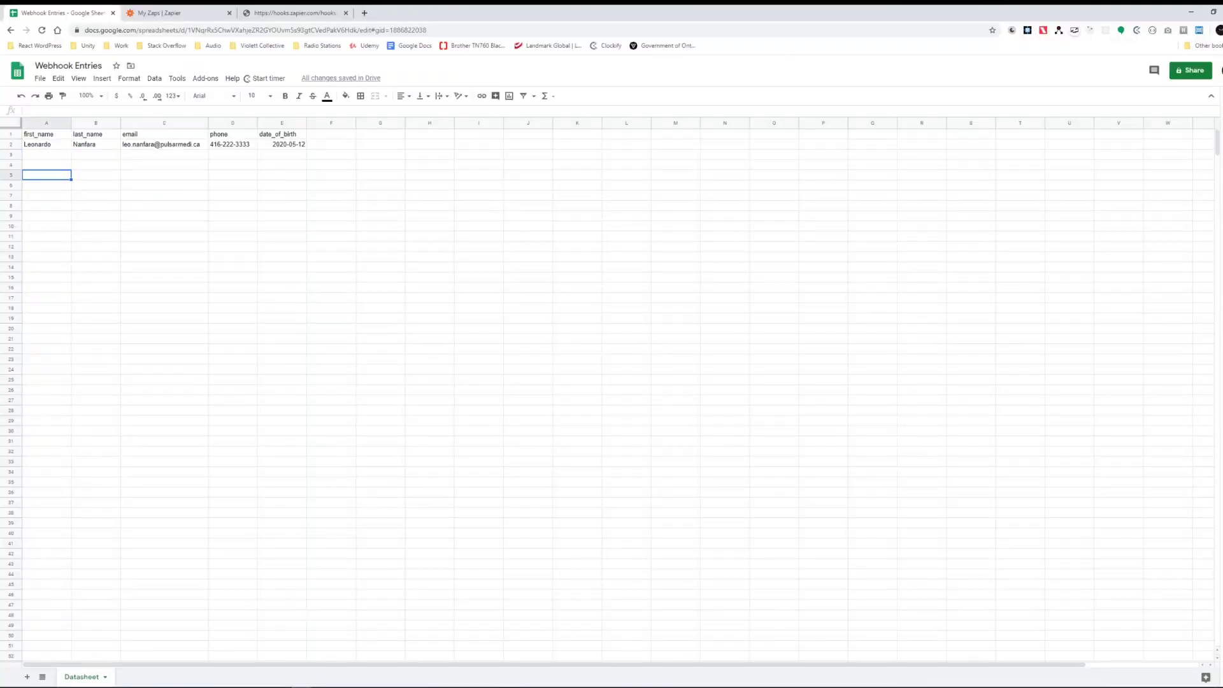
pyautogui.moveTo(46, 144); pyautogui.dragTo(282, 144)
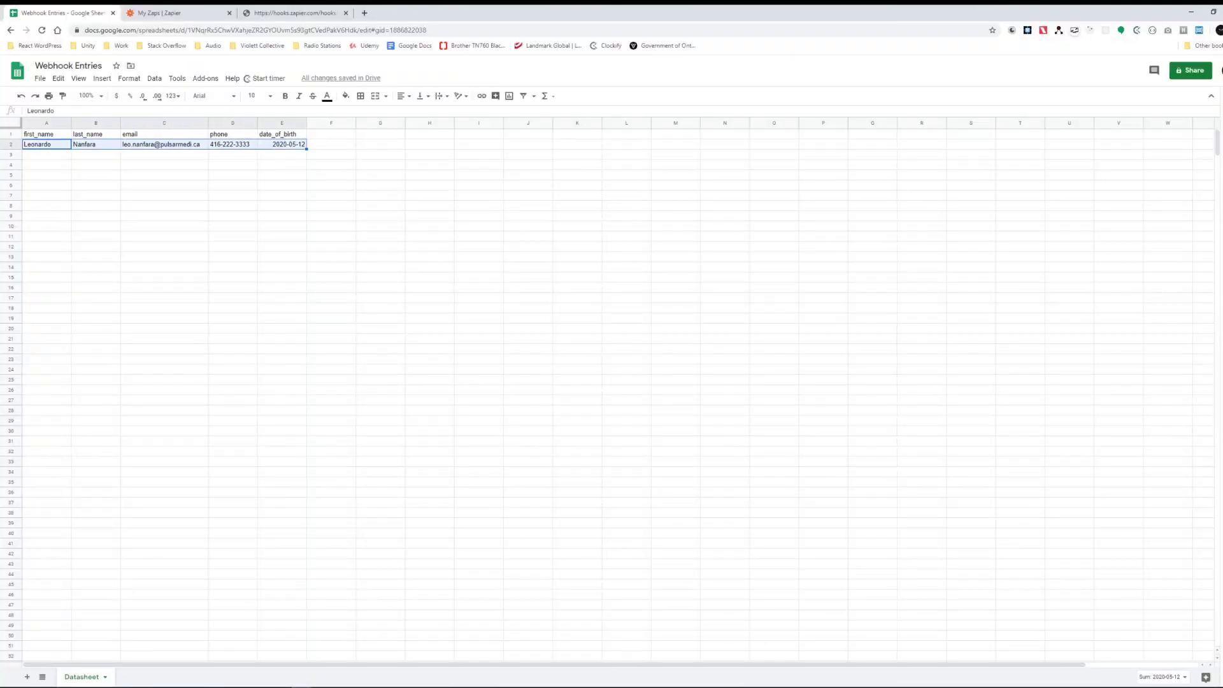
pyautogui.click(164, 184)
pyautogui.click(47, 155)
pyautogui.click(95, 154)
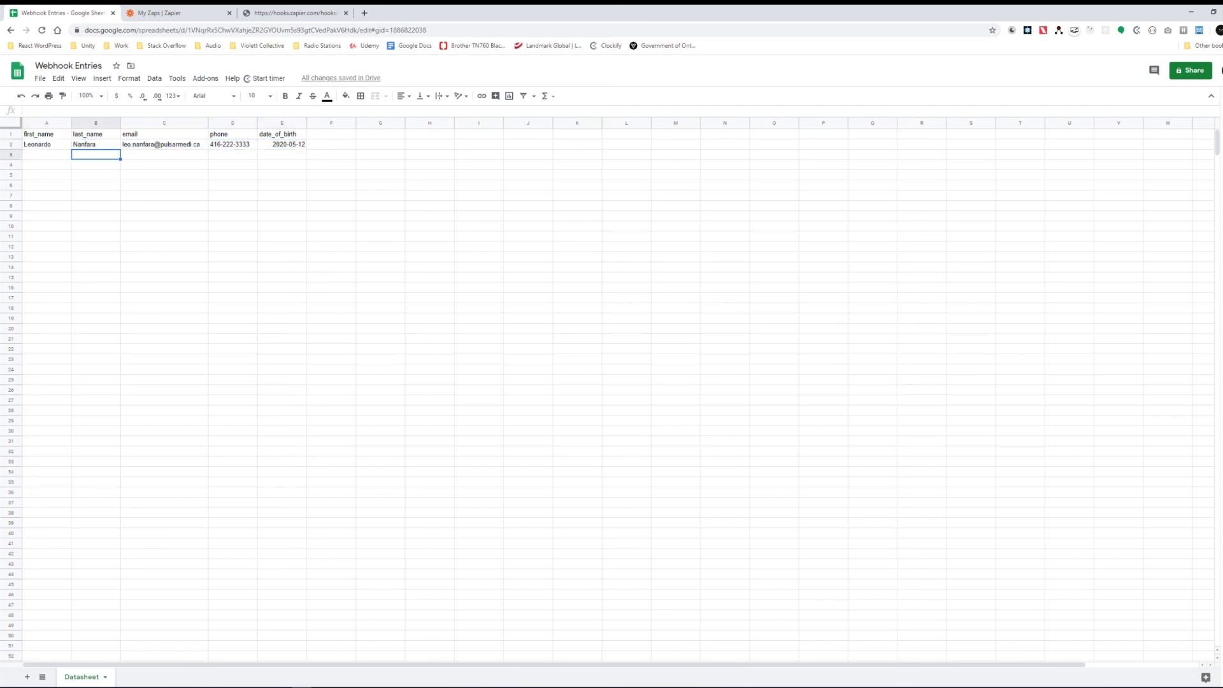
pyautogui.click(46, 175)
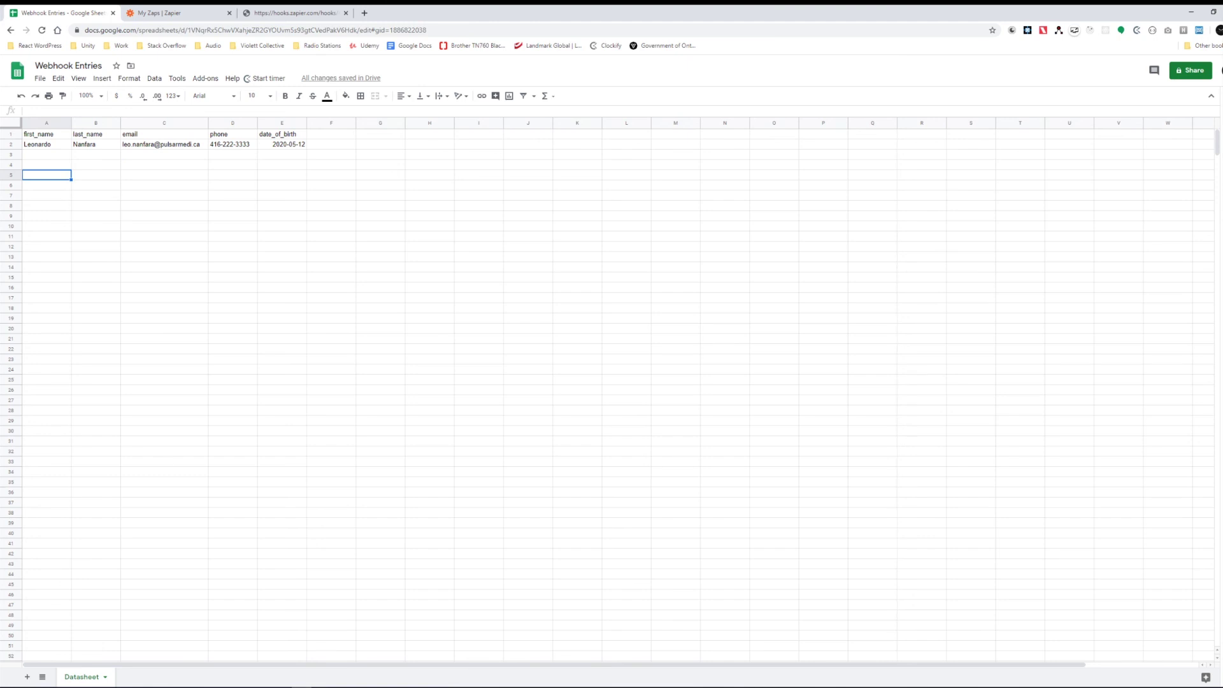
pyautogui.hotkey('alt', 'Tab')
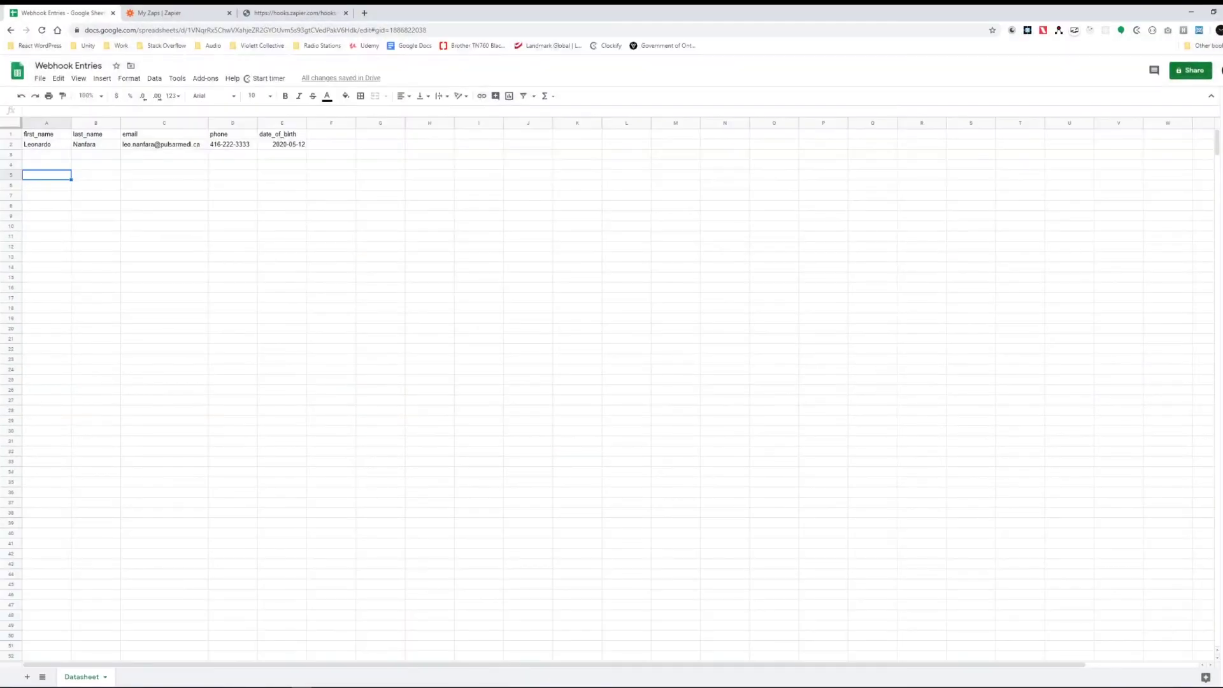
pyautogui.click(159, 13)
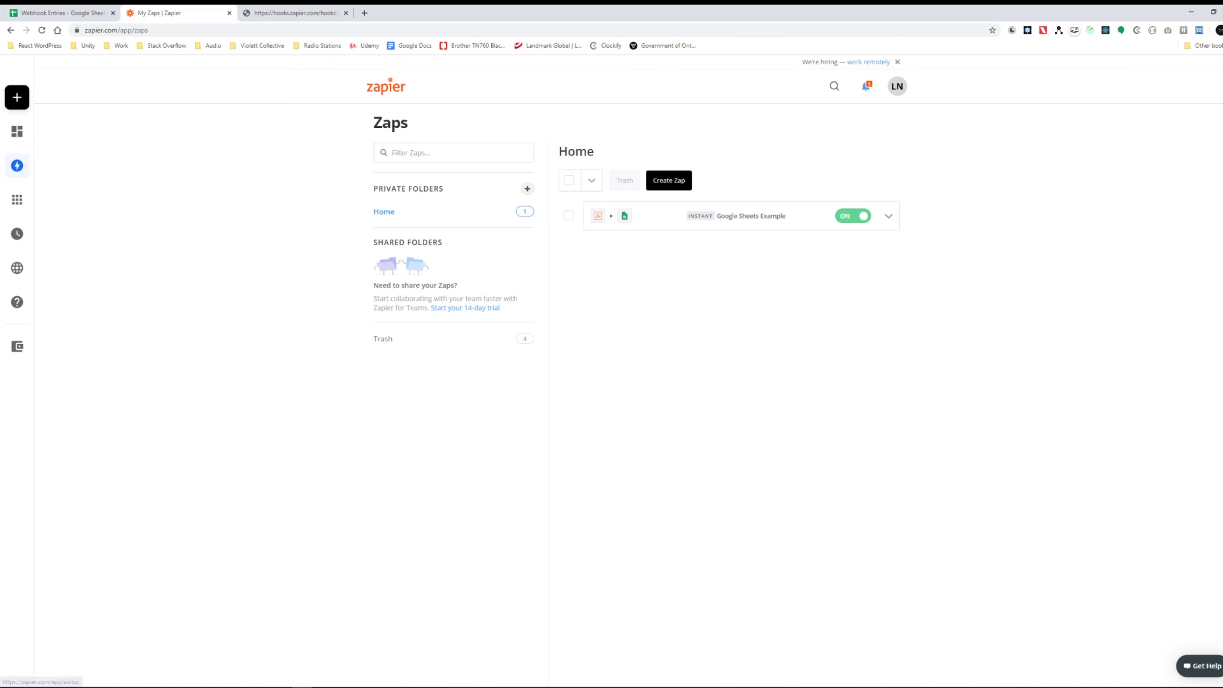
pyautogui.click(61, 13)
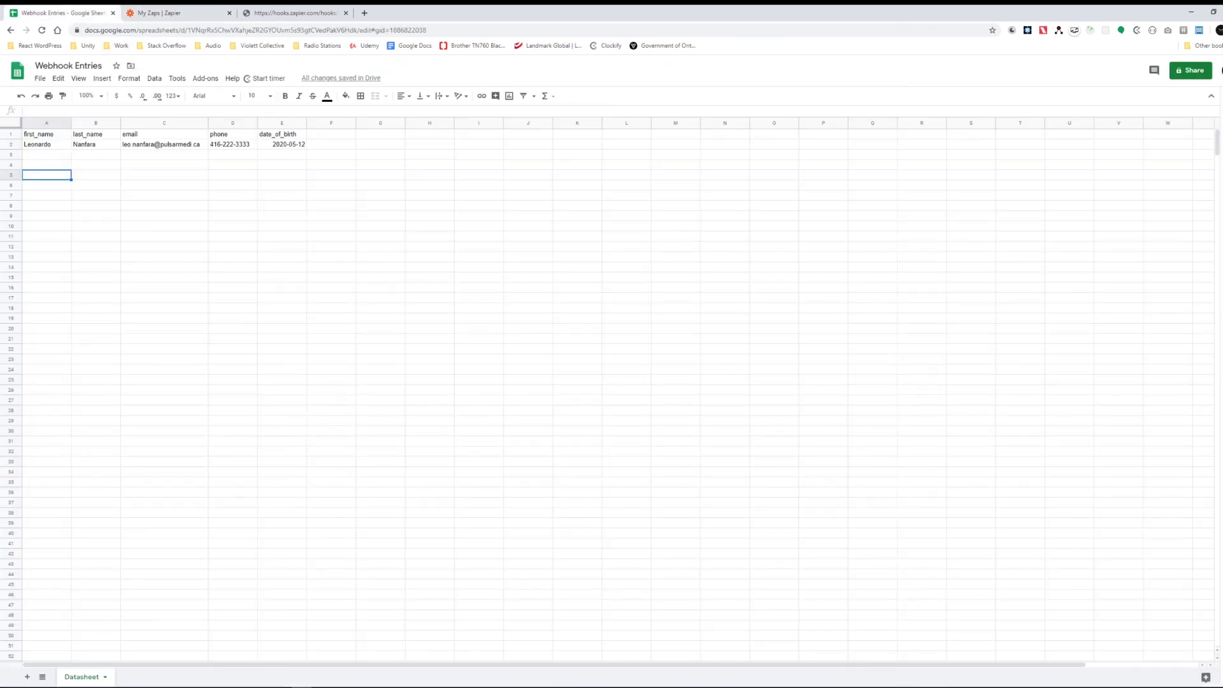
pyautogui.click(96, 165)
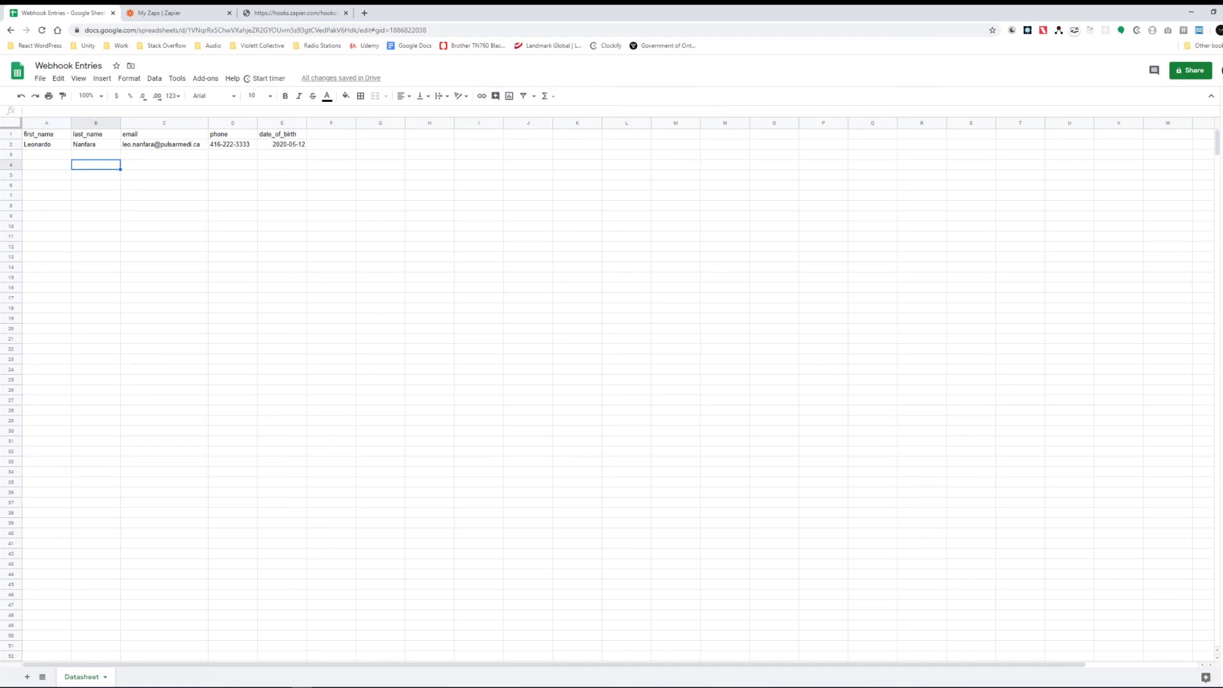
pyautogui.click(169, 13)
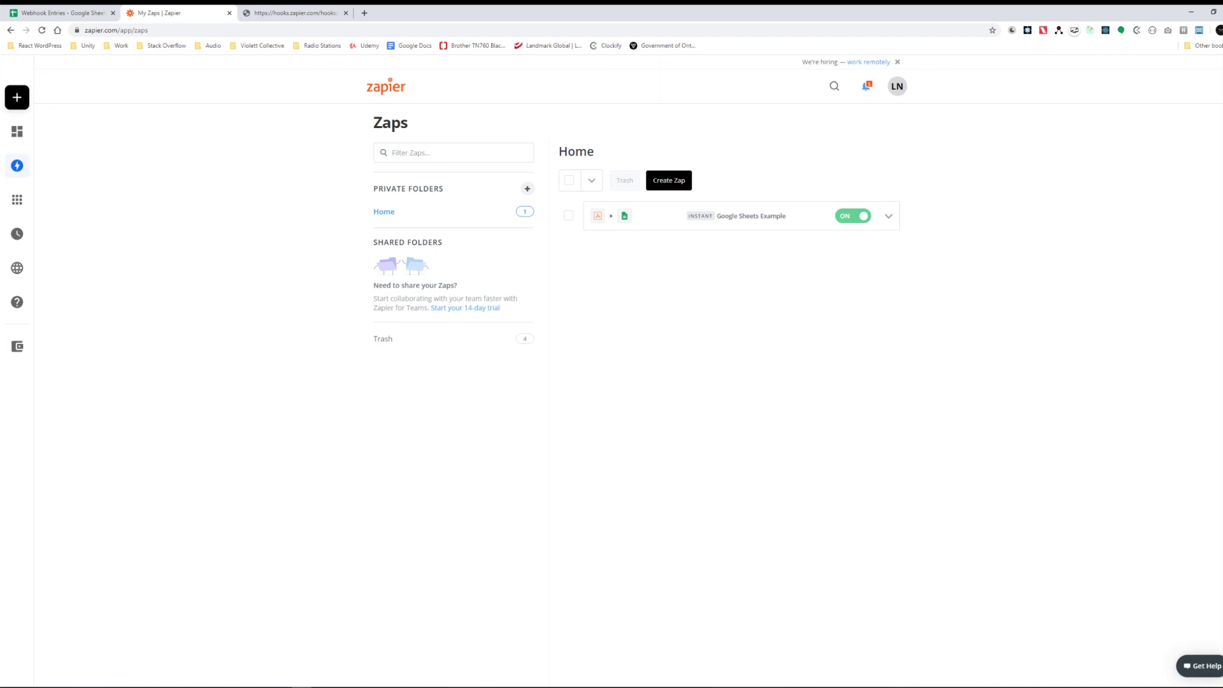
pyautogui.click(287, 13)
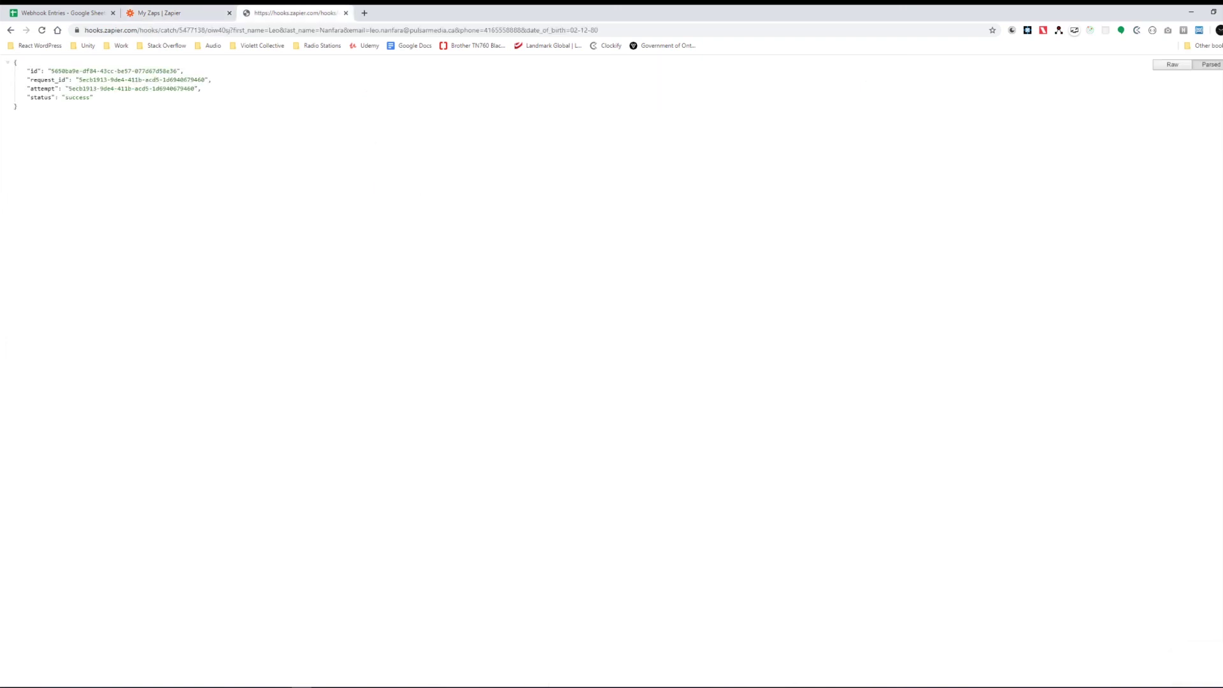
pyautogui.moveTo(85, 30); pyautogui.dragTo(599, 30)
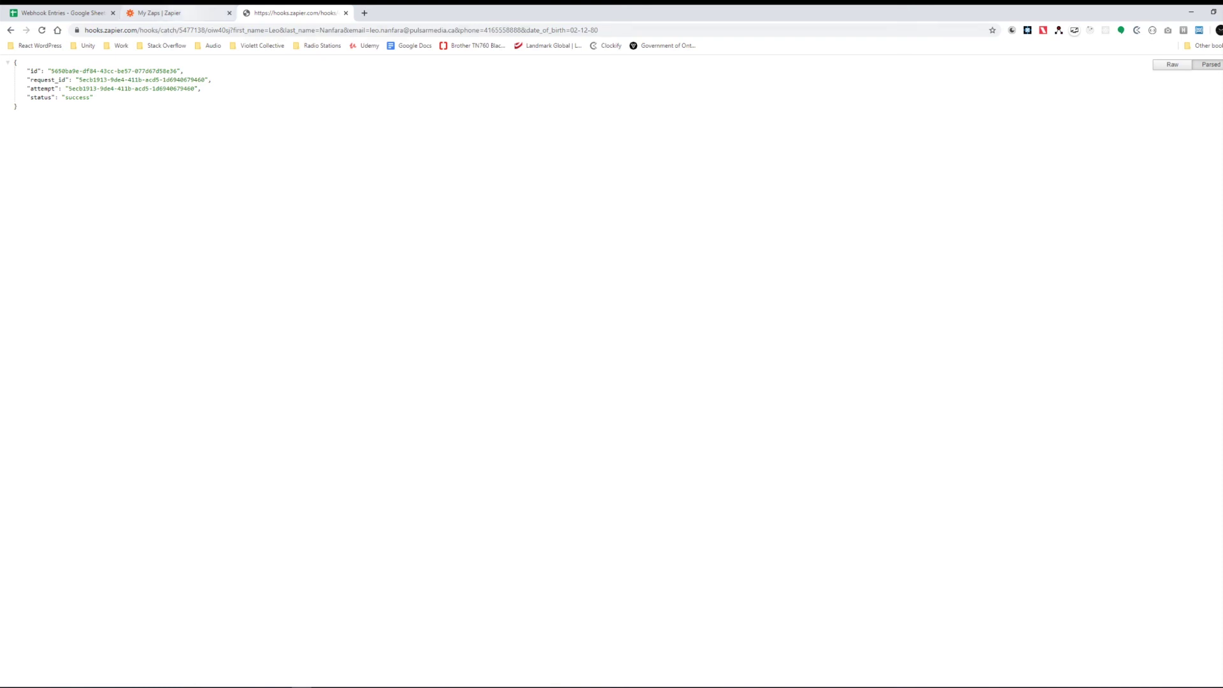
pyautogui.hotkey('ctrl', 'shift', 'Tab')
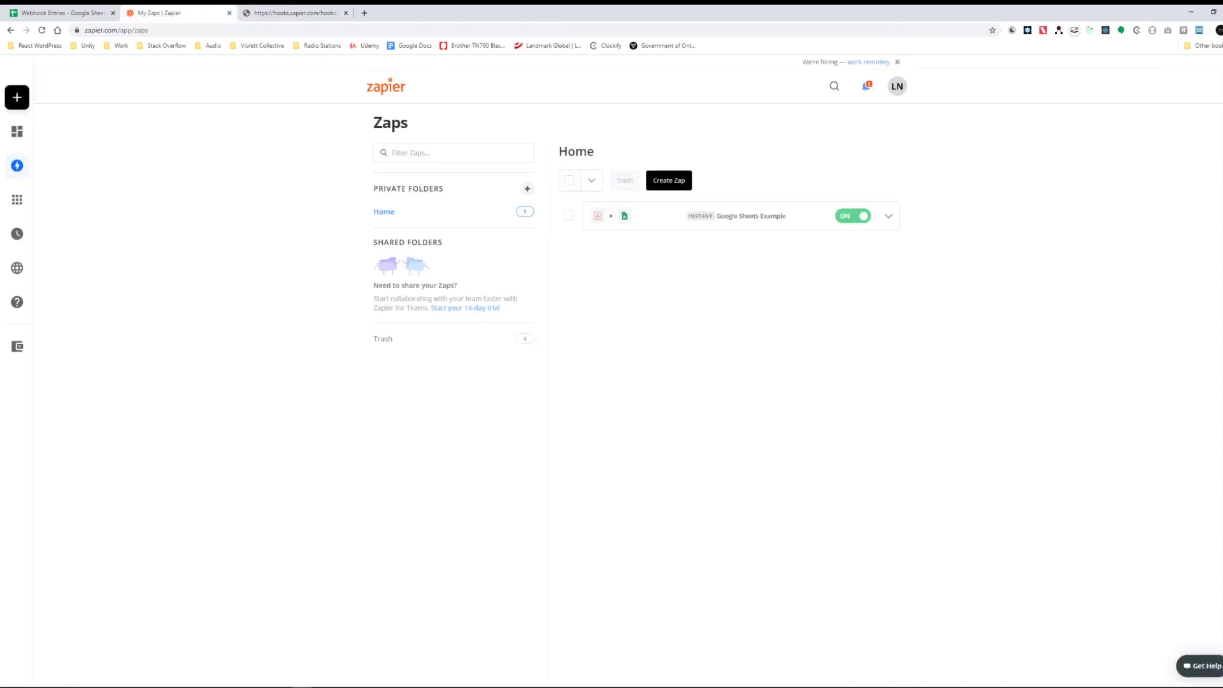